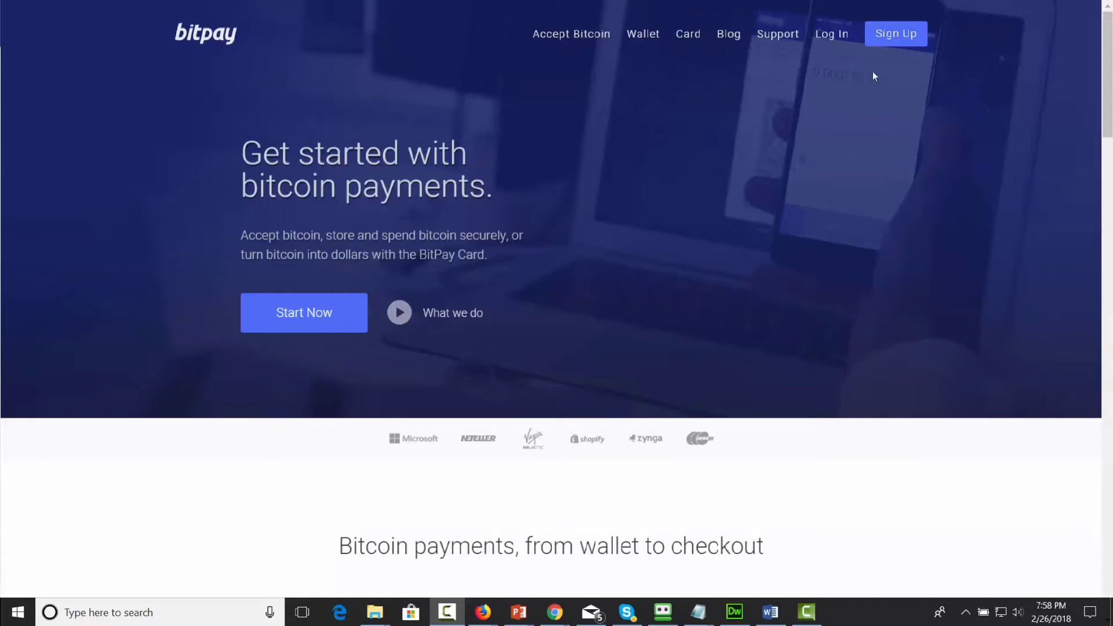
Sign up for a BitPay Business Account from the homepage's Sign Up link
left_click(896, 36)
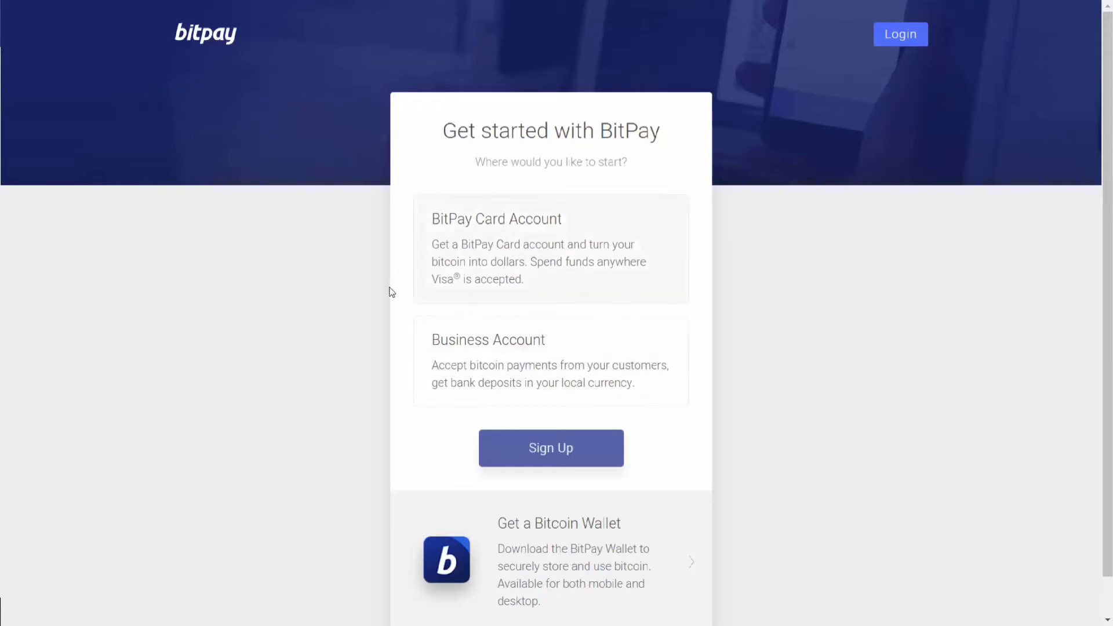
left_click(548, 455)
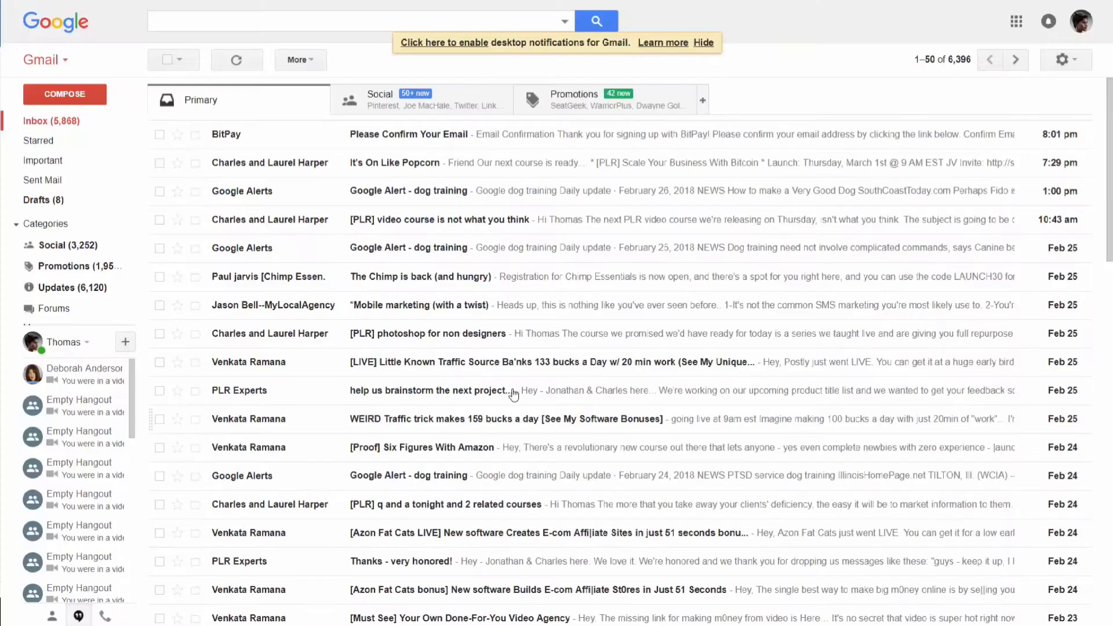
Open BitPay's 'Please Confirm Your Email' message and confirm the email address
left_click(433, 138)
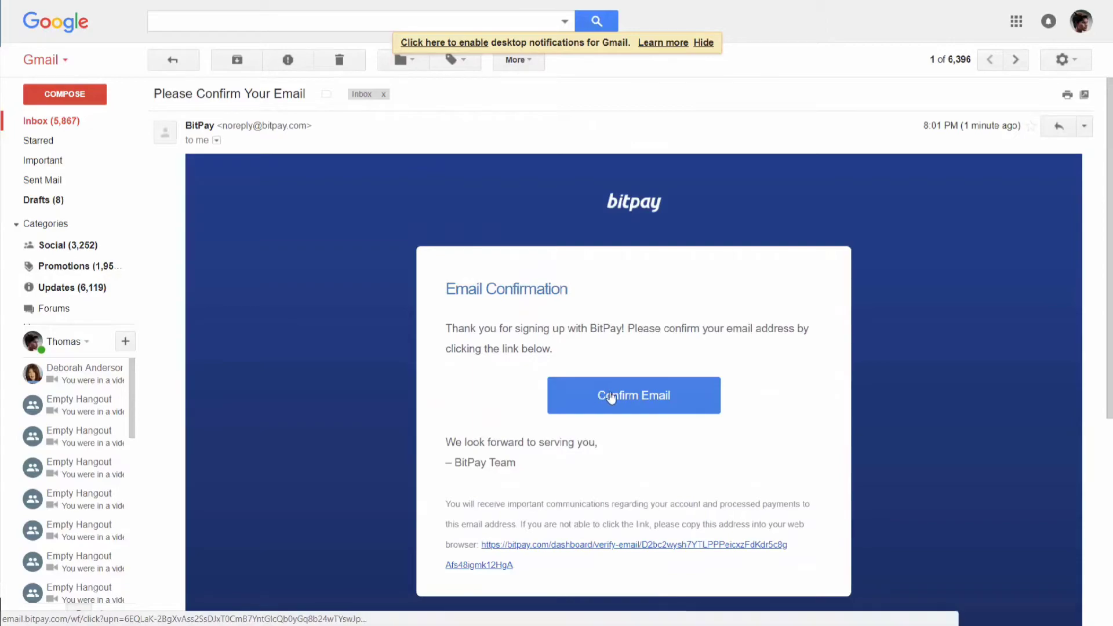
left_click(612, 396)
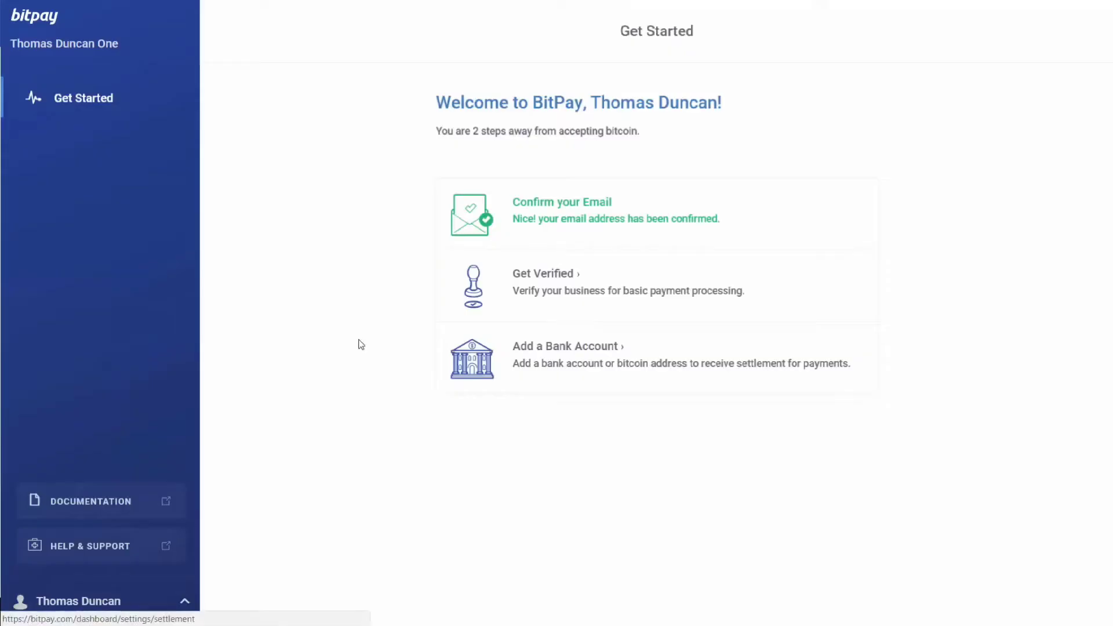
Open BitPay's Basic Verification form via Get Verified and review its business, address and owner fields
left_click(537, 279)
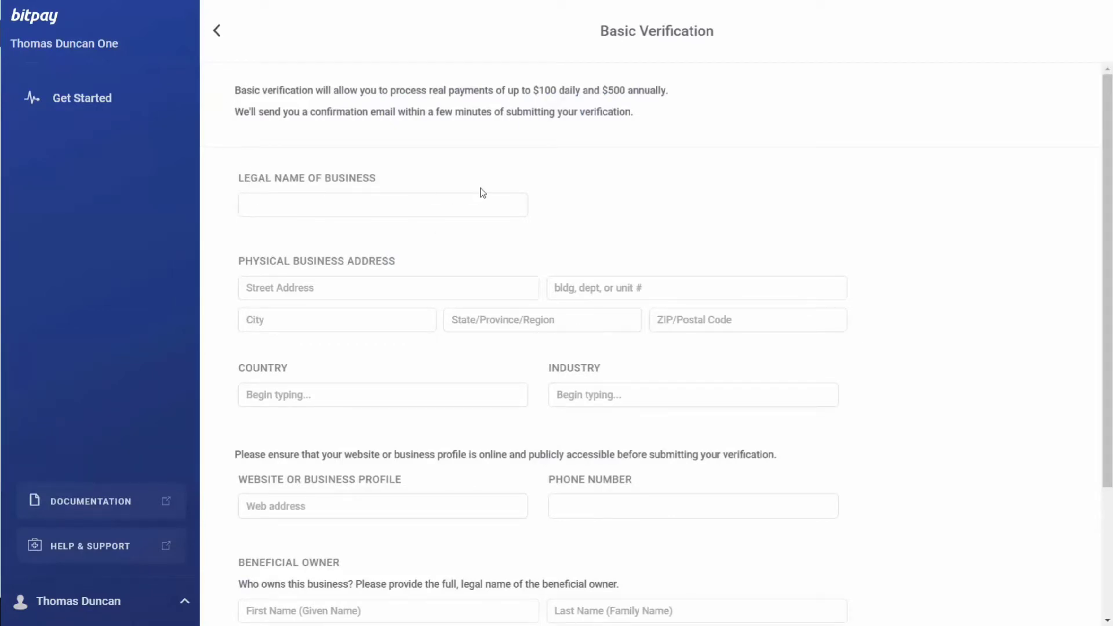
scroll(480, 193, "down", 1)
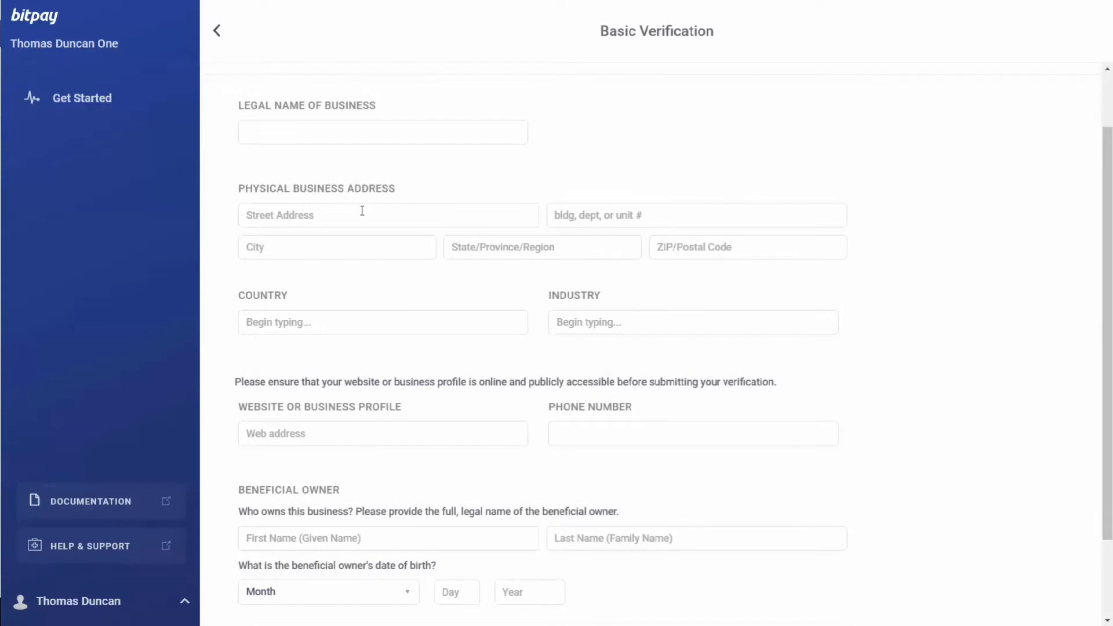
scroll(361, 211, "down", 1)
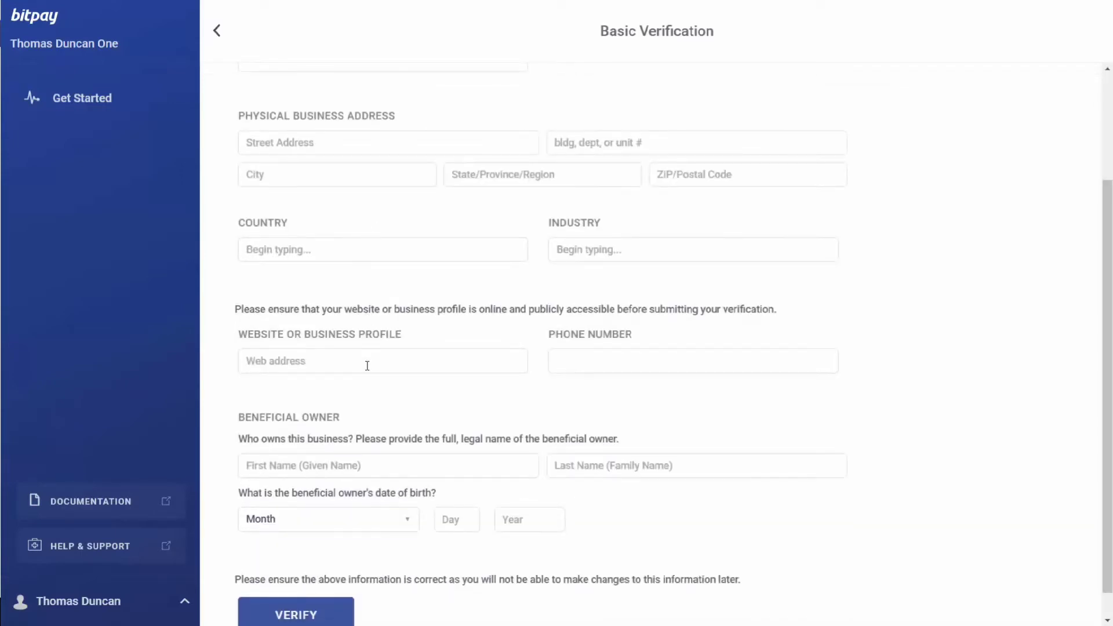
scroll(343, 496, "down", 1)
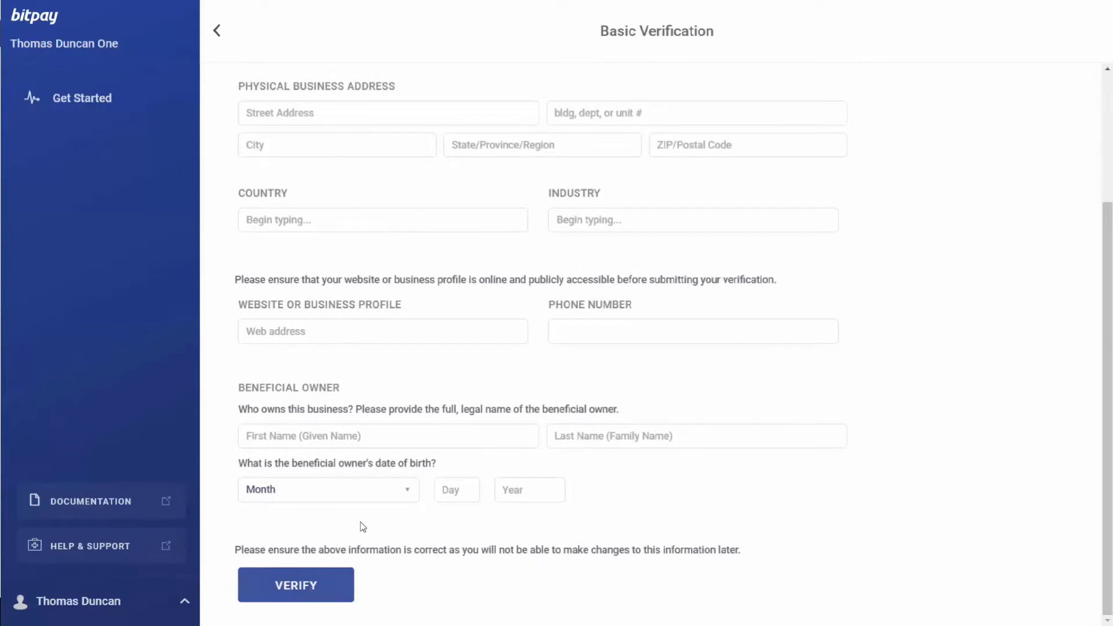
scroll(360, 525, "up", 3)
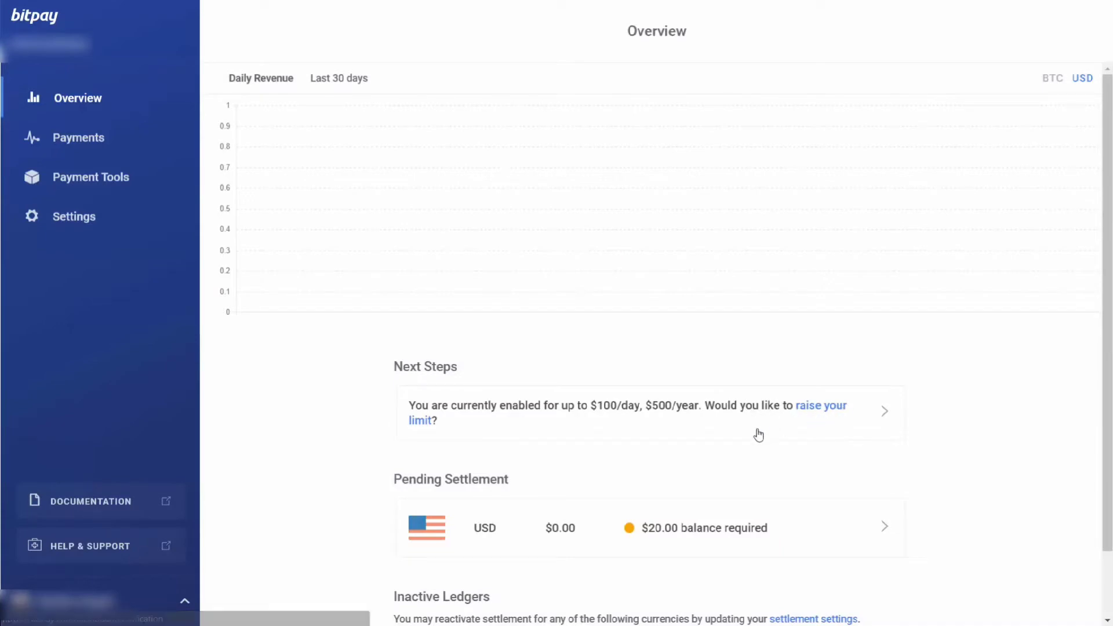
Open the raise-your-limit options and apply for the Tier 1 processing limit
left_click(809, 409)
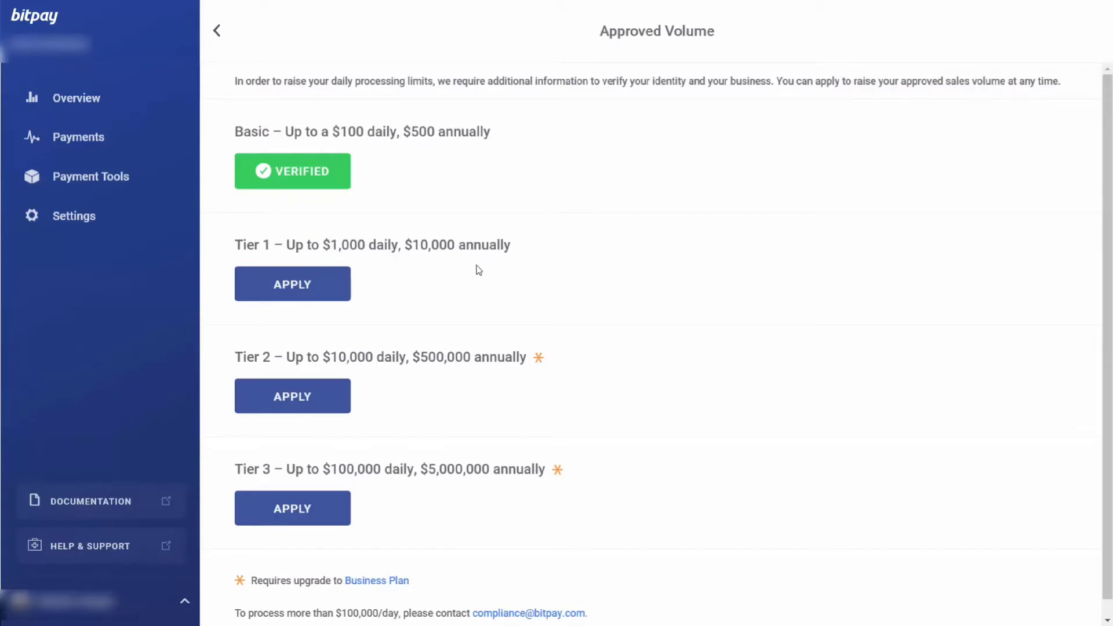
left_click(291, 295)
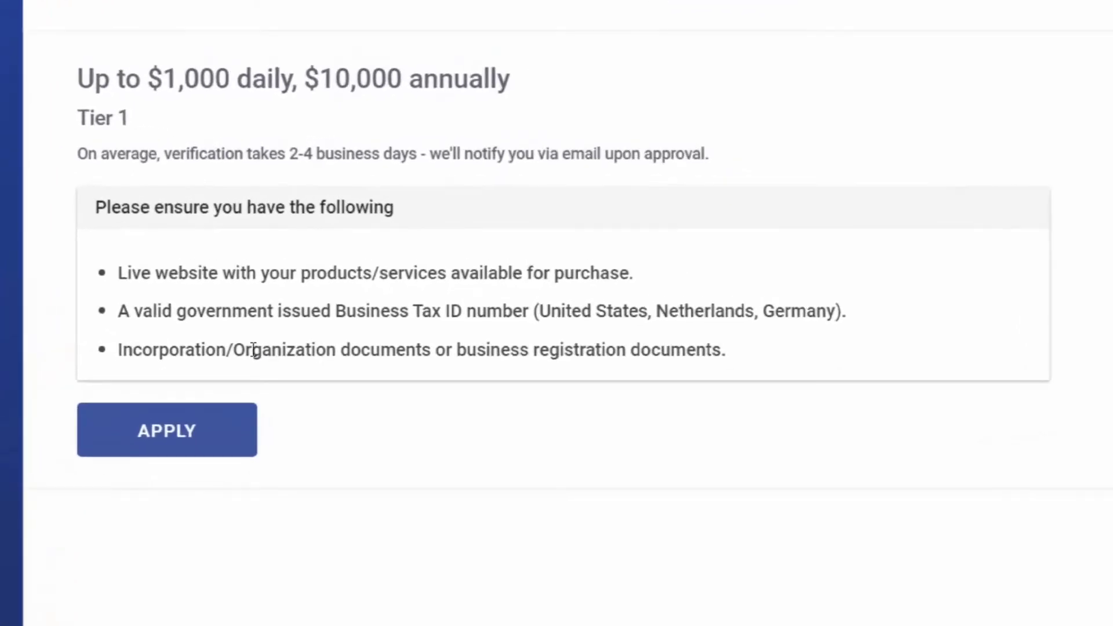
left_click(180, 439)
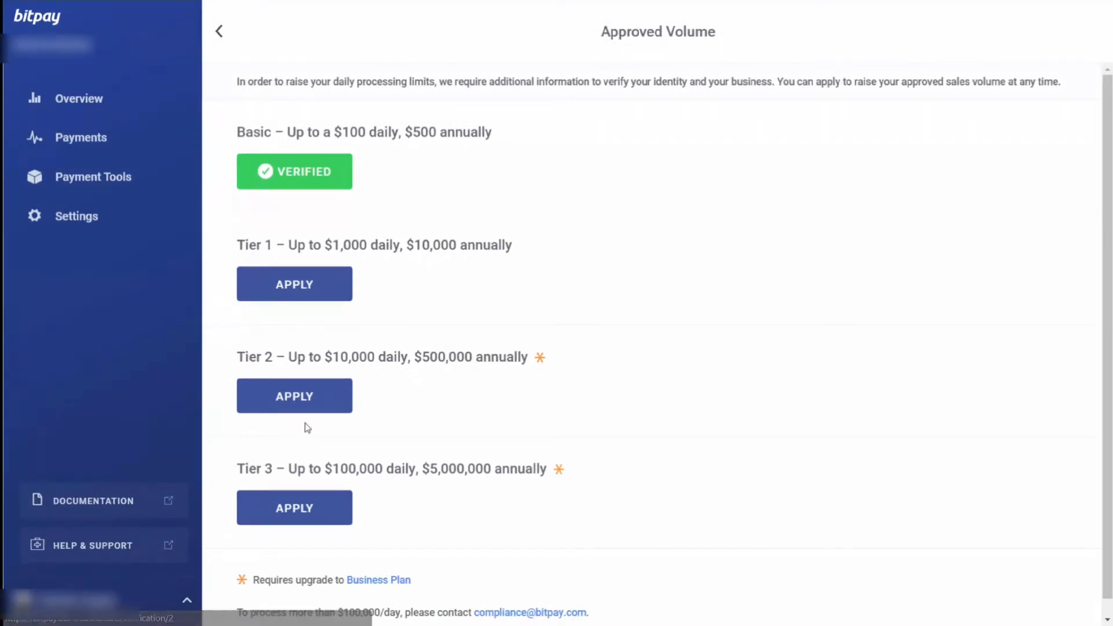
Apply for Tier 2 by upgrading from Starter to the Business plan, then continue applying
left_click(295, 398)
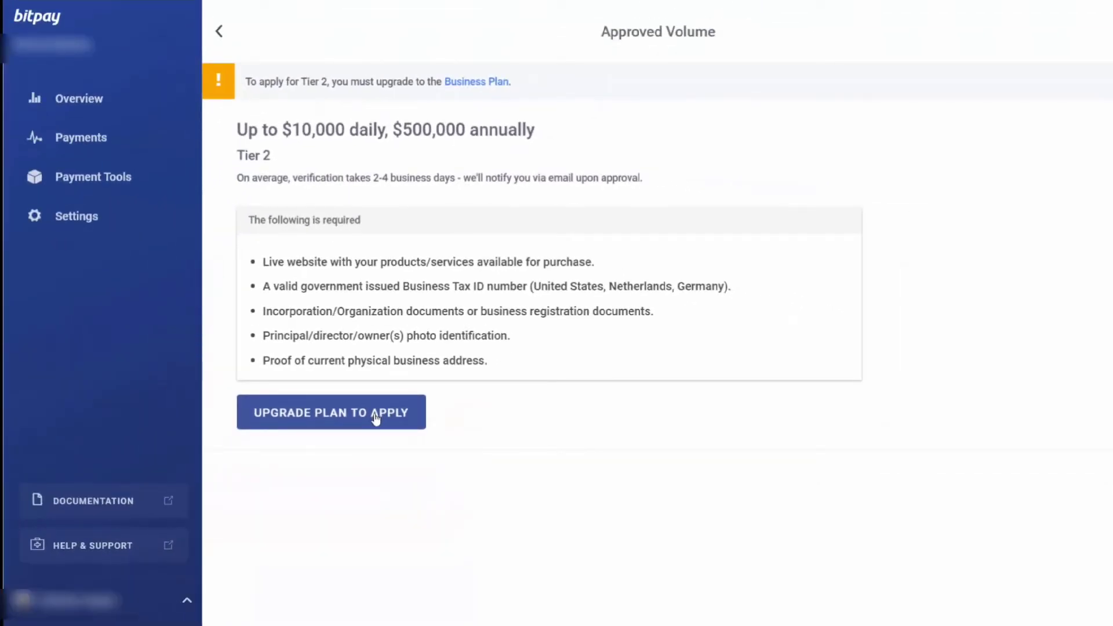
left_click(471, 84)
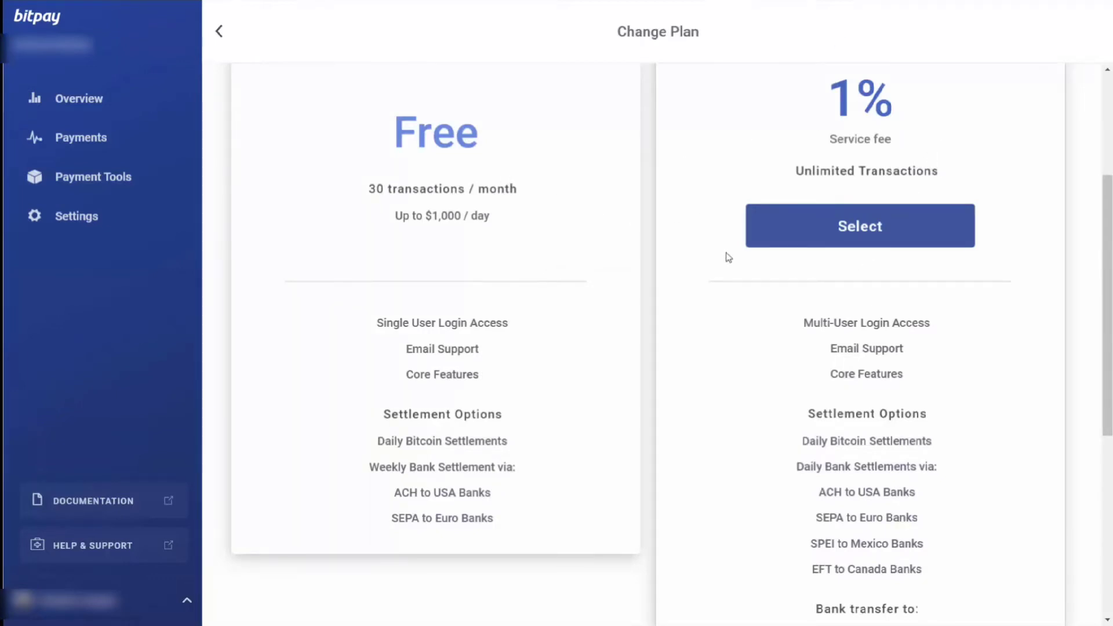
scroll(736, 283, "down", 1)
scroll(739, 290, "down", 2)
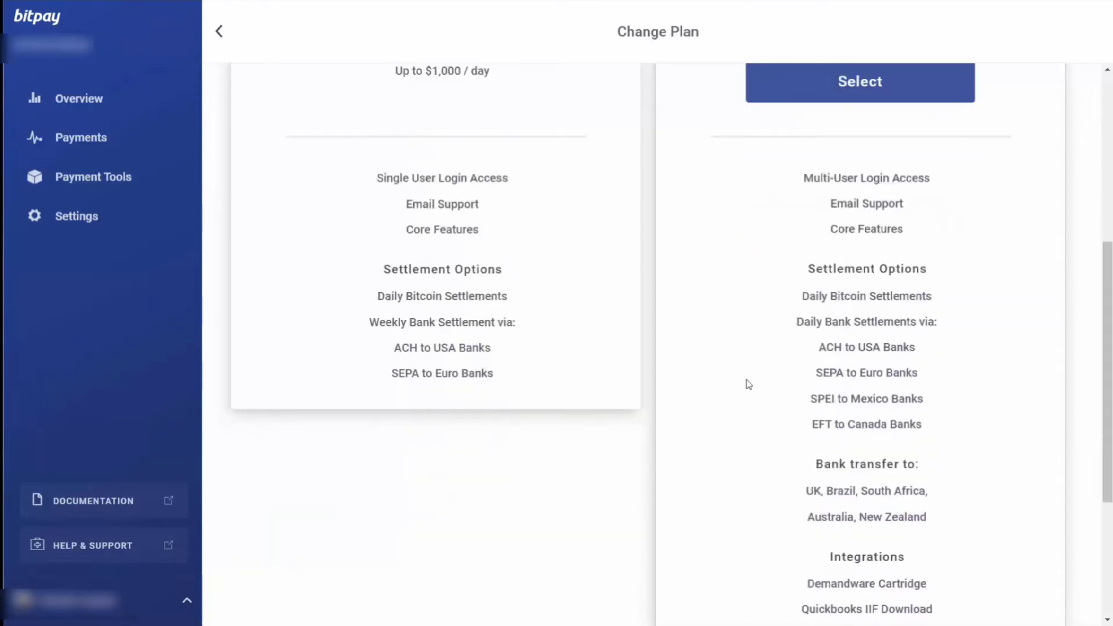
scroll(749, 391, "down", 3)
scroll(749, 392, "up", 6)
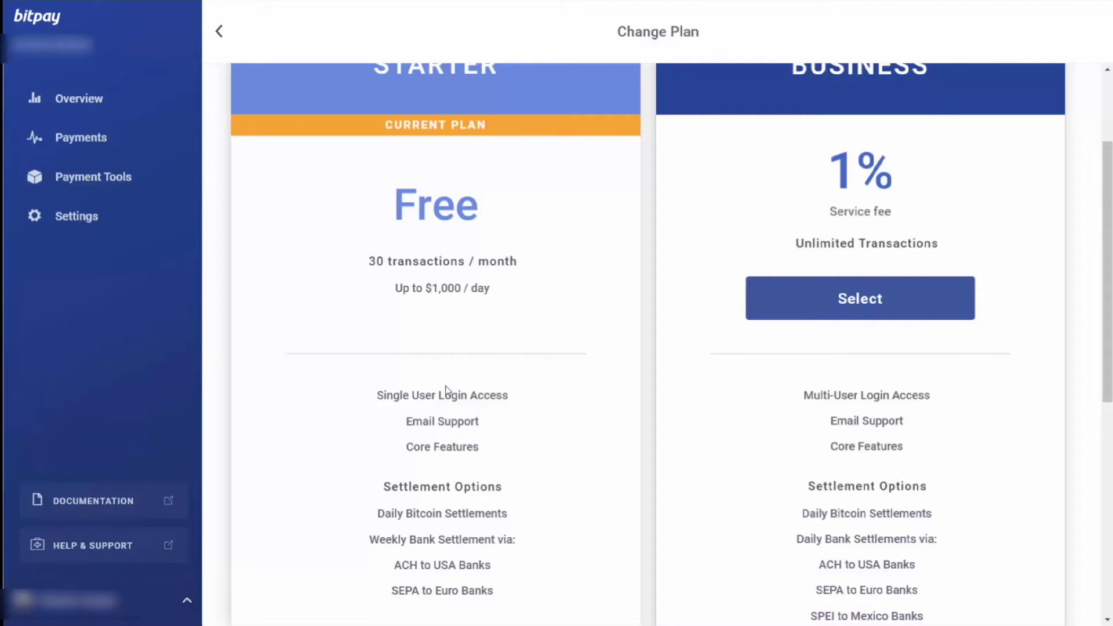
left_click(857, 301)
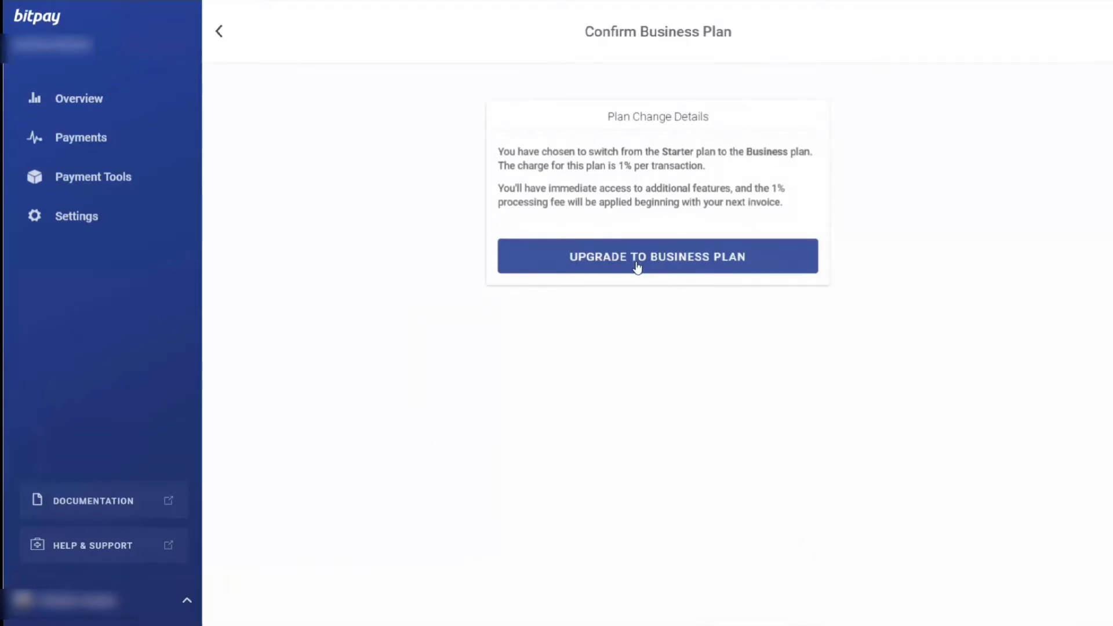
left_click(508, 255)
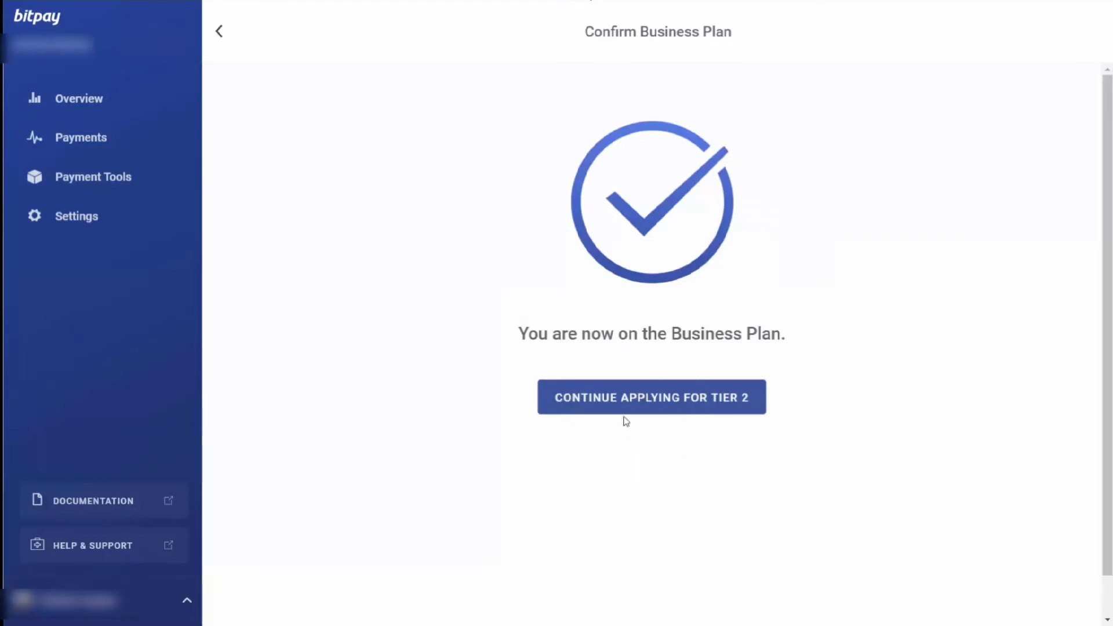
left_click(655, 404)
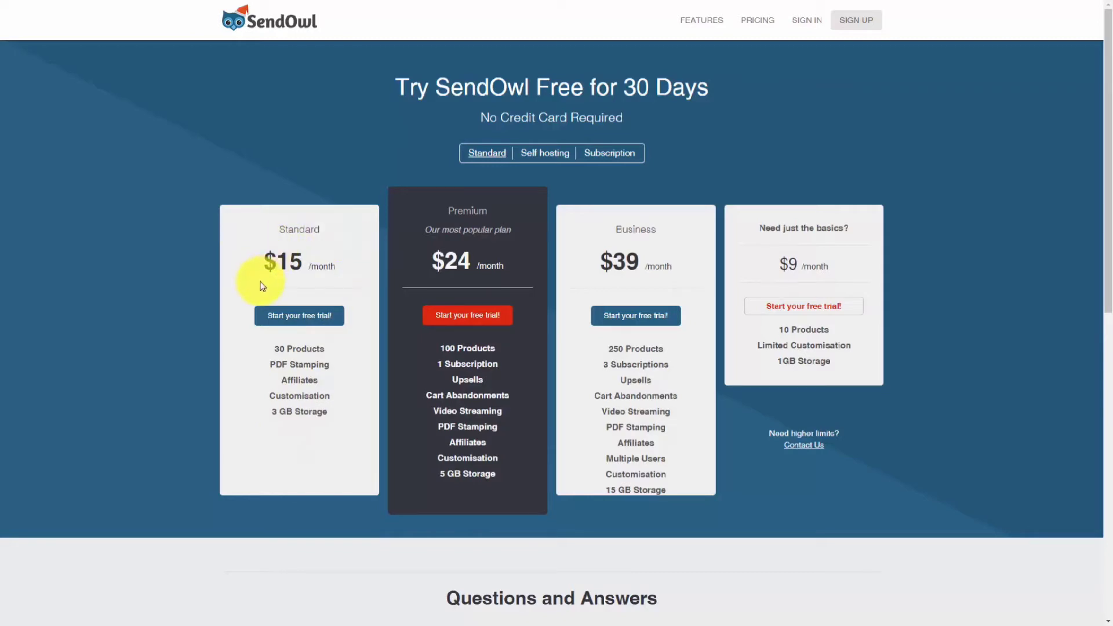
scroll(263, 287, "down", 9)
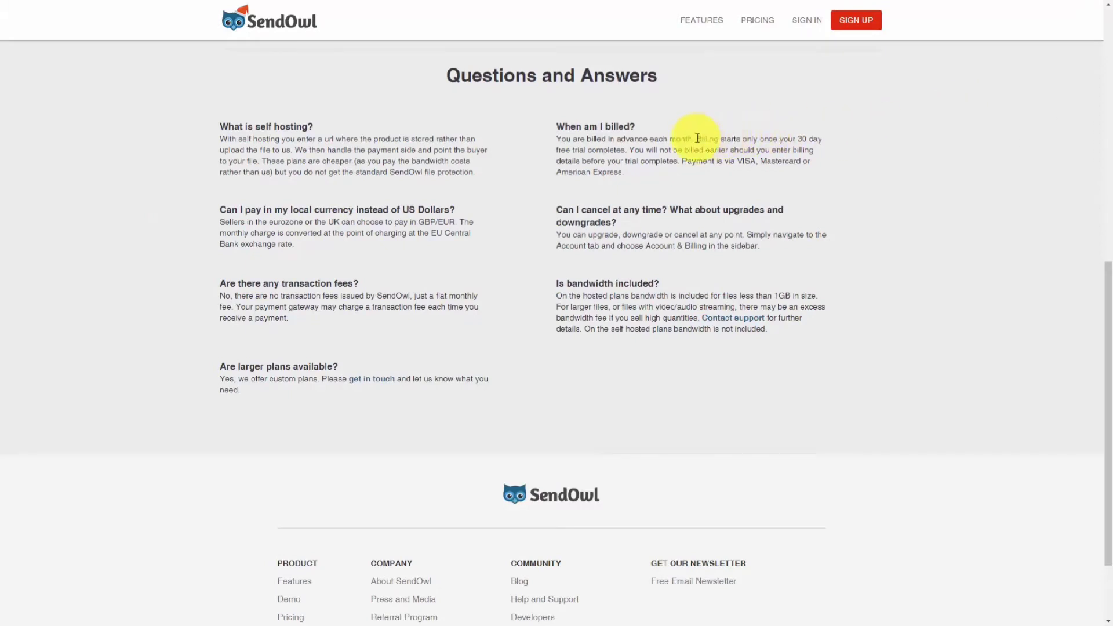
left_click_drag(697, 139, 628, 151)
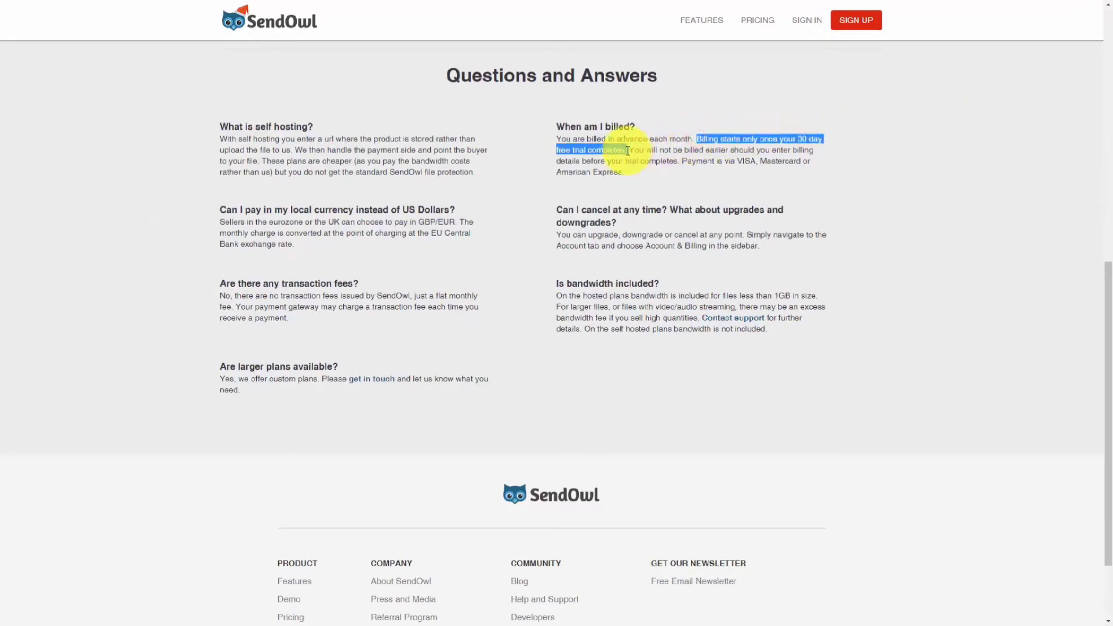
left_click(591, 162)
scroll(593, 164, "up", 5)
scroll(594, 162, "up", 3)
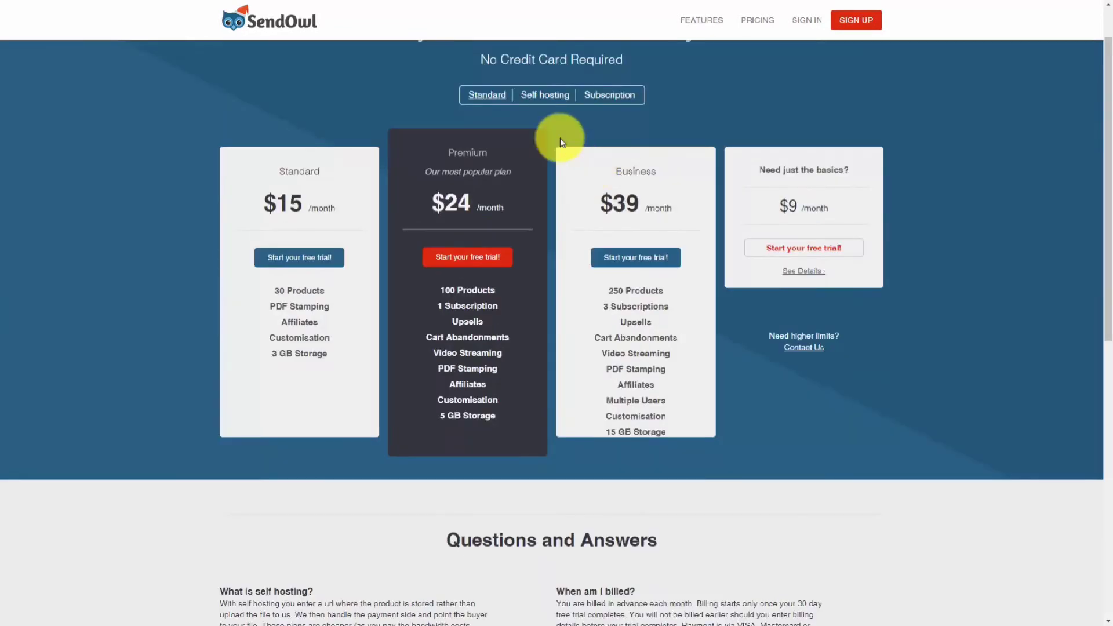
scroll(288, 275, "up", 1)
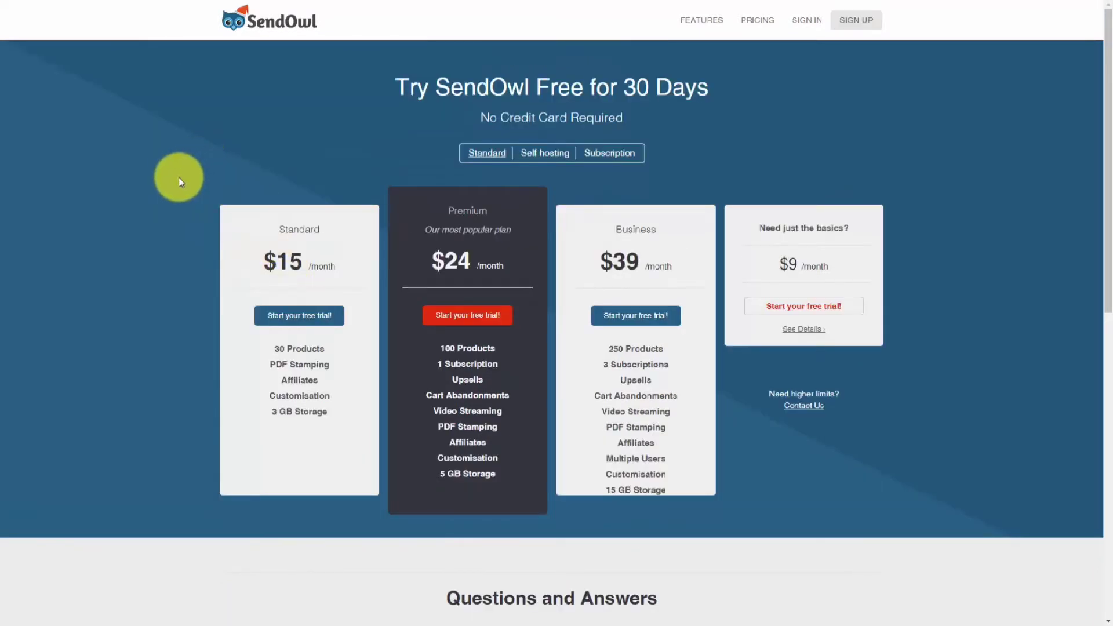
left_click(540, 160)
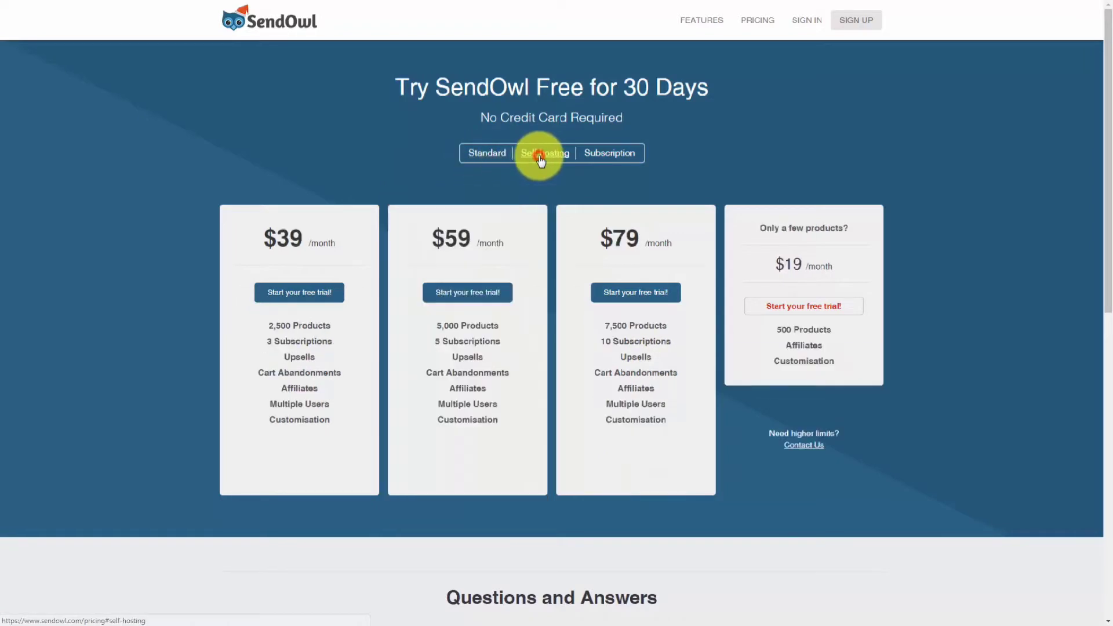
left_click(618, 158)
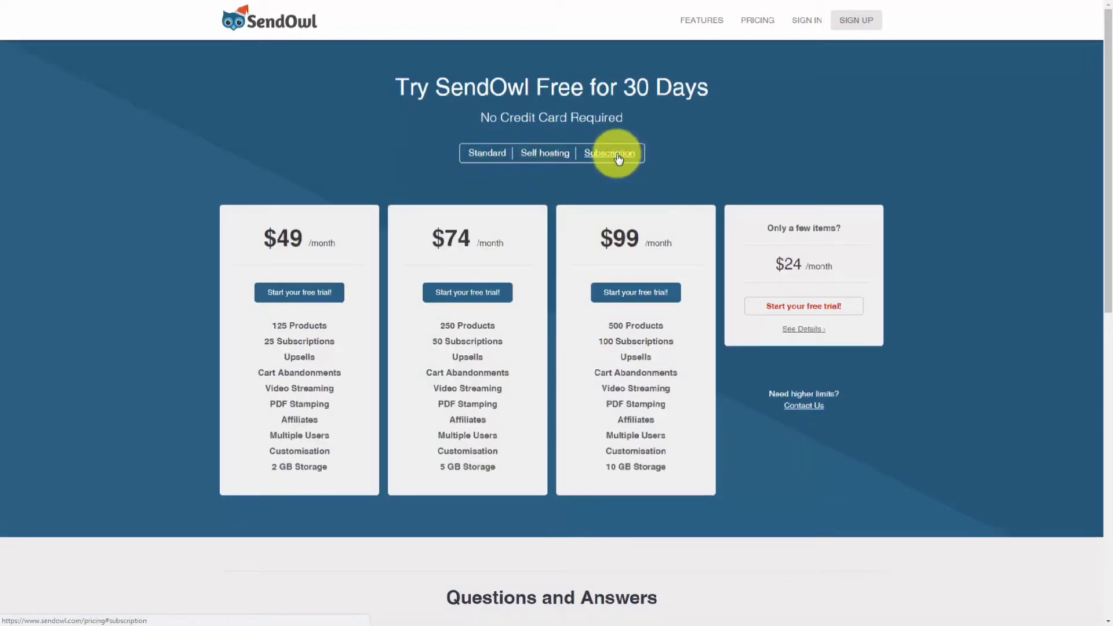
left_click(487, 154)
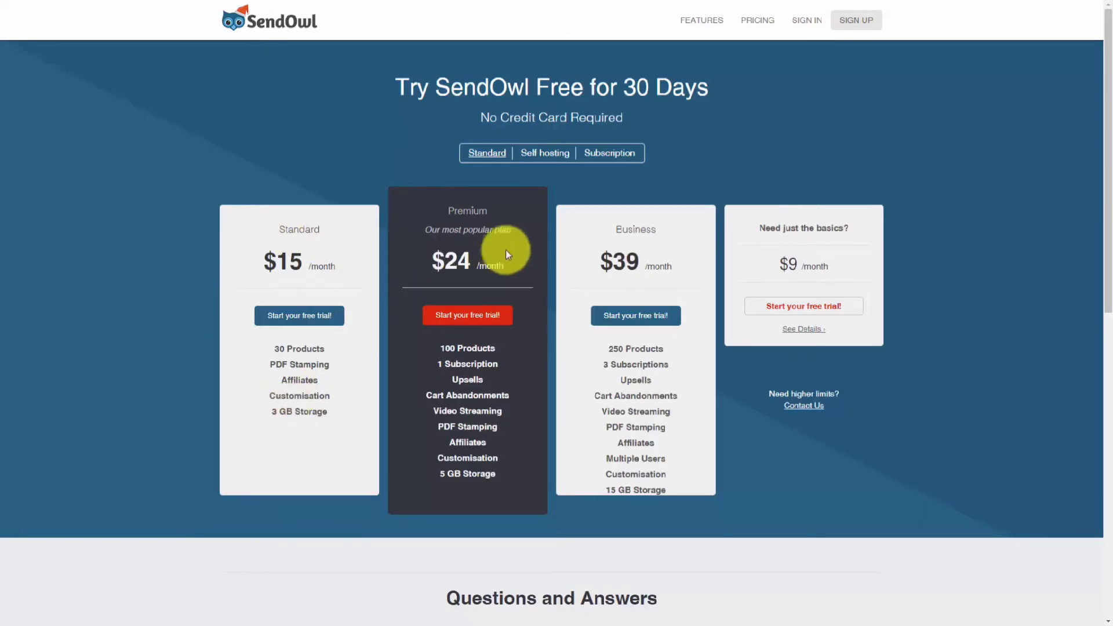
left_click(533, 164)
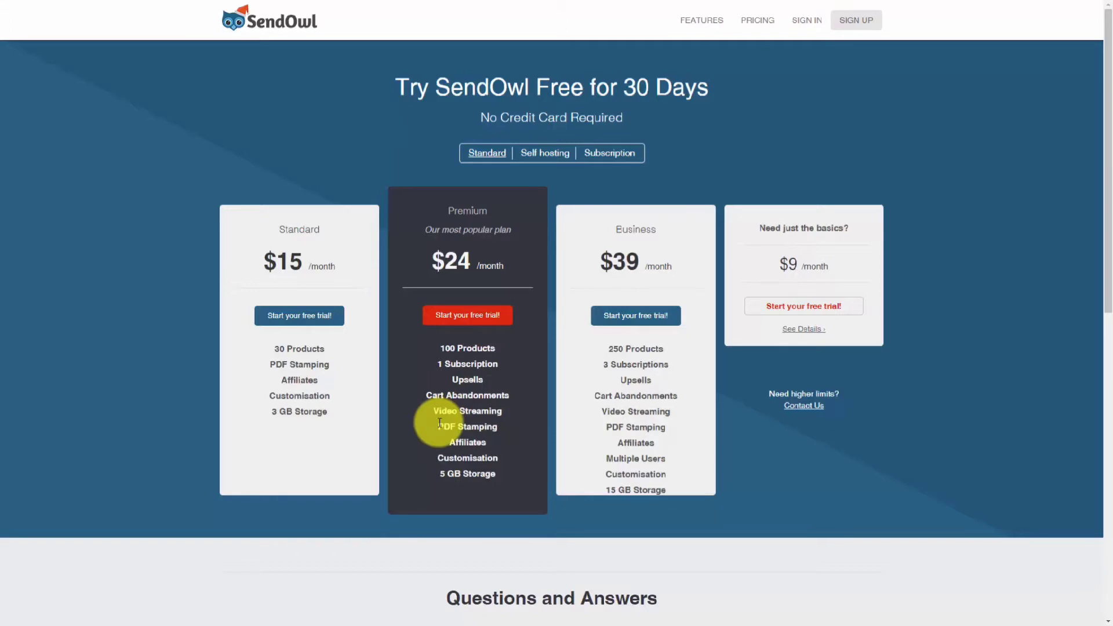
Start the SendOwl Premium free trial and submit the sign-up form
left_click(462, 321)
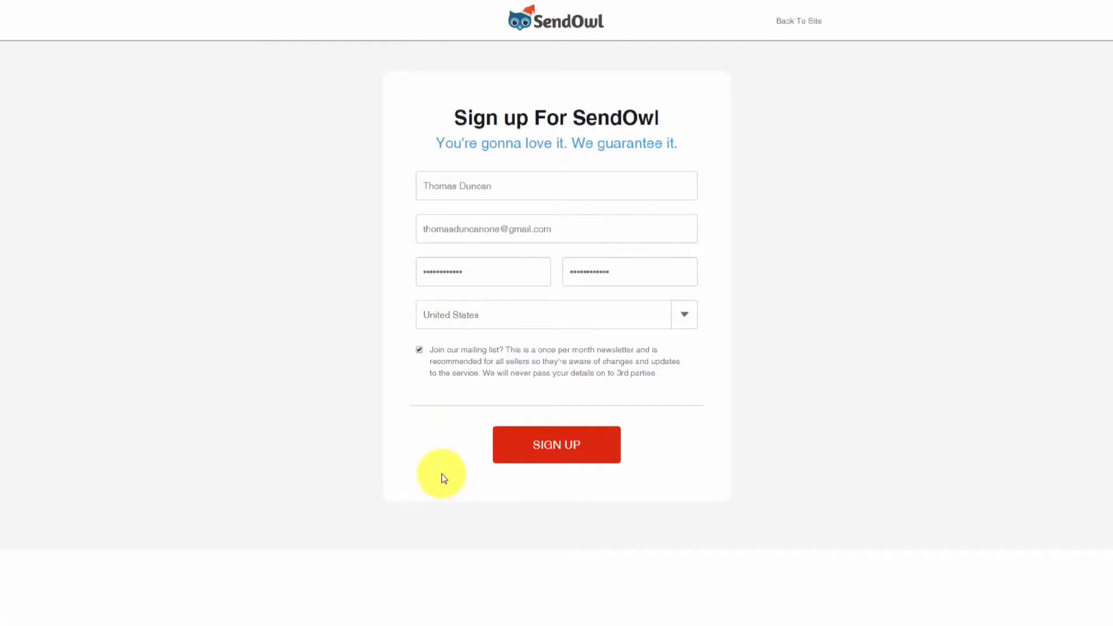
left_click(549, 451)
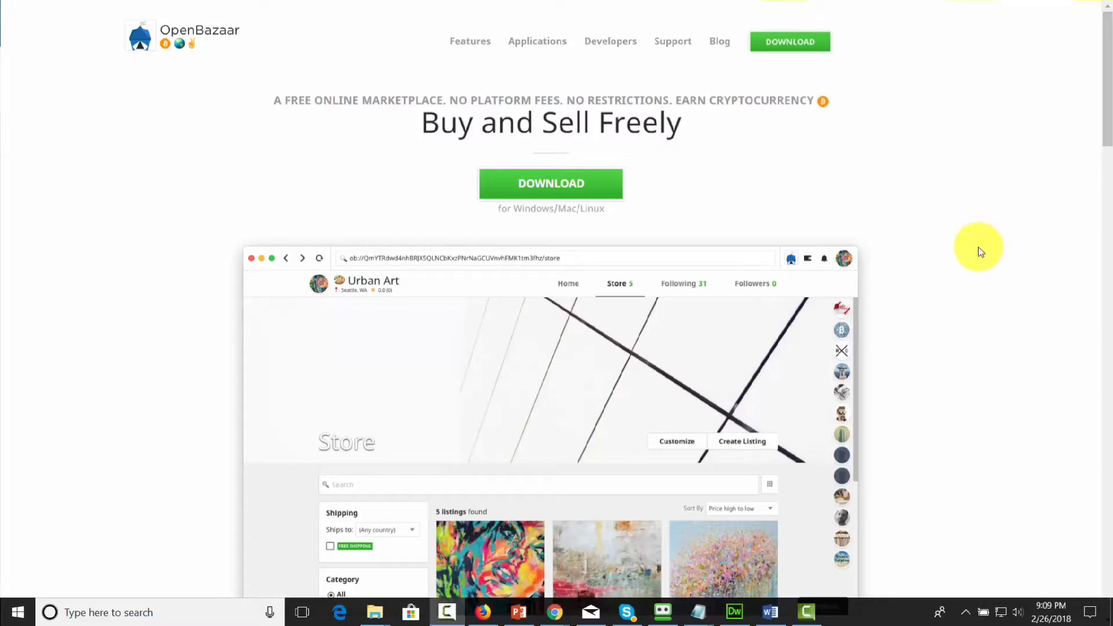
Open the download page from the green DOWNLOAD button near the FAQ section
scroll(980, 256, "down", 20)
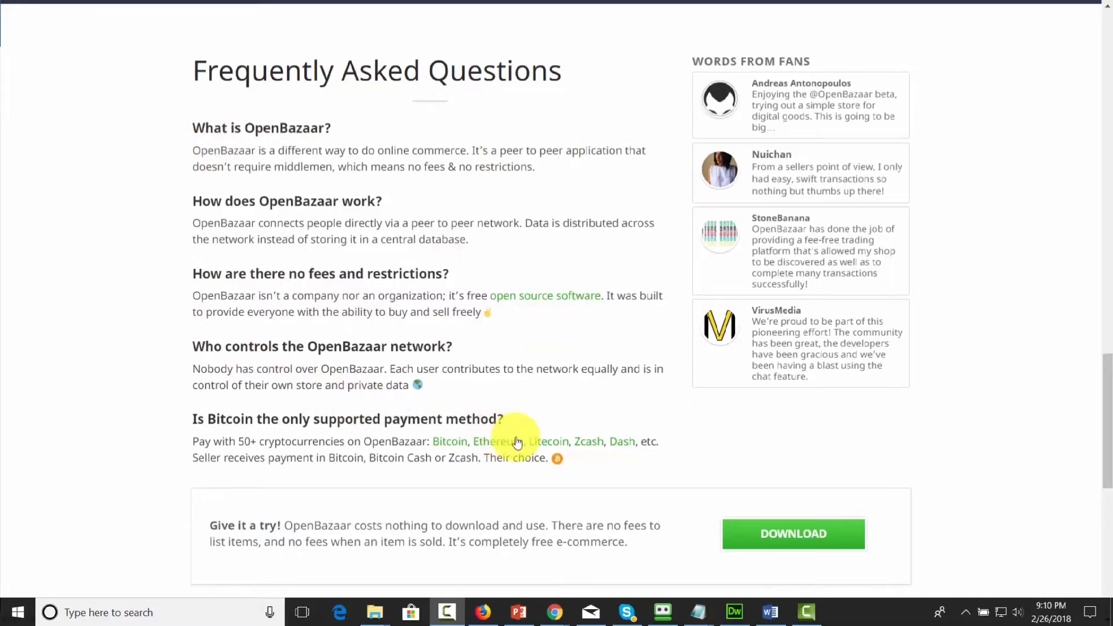
scroll(545, 418, "down", 10)
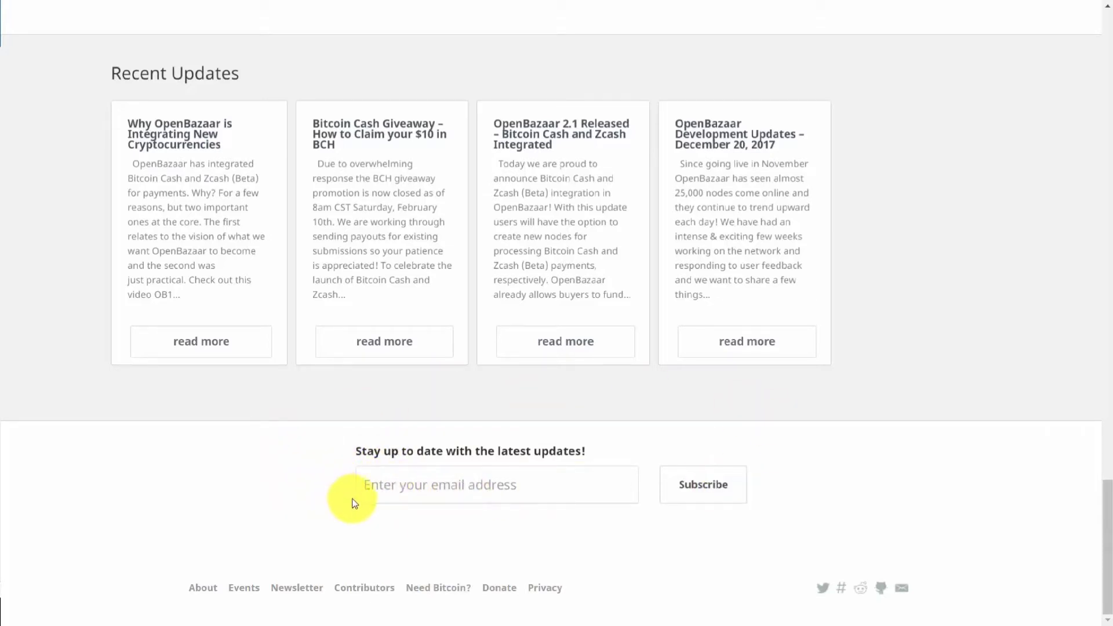
scroll(355, 503, "up", 10)
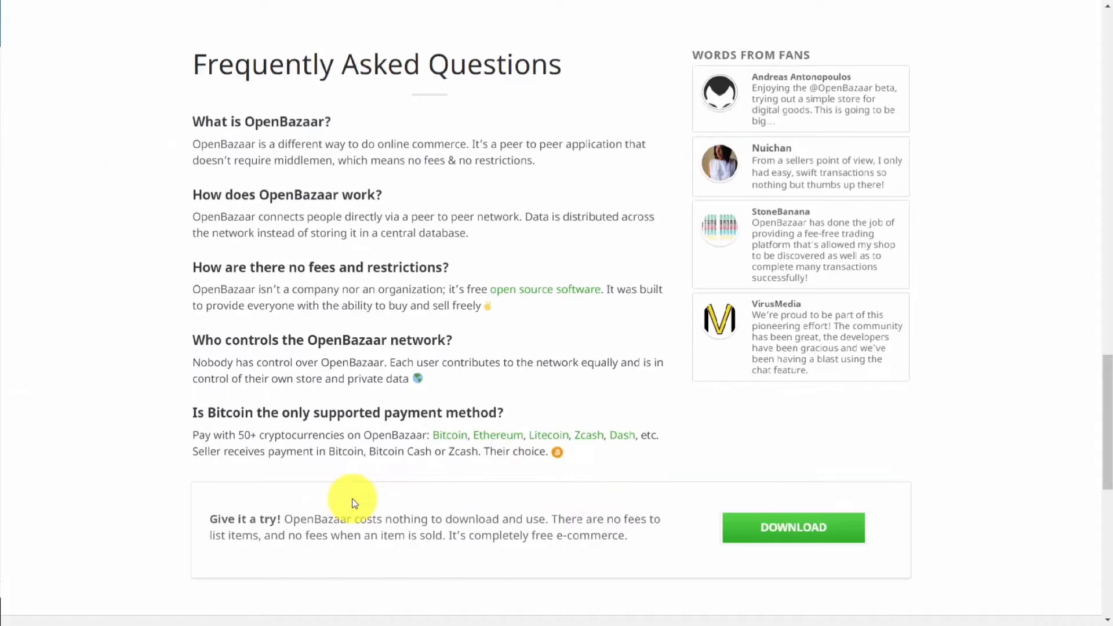
left_click(772, 537)
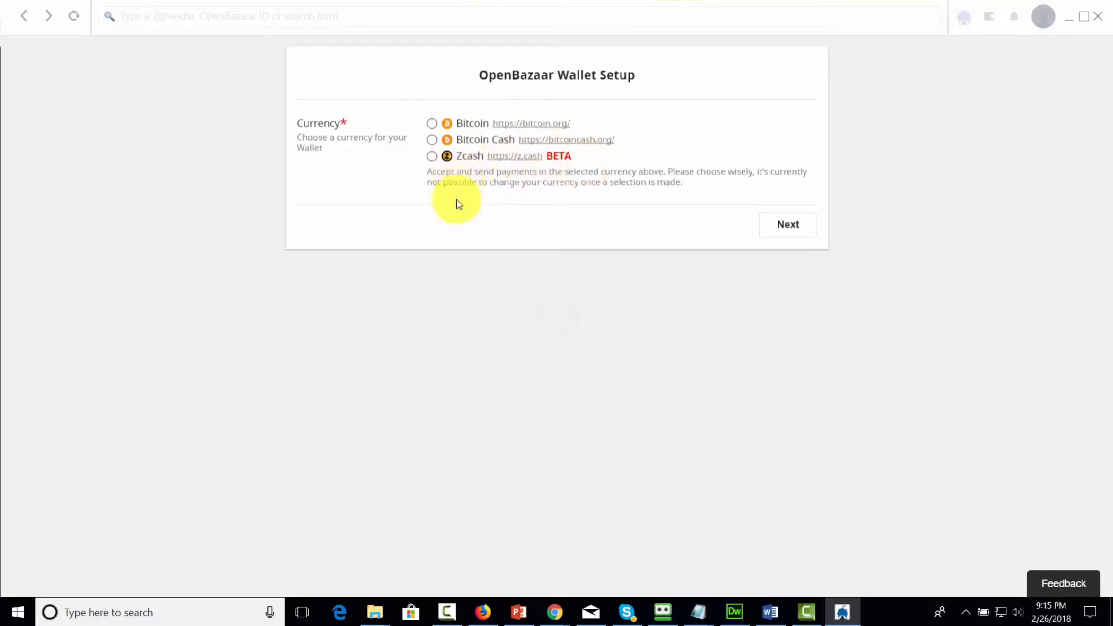
Choose Bitcoin as the wallet currency, fill in the store information and accept the terms
left_click(431, 124)
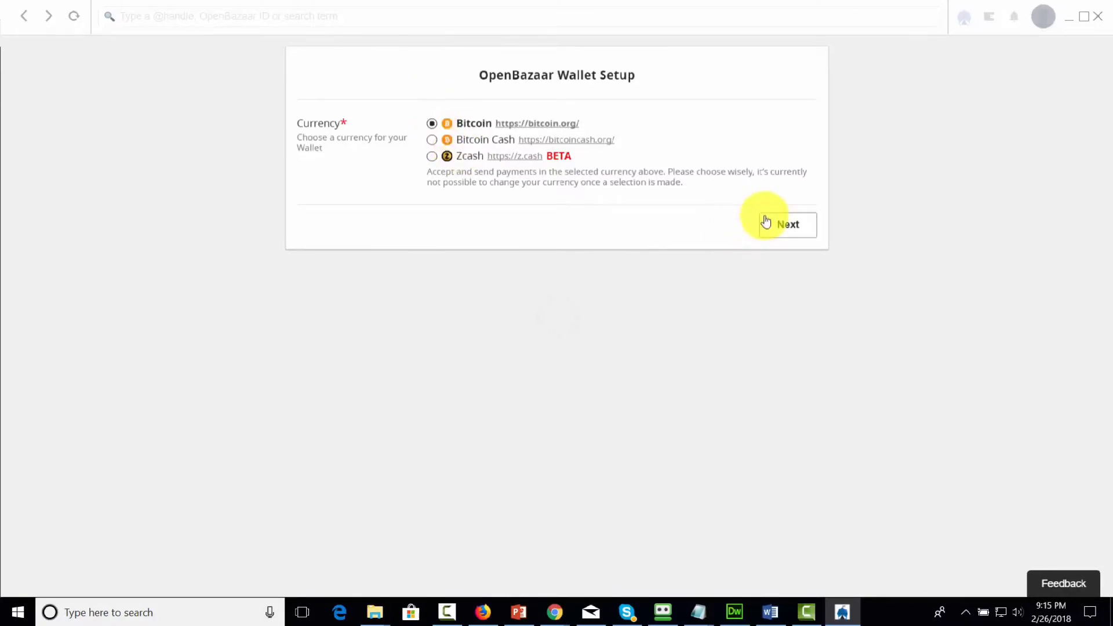
left_click(765, 222)
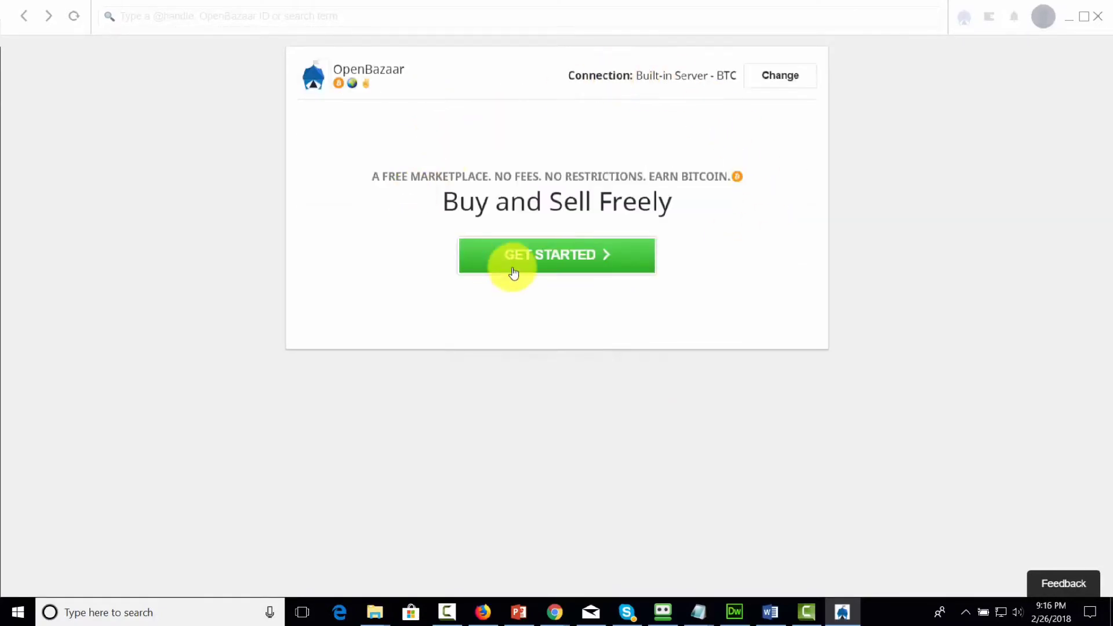
left_click(552, 257)
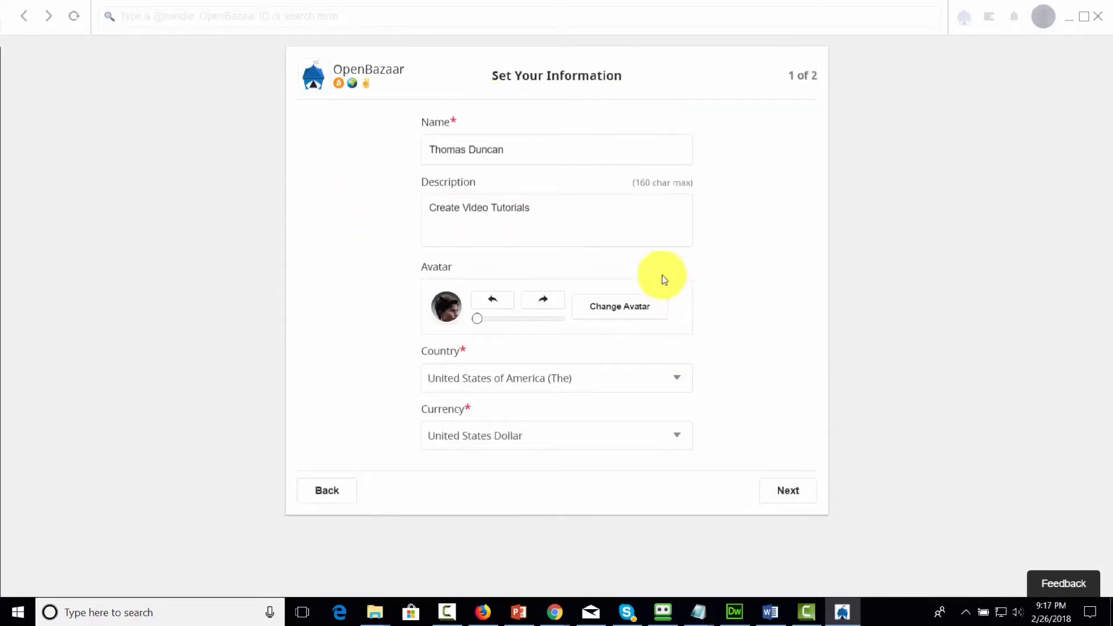
left_click(763, 492)
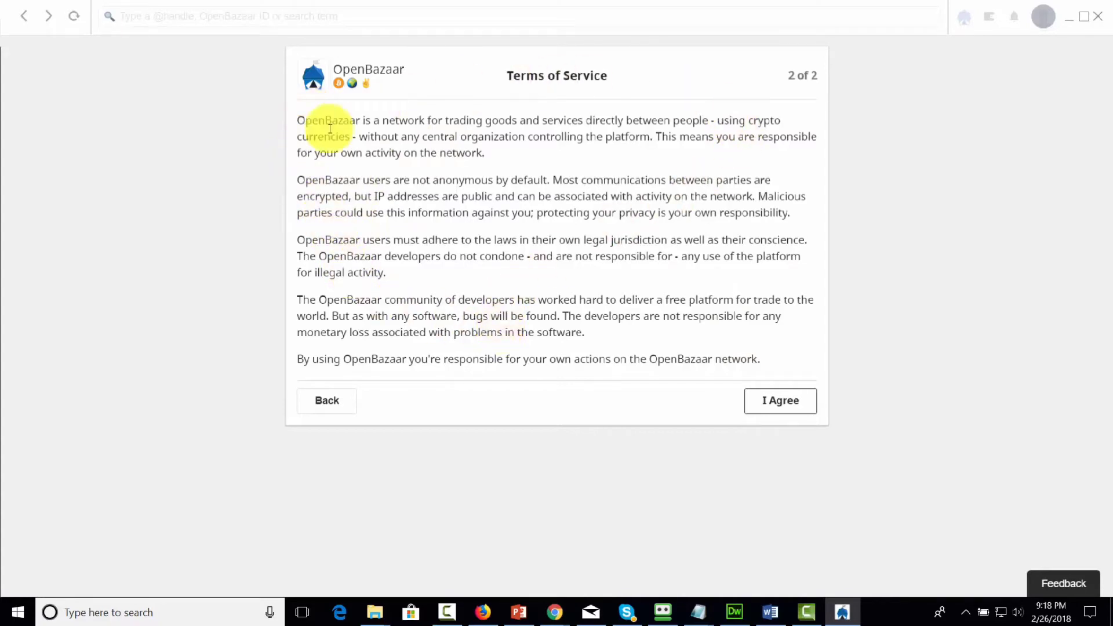
left_click(748, 414)
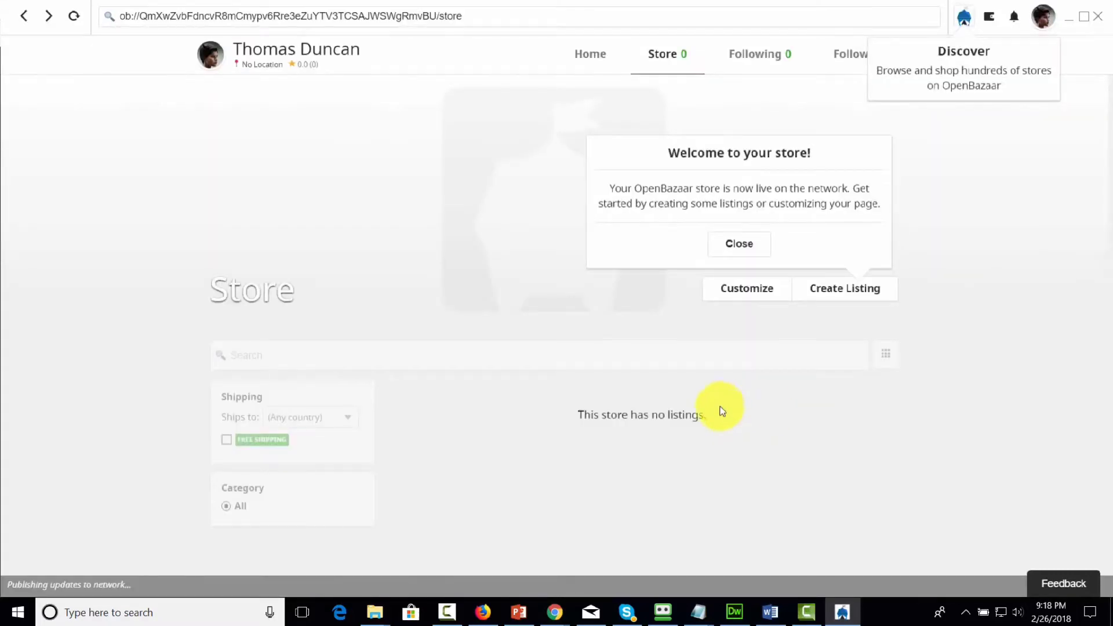
Dismiss the welcome popup and fill in the Facebook Video Tutorials digital listing at $7.00
left_click(740, 242)
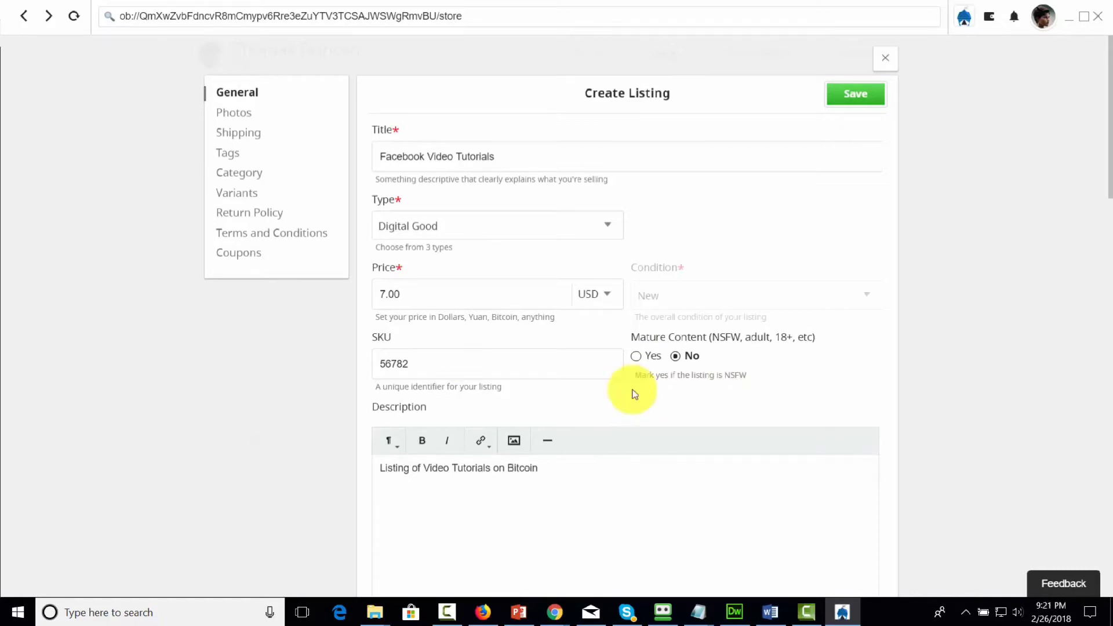
scroll(635, 394, "down", 9)
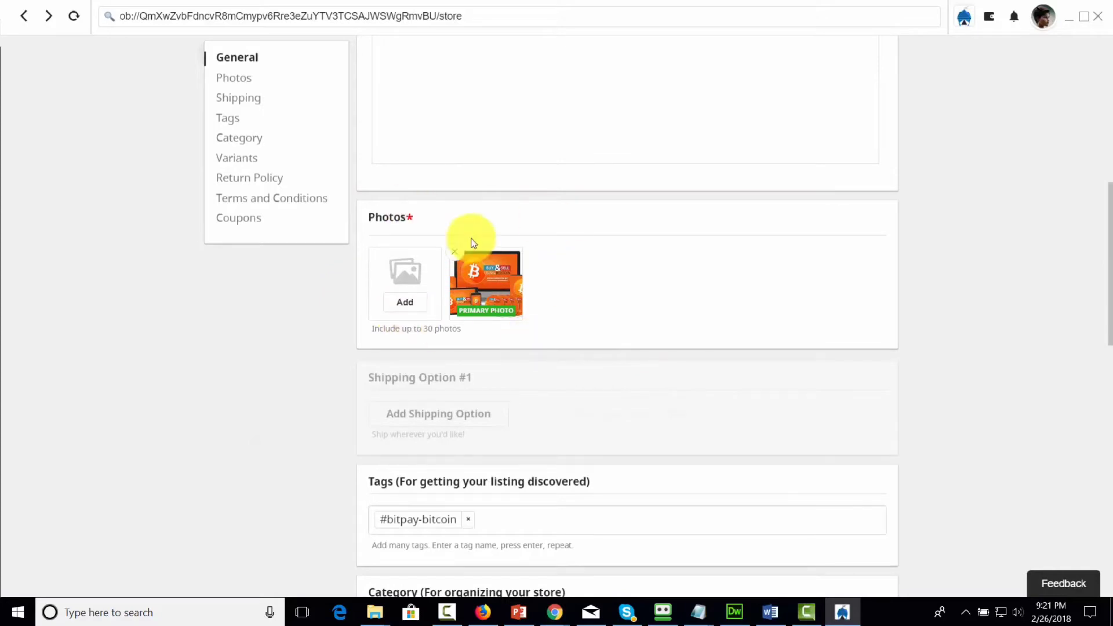
scroll(469, 255, "down", 4)
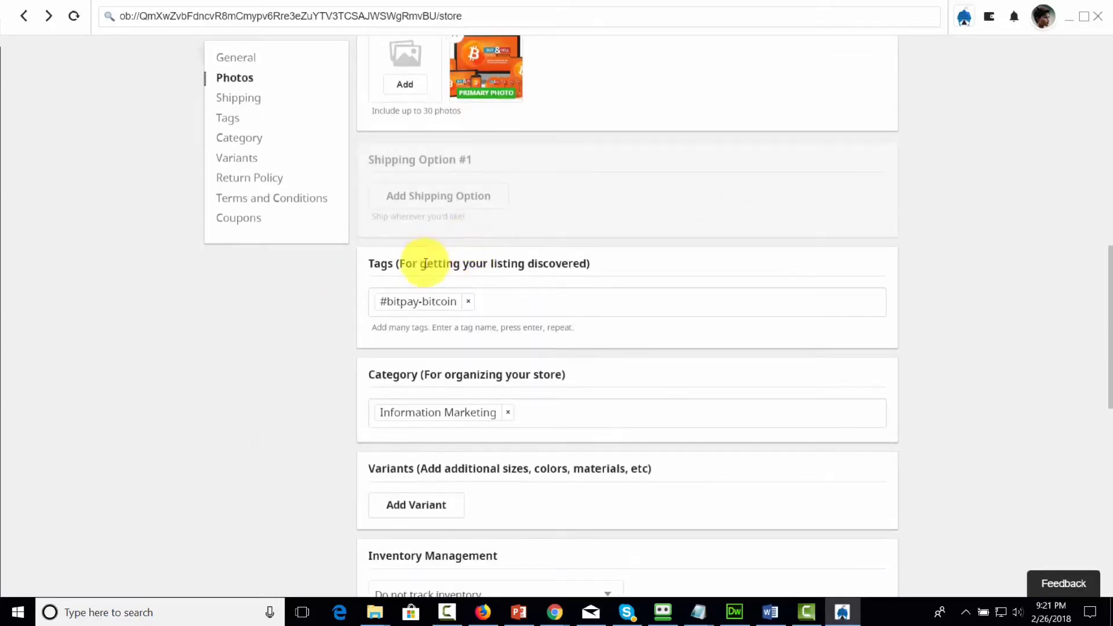
scroll(432, 289, "down", 4)
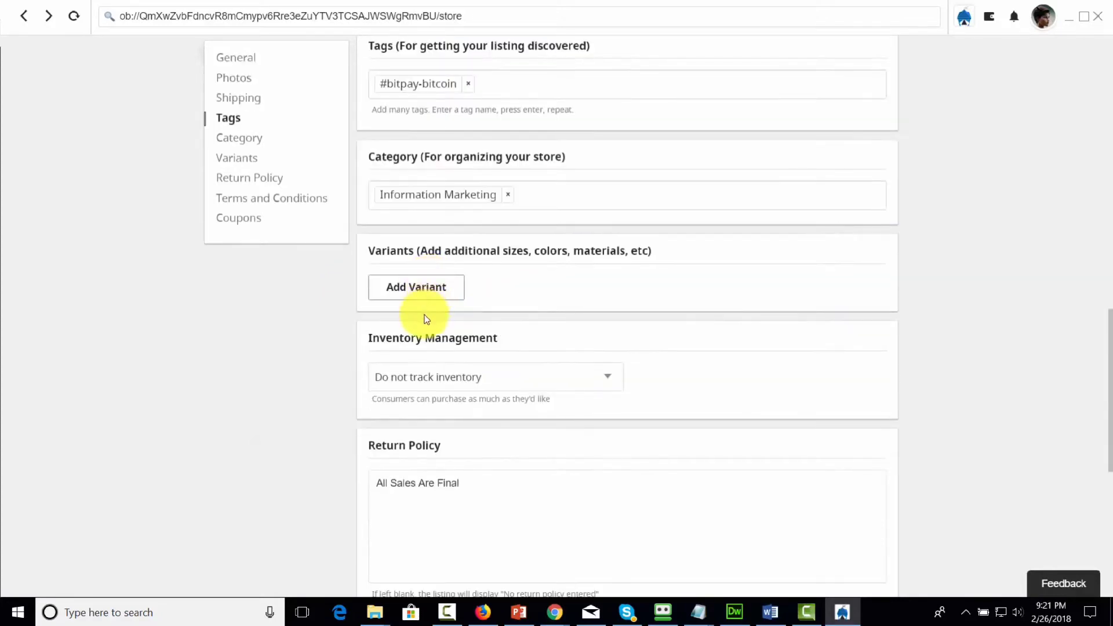
scroll(395, 376, "down", 3)
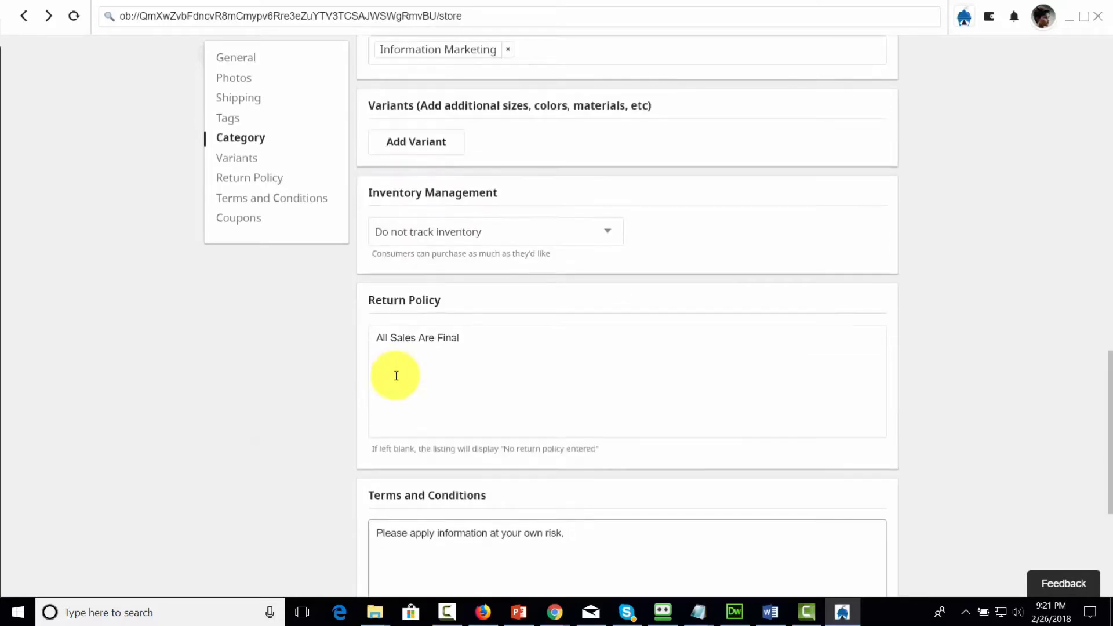
scroll(396, 376, "down", 4)
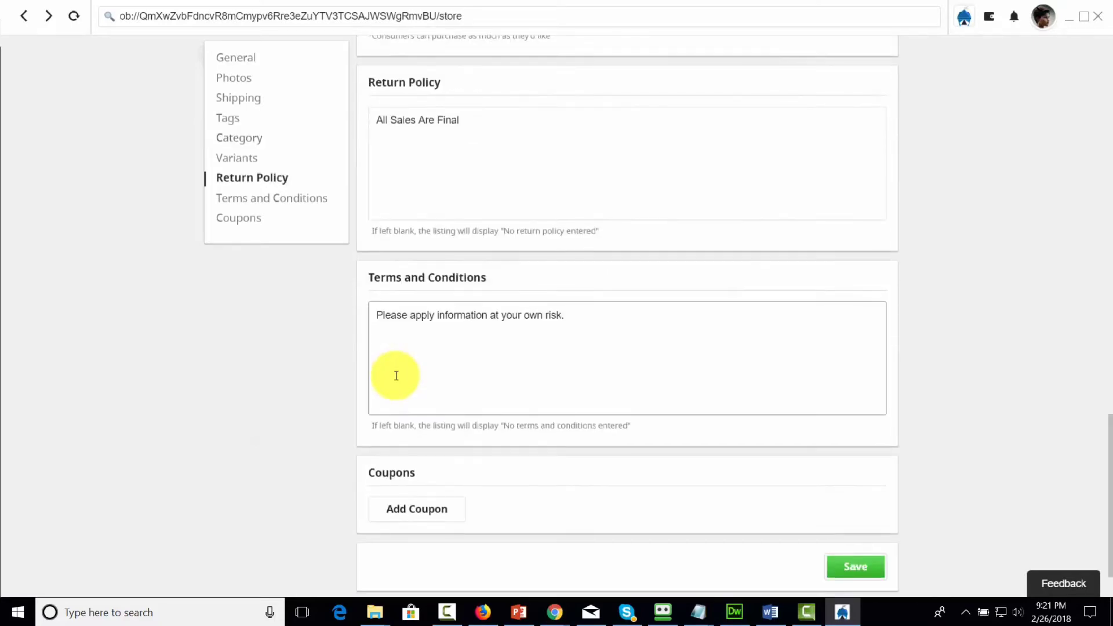
Edit the listing's terms and conditions, save it, and view the published listing page
left_click(396, 378)
scroll(396, 380, "down", 2)
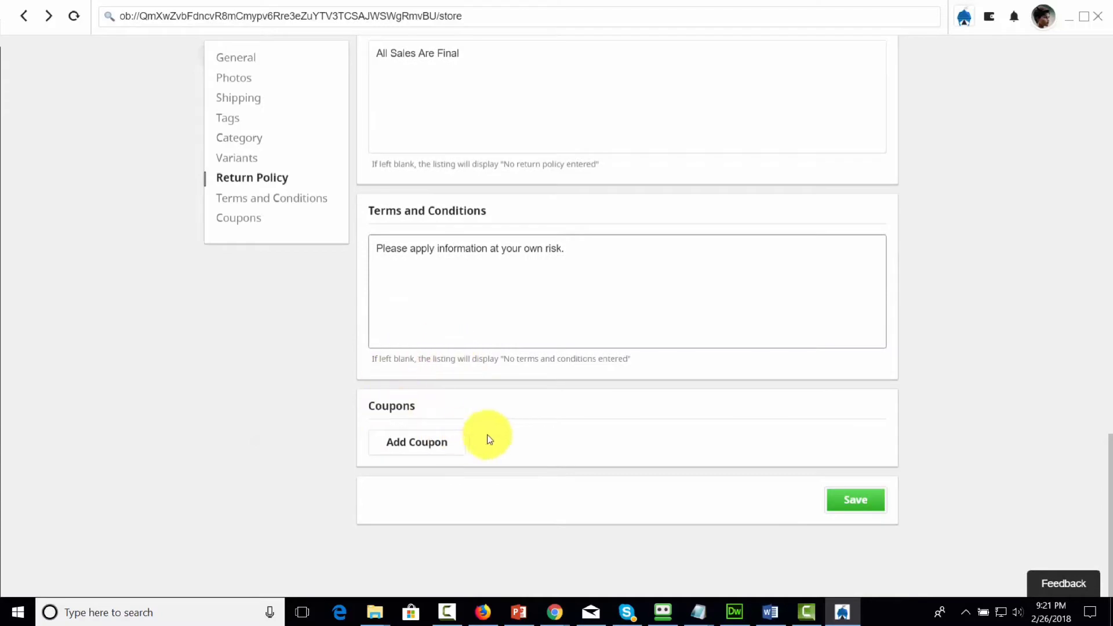
left_click(855, 516)
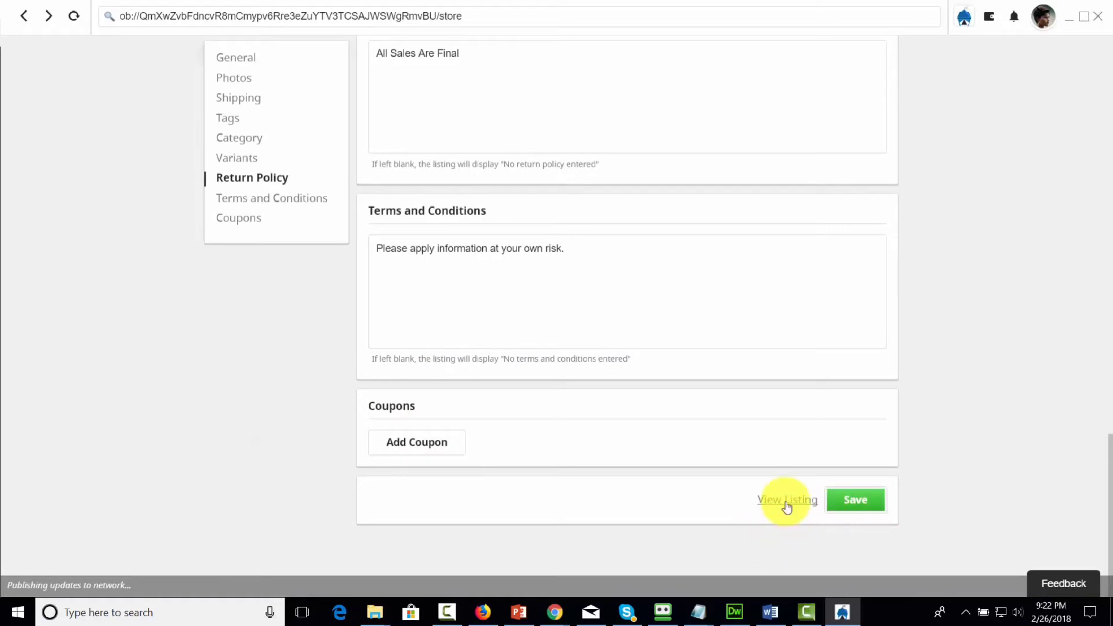
left_click(786, 503)
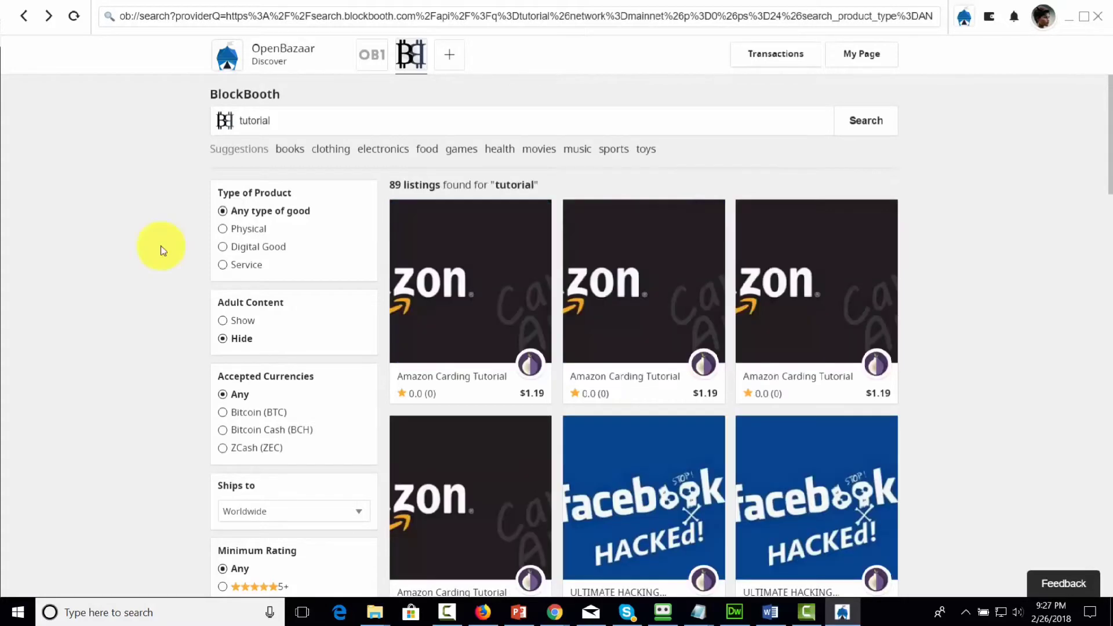
Scroll through BlockBooth's 'tutorial' search results
scroll(186, 314, "down", 3)
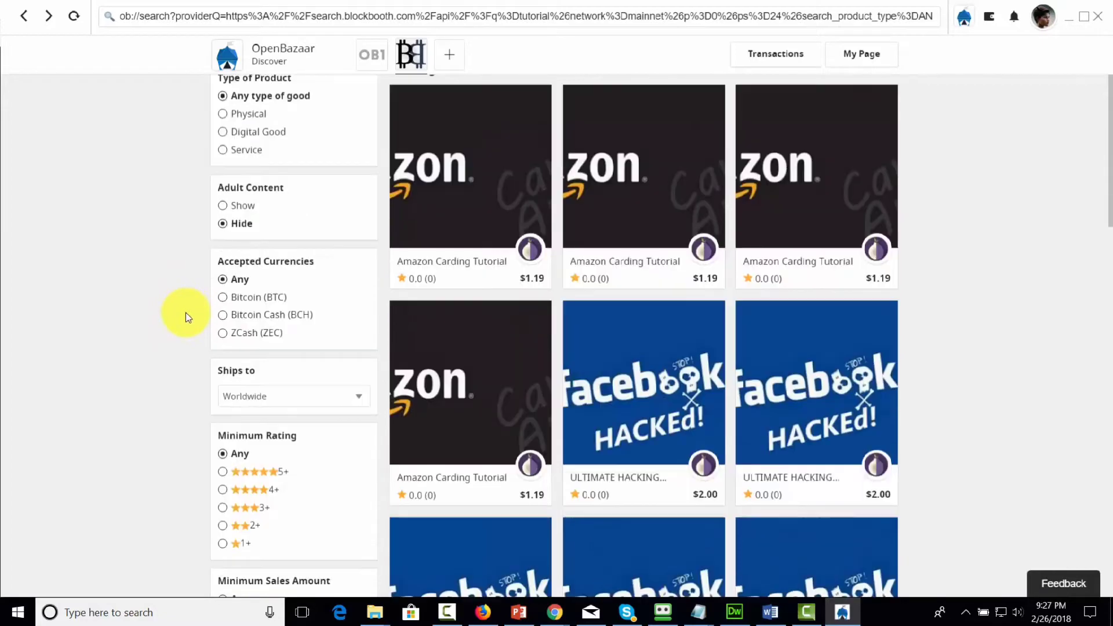
scroll(219, 353, "down", 3)
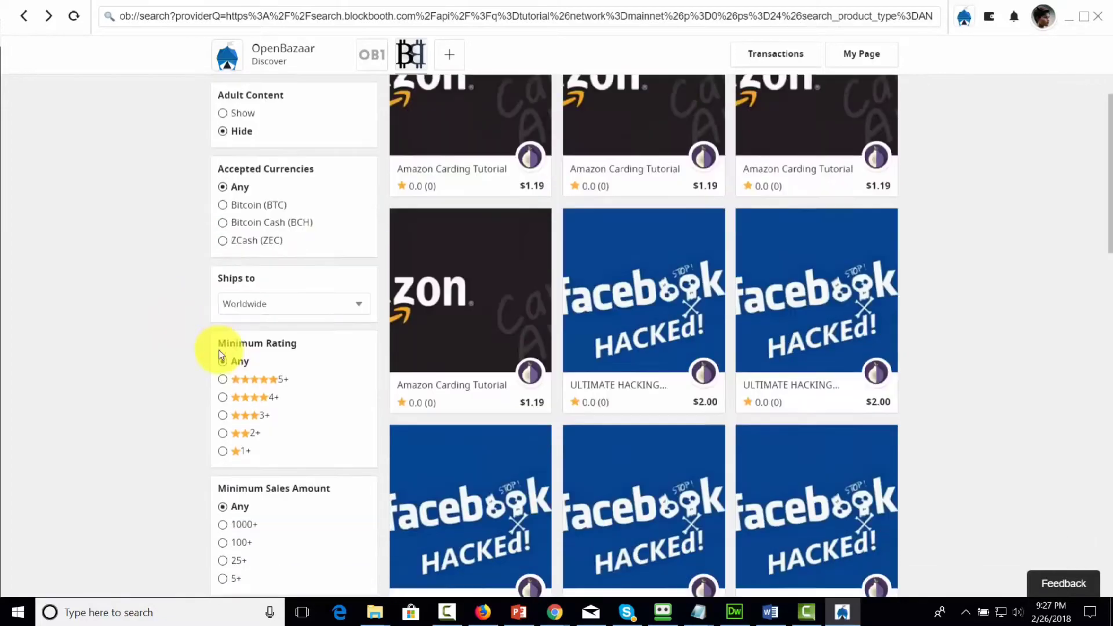
scroll(264, 381, "up", 3)
scroll(263, 381, "up", 3)
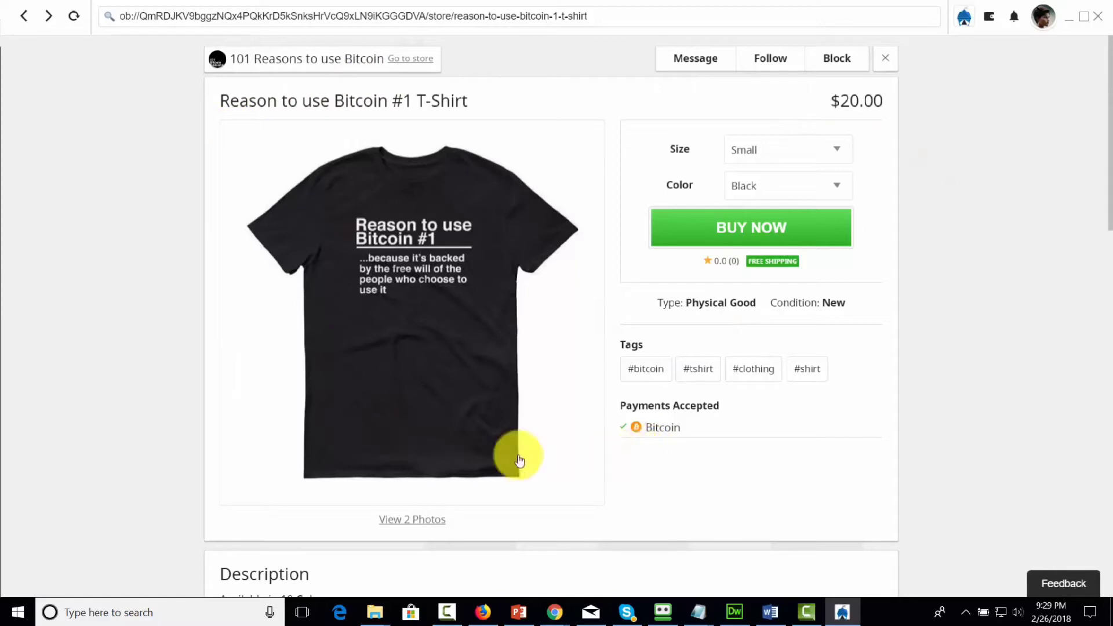
Start checkout for the Reason to use Bitcoin #1 T-Shirt in OpenBazaar
left_click(750, 229)
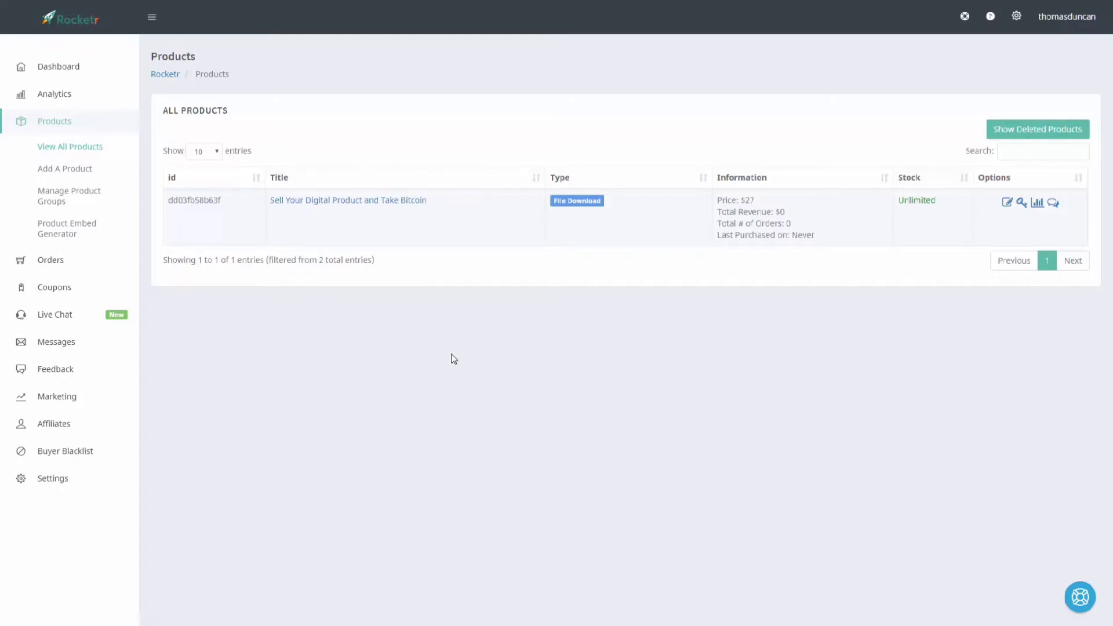
Generate embed code for Sell Your Digital Product and Take Bitcoin with button text 'Download Now'
left_click(73, 228)
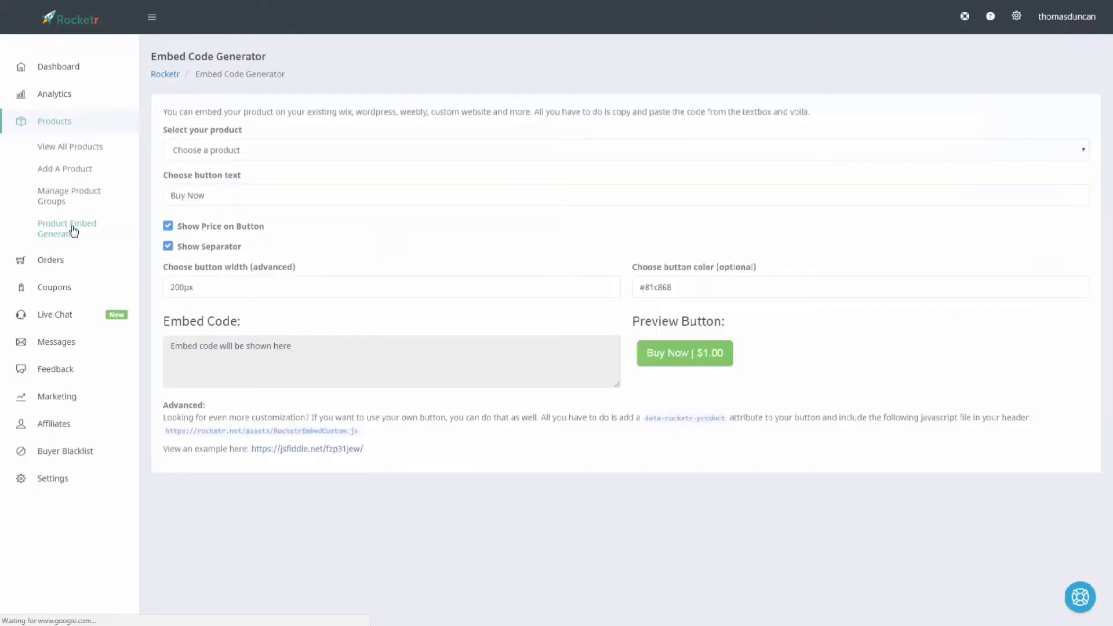
left_click(736, 156)
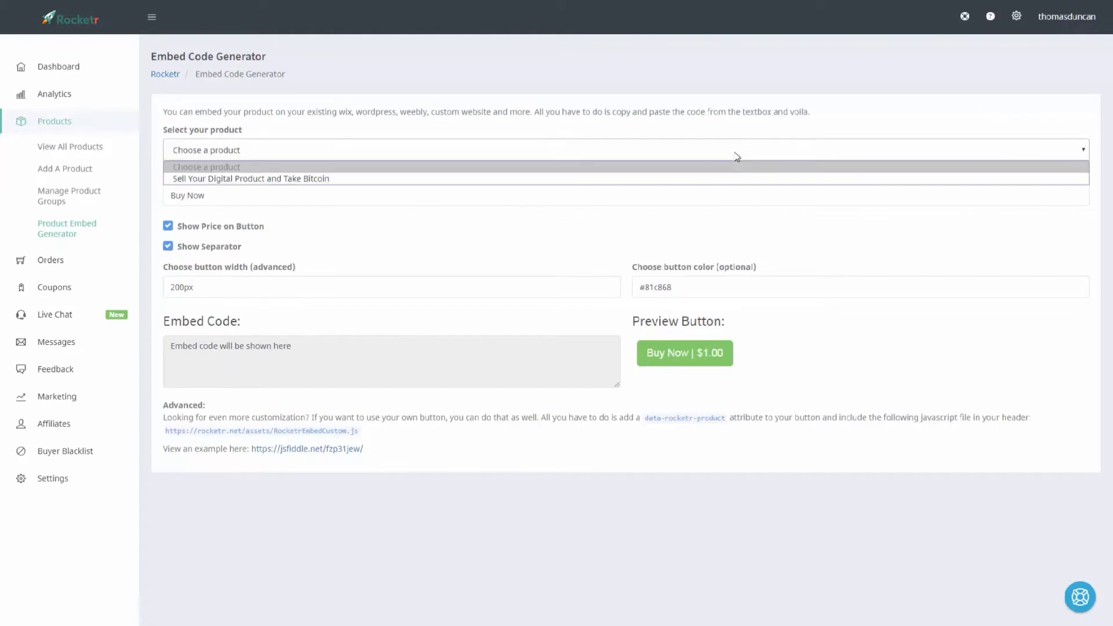
left_click(499, 179)
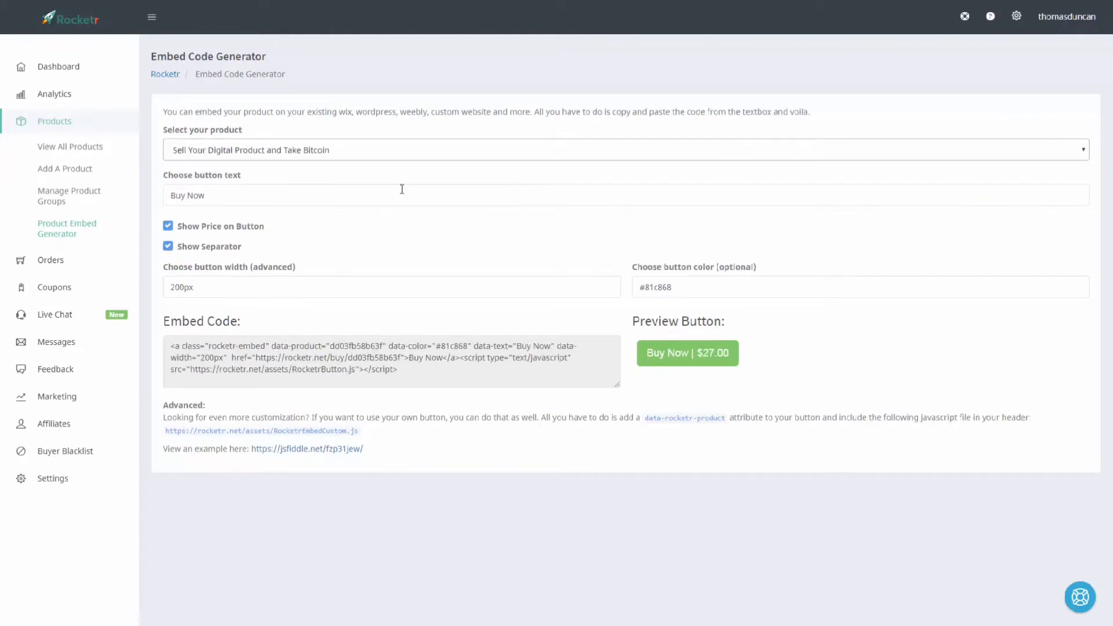
triple_click(218, 195)
type("Download Now")
Style the buy button with 600px width and colour #a7b03f
left_click(679, 288)
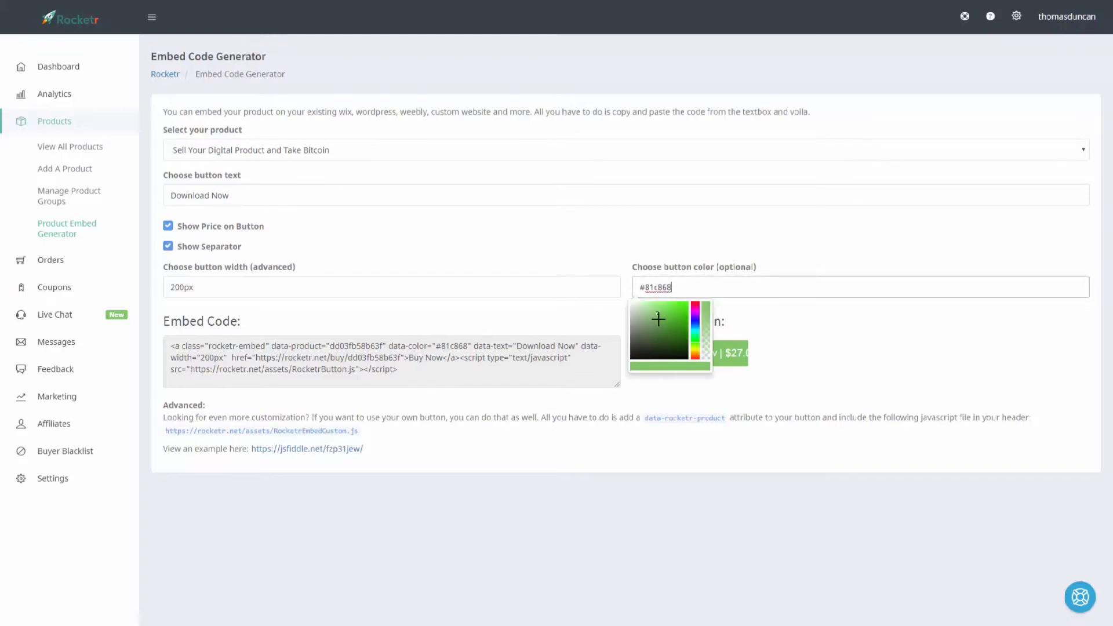
left_click(644, 293)
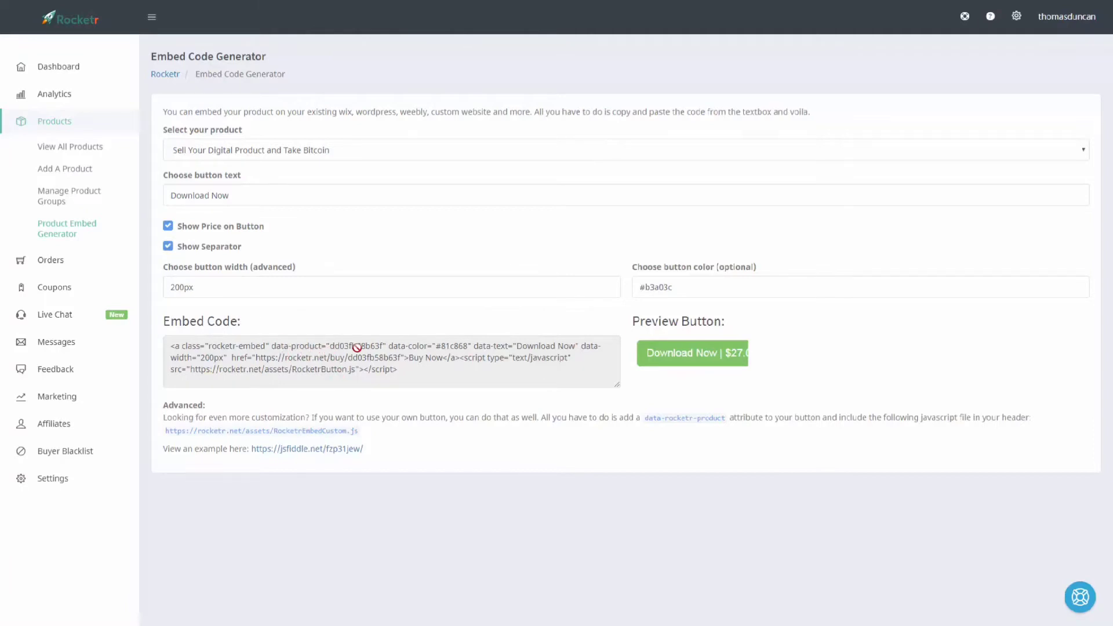
left_click(174, 287)
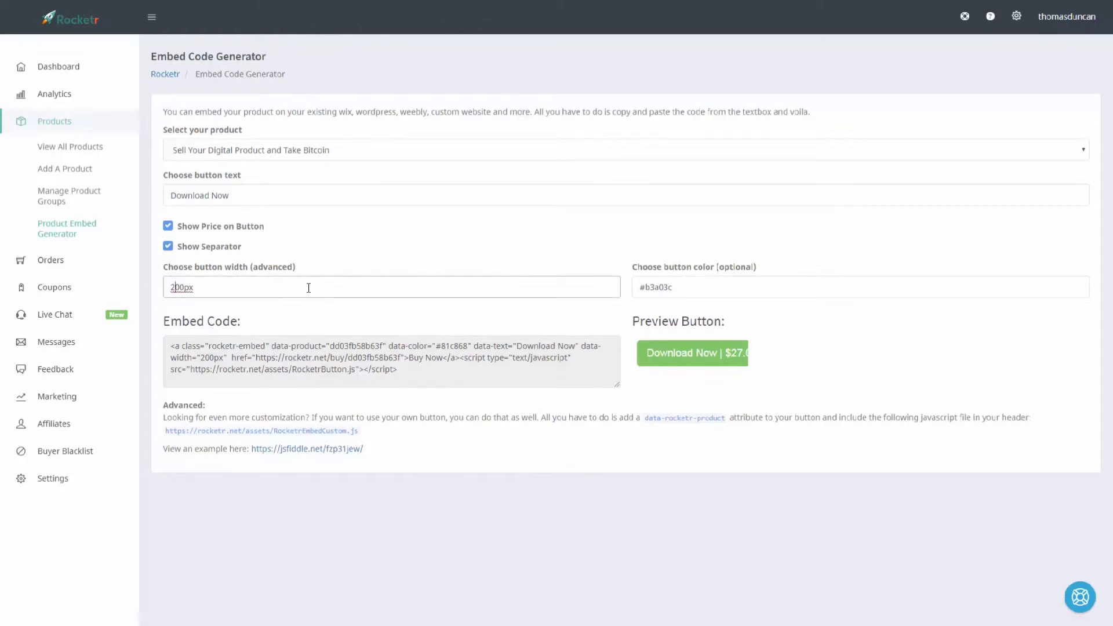
key("BackSpace")
type("5")
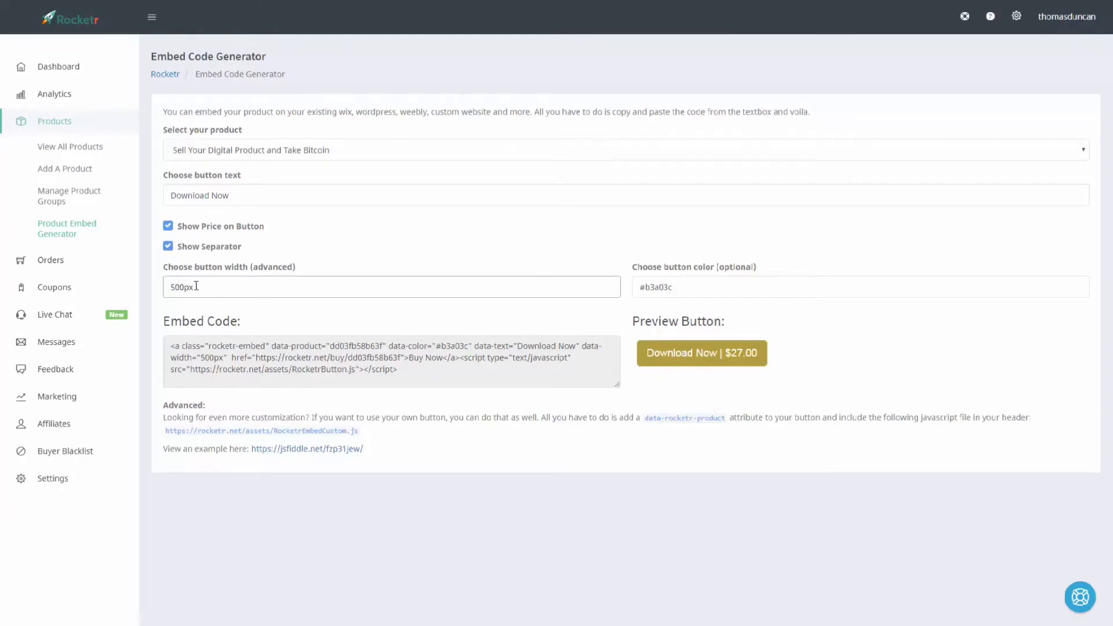
key("BackSpace")
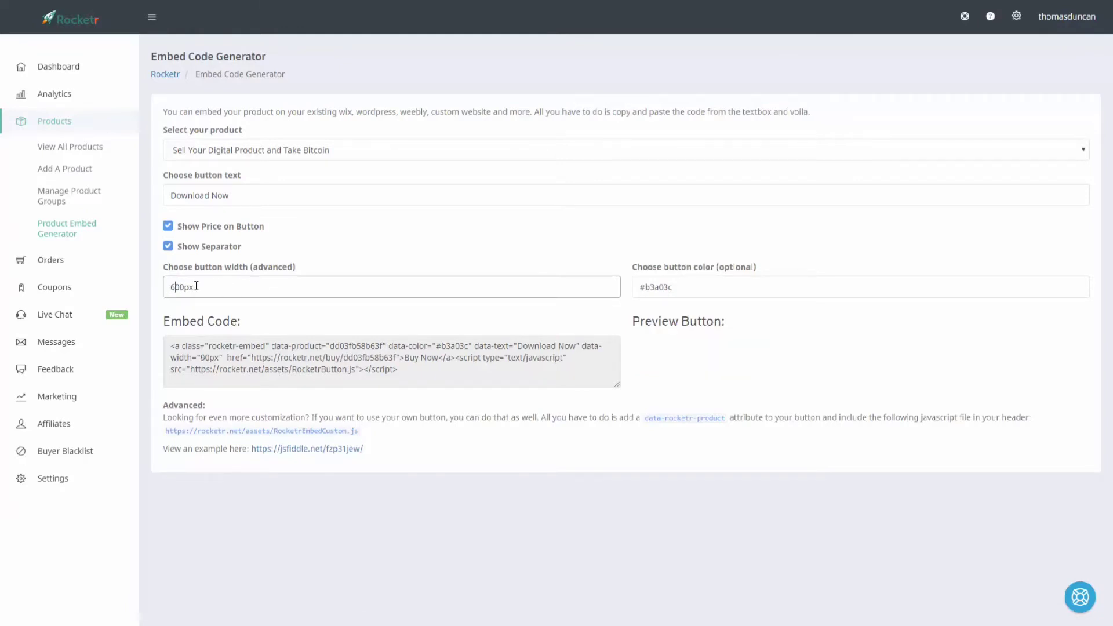
type("6")
left_click_drag(638, 318, 763, 310)
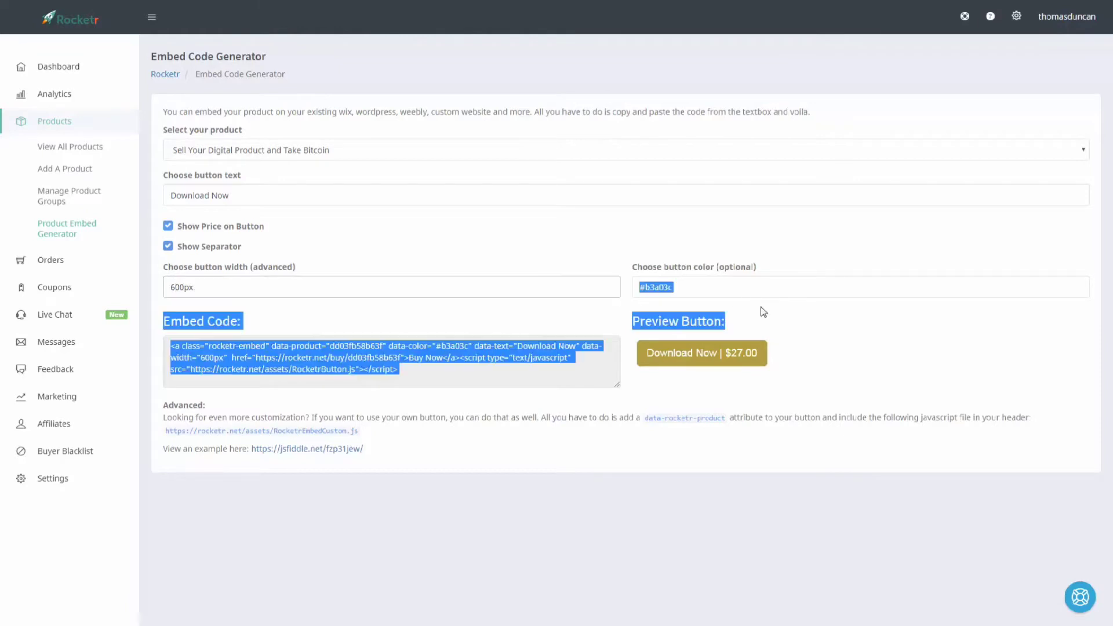
left_click(541, 360)
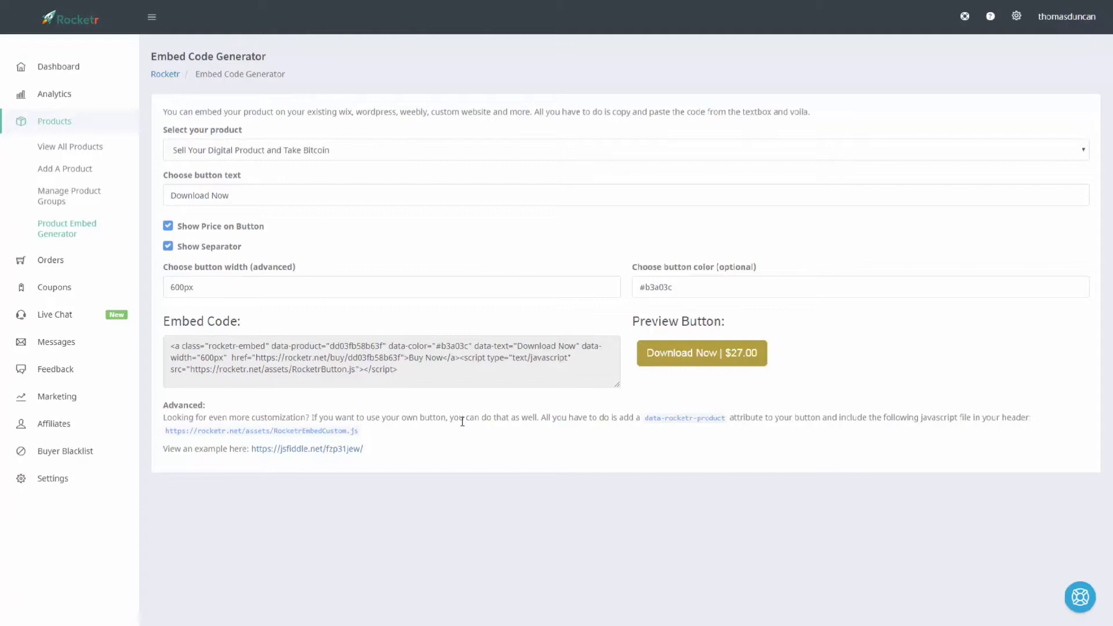
left_click(716, 509)
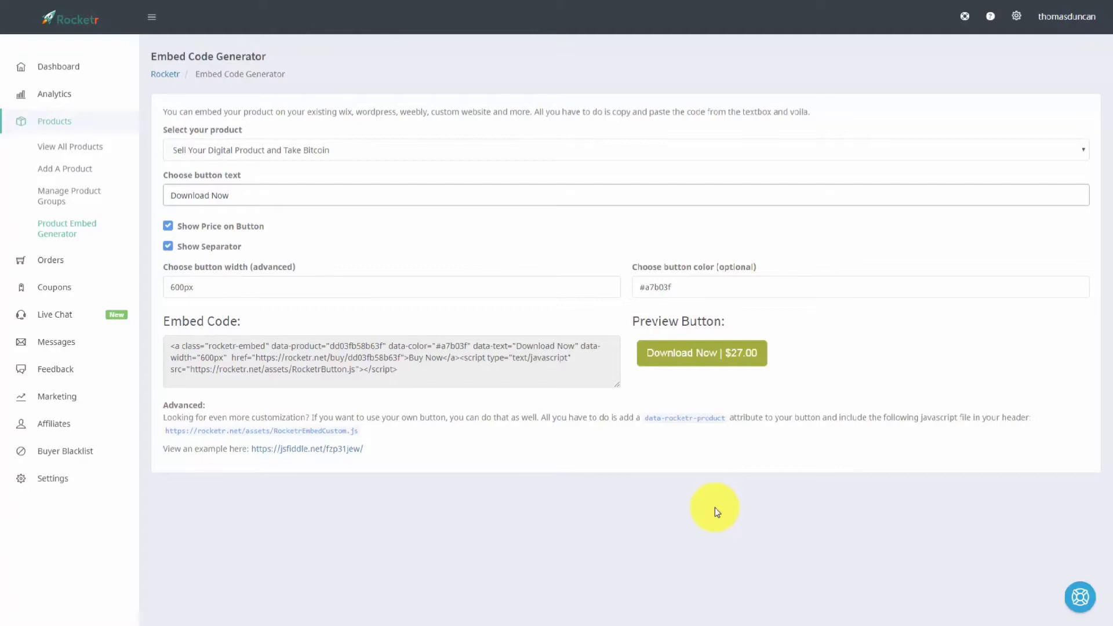
Select and copy the generated embed code
left_click(169, 346)
left_click_drag(169, 346, 403, 367)
right_click(329, 357)
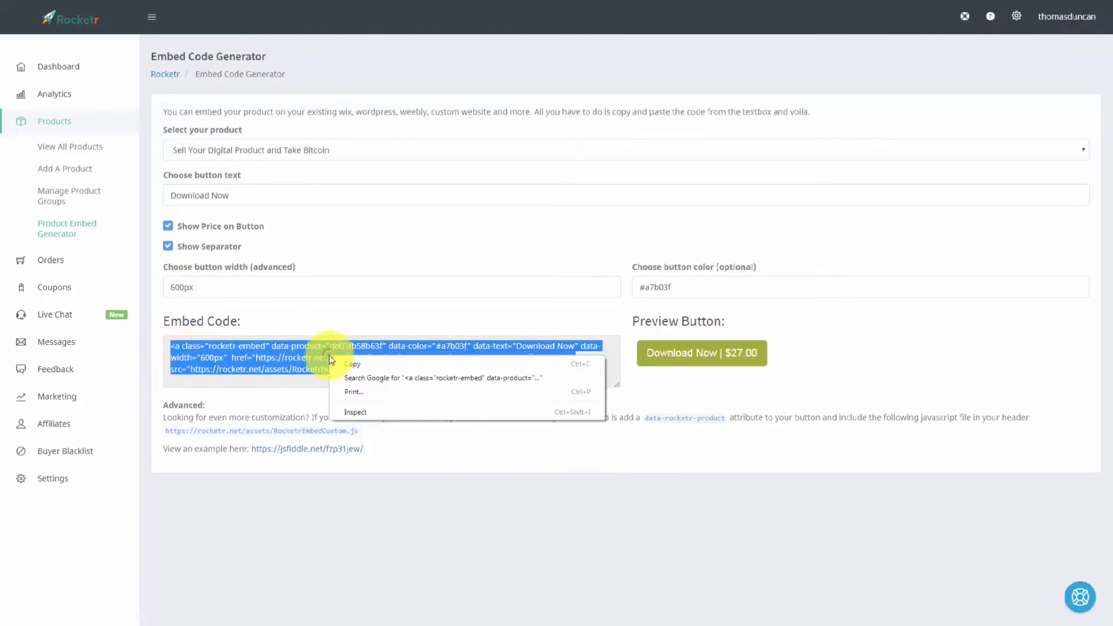
left_click(346, 364)
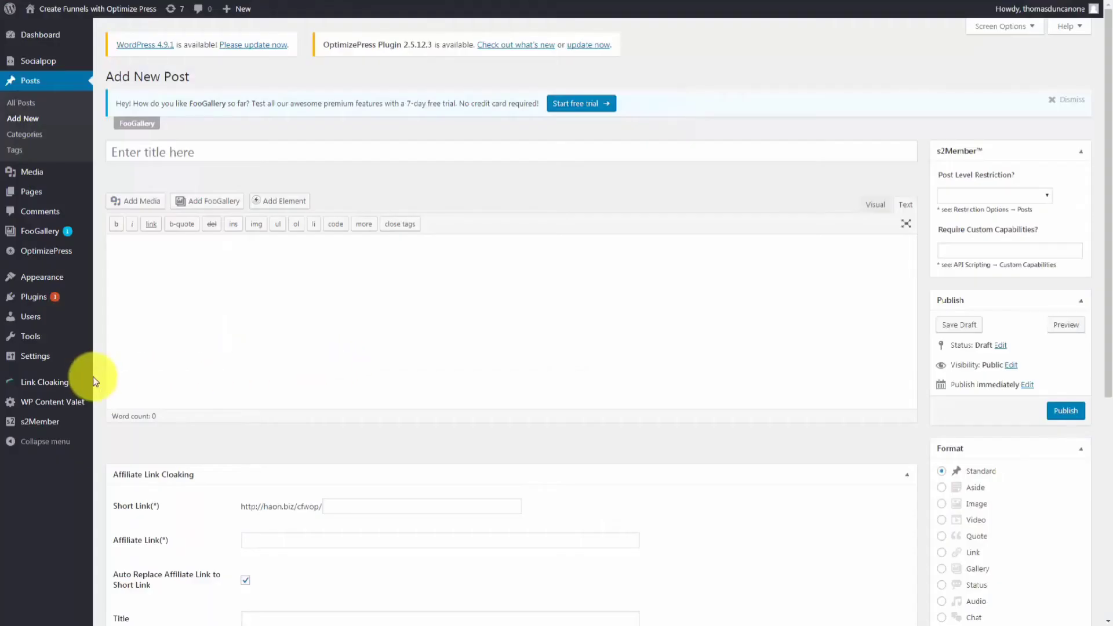
Paste the Rocketr embed code into the new post's HTML body, wrapped in center tags
mouse_move(88, 379)
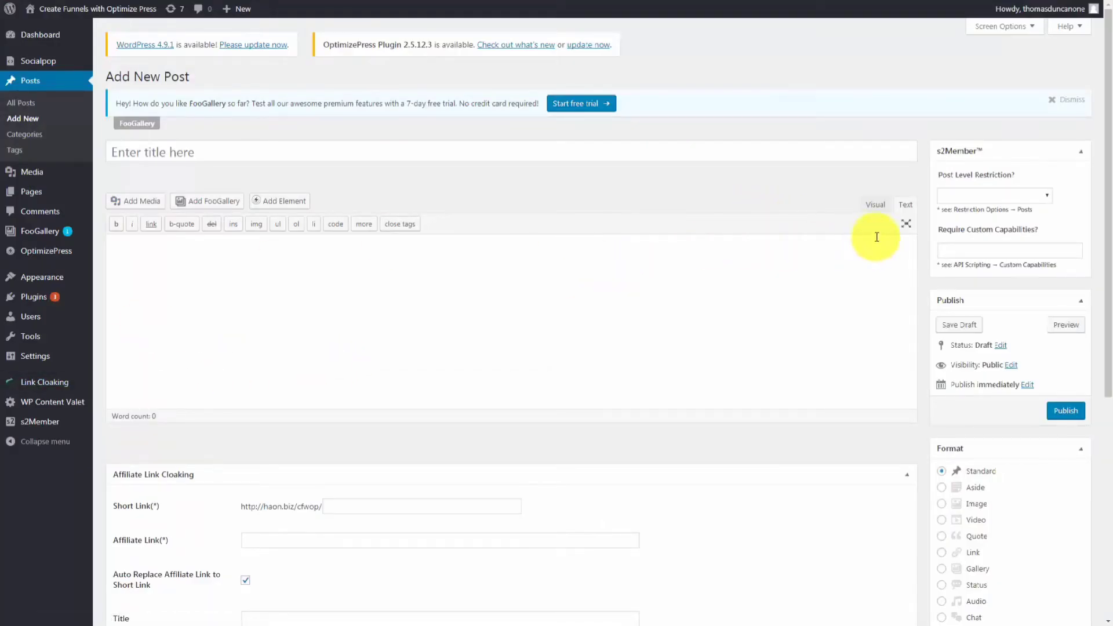
left_click(871, 203)
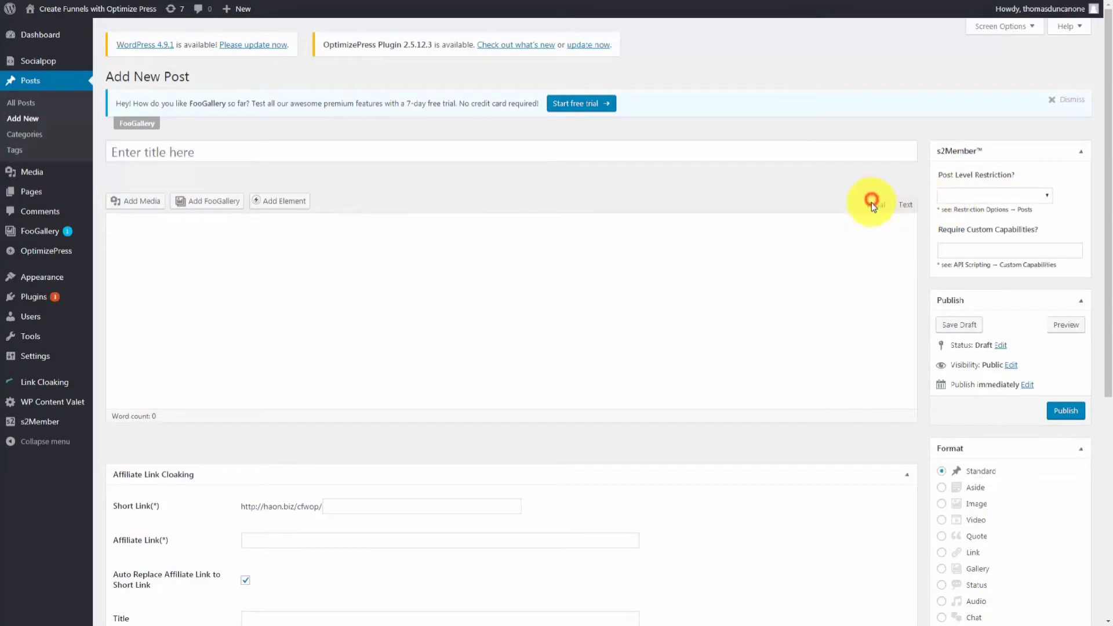
left_click(904, 204)
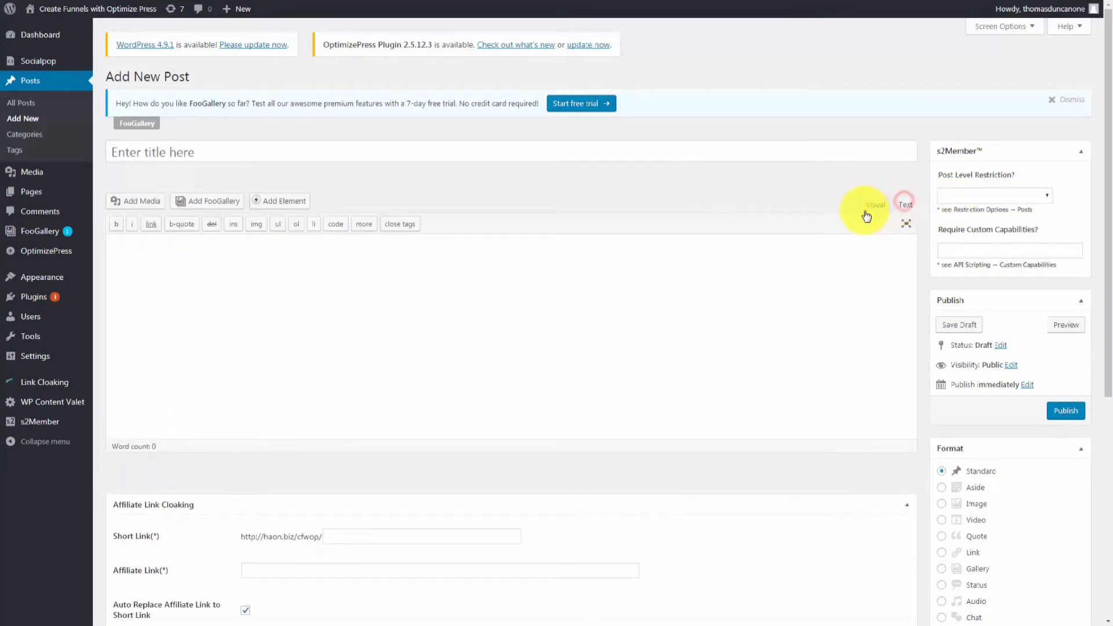
left_click(341, 252)
key("ctrl+v")
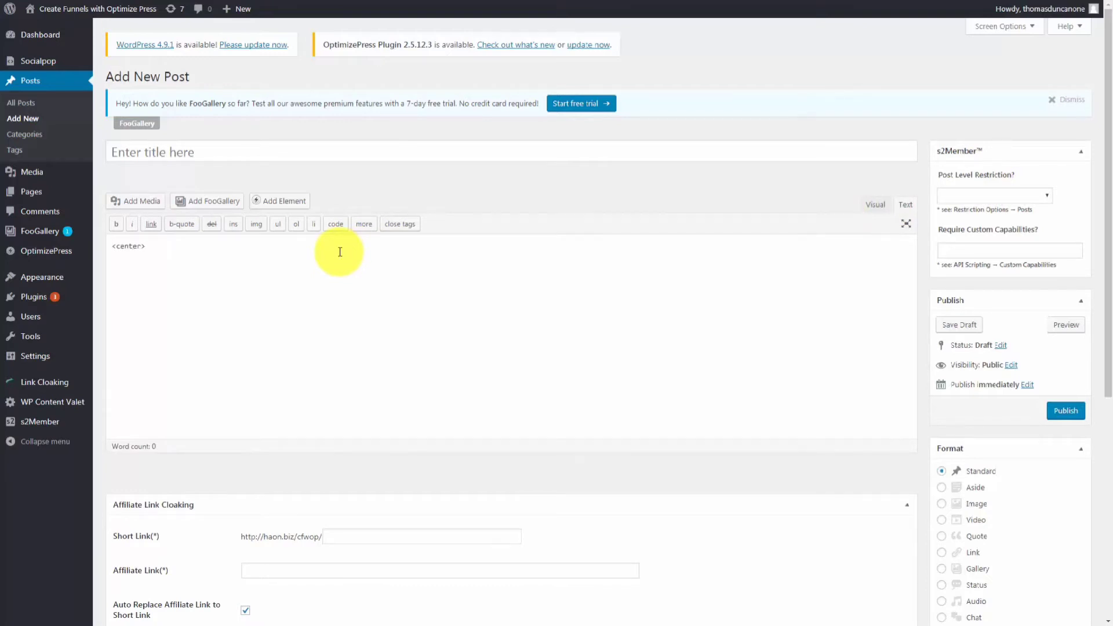
key("ctrl+v")
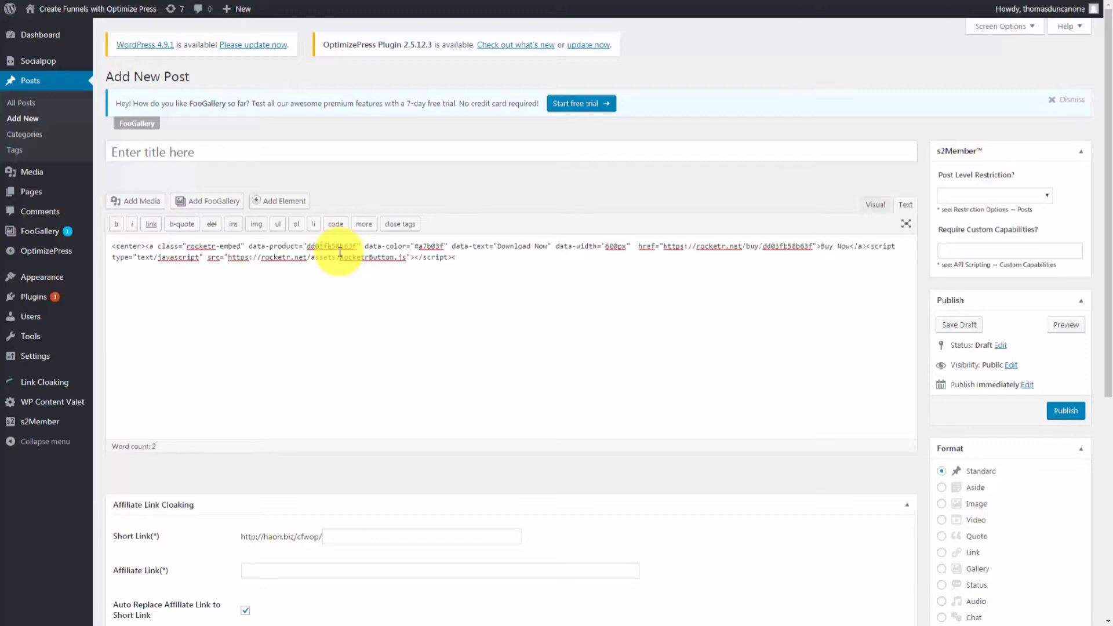
type("</center>")
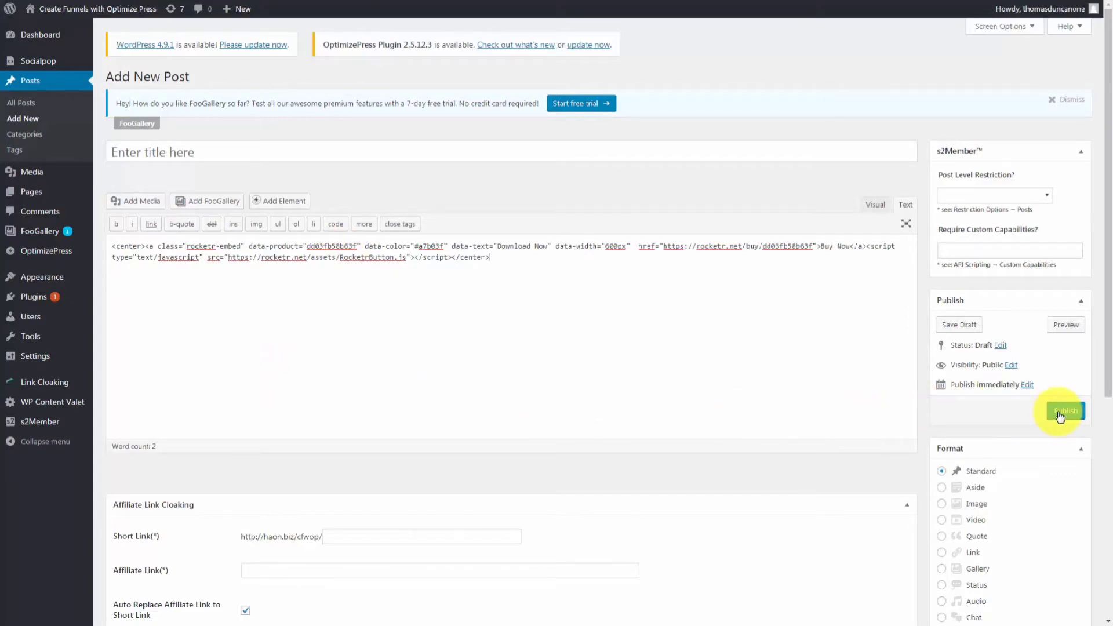
Publish the post and confirm its Download Now button opens the checkout popup
left_click(442, 340)
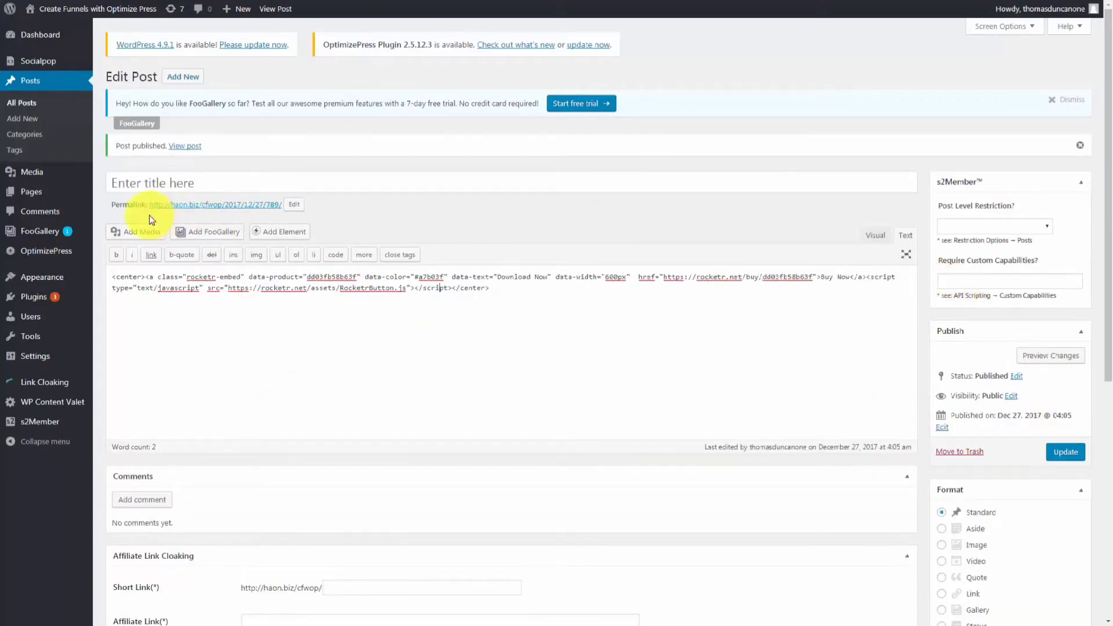
left_click(180, 149)
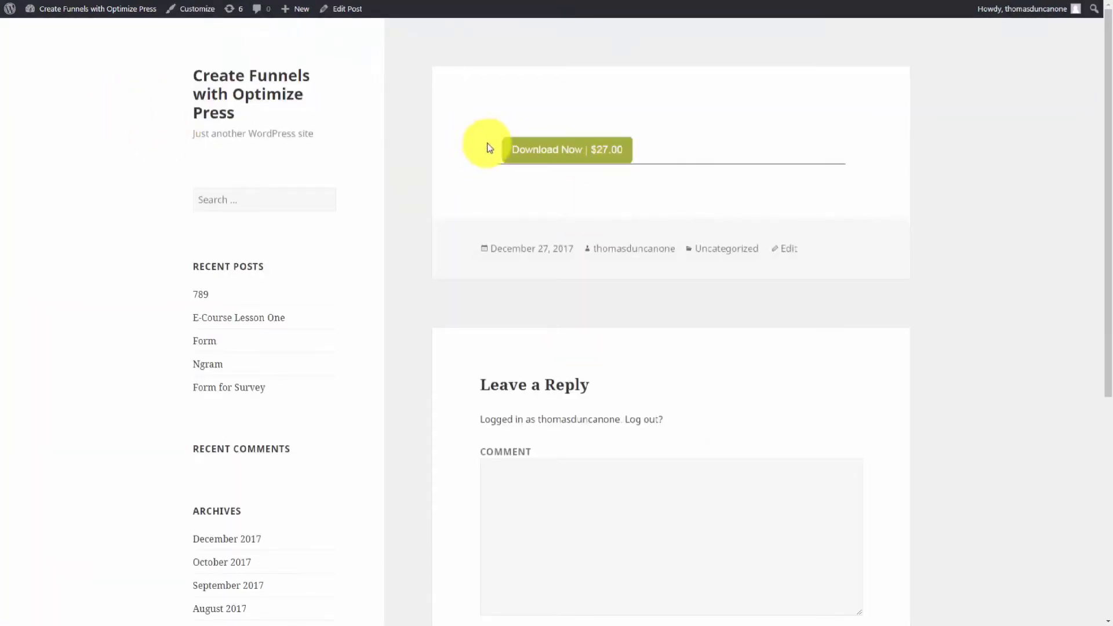
left_click(547, 152)
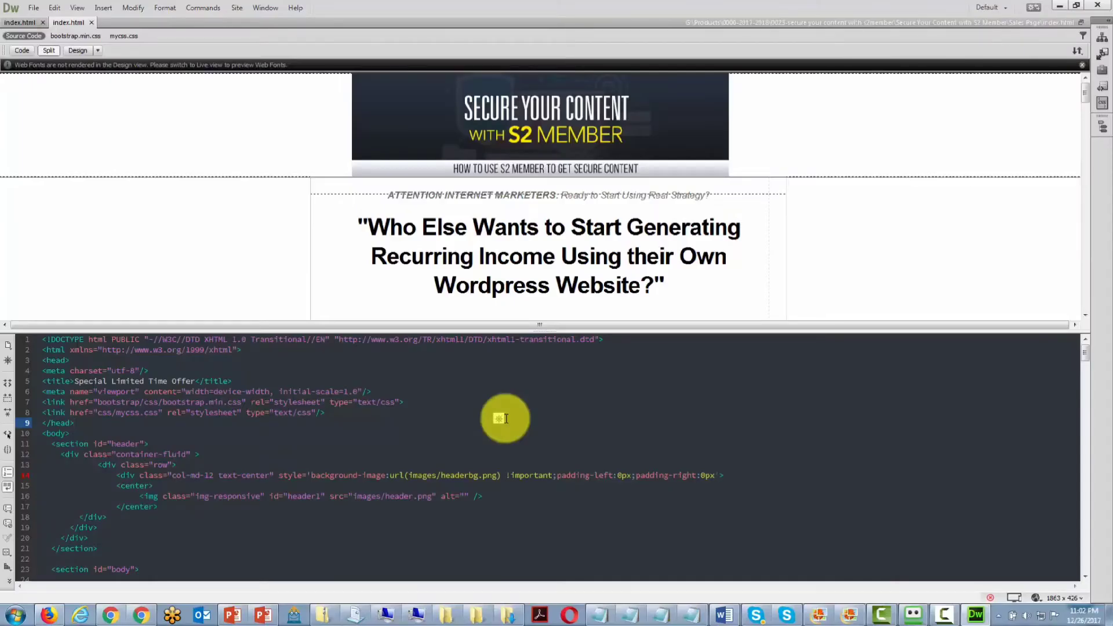
Replace the ADD TO CART image tag on line 261 with the Rocketr embed code and refresh the preview
left_click(521, 230)
scroll(519, 234, "down", 3)
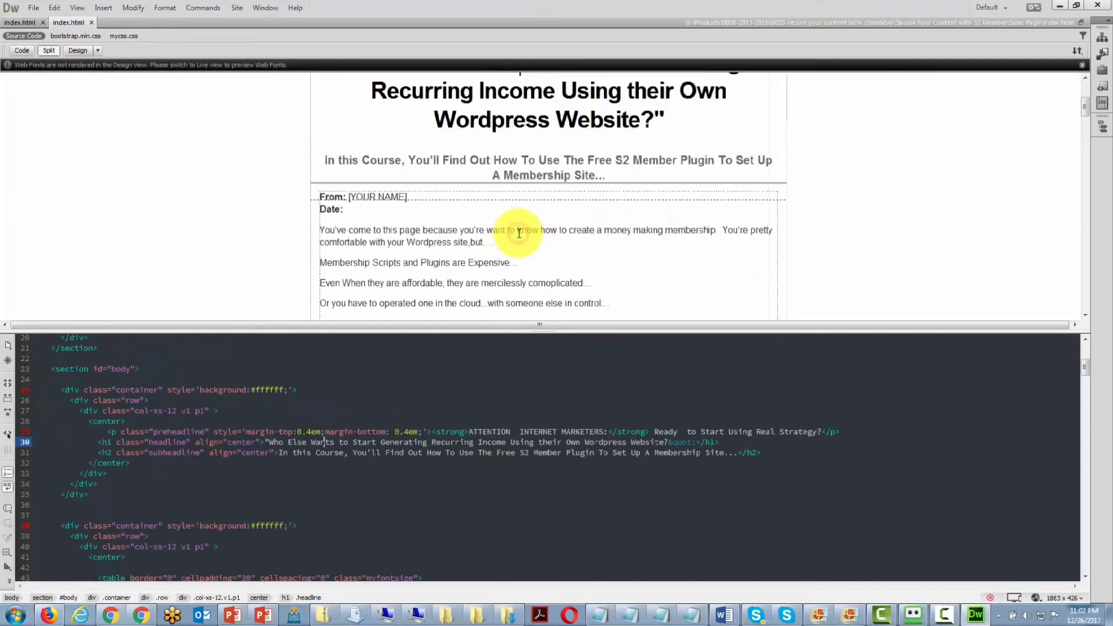
scroll(519, 234, "down", 3)
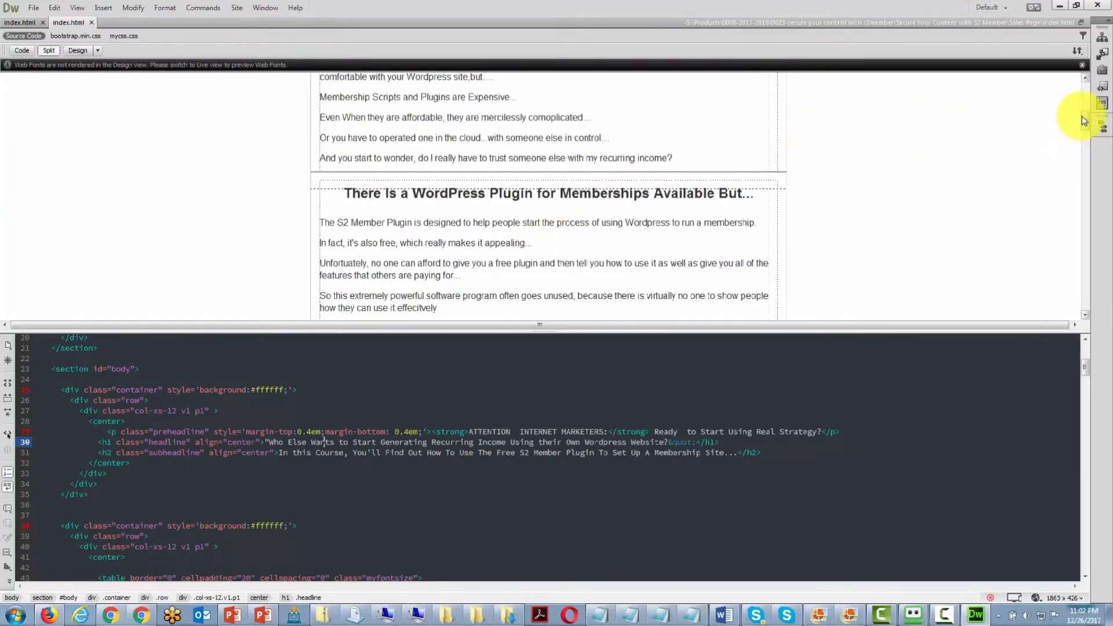
left_click_drag(1081, 119, 1086, 288)
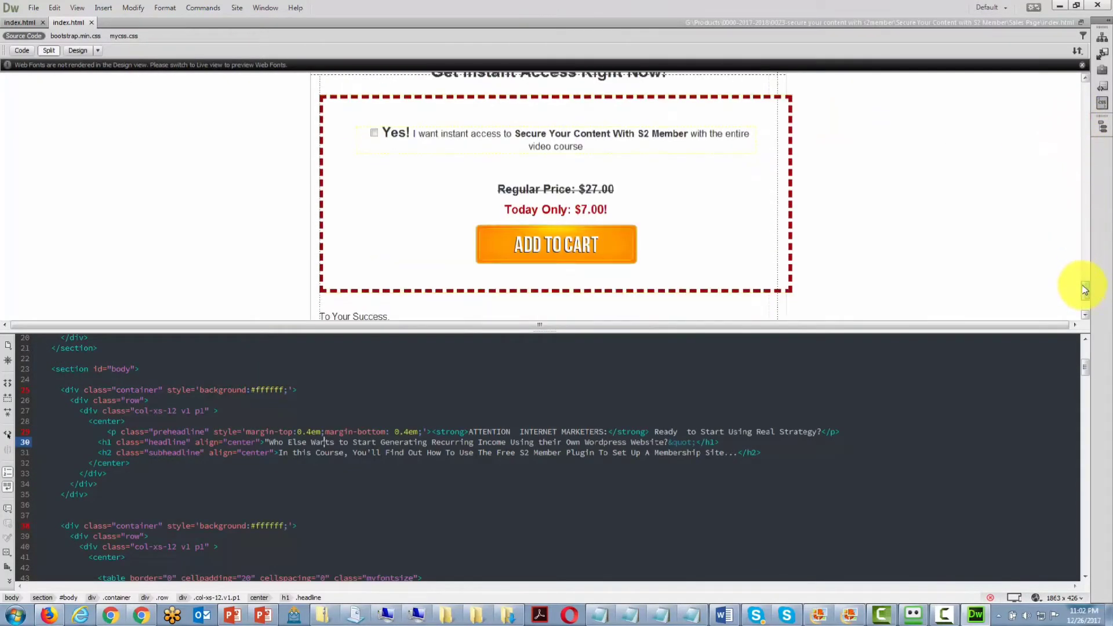
left_click(539, 248)
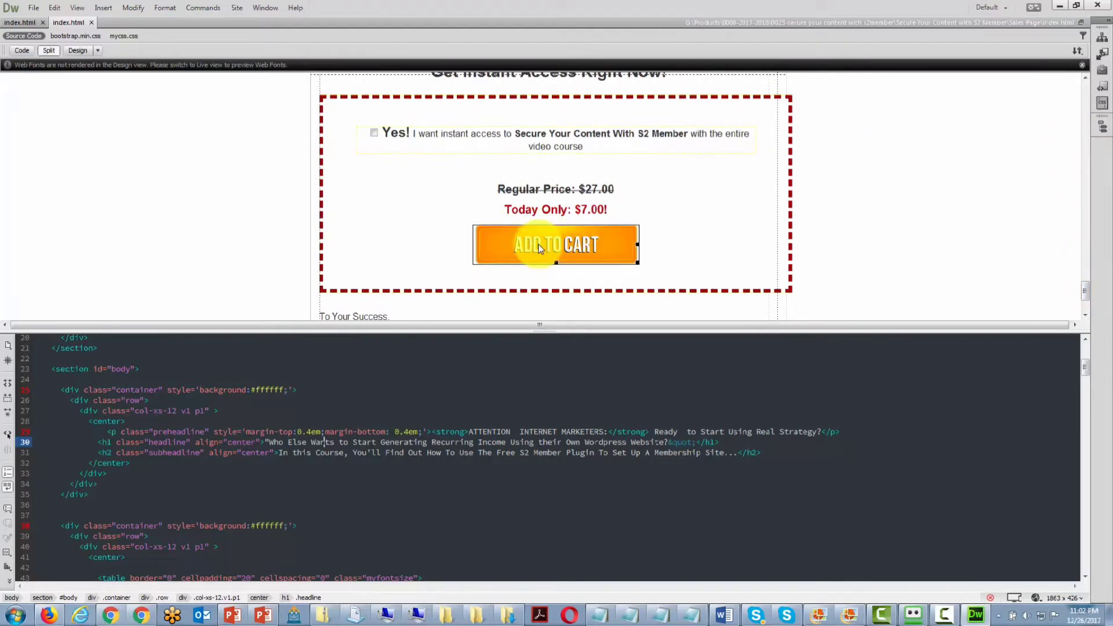
left_click(539, 248)
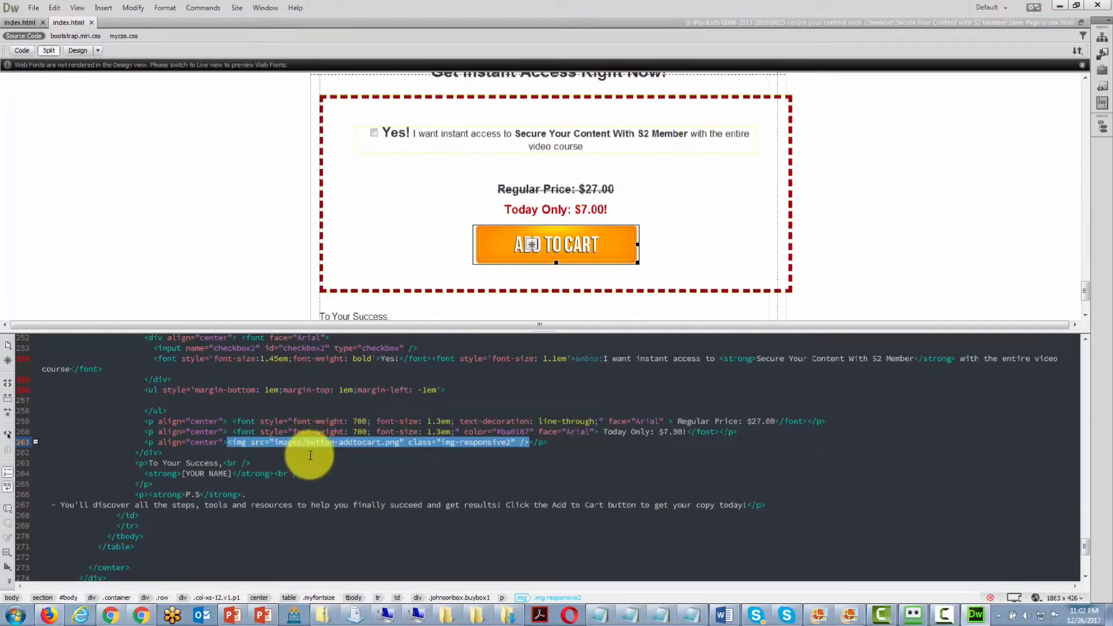
left_click(245, 451)
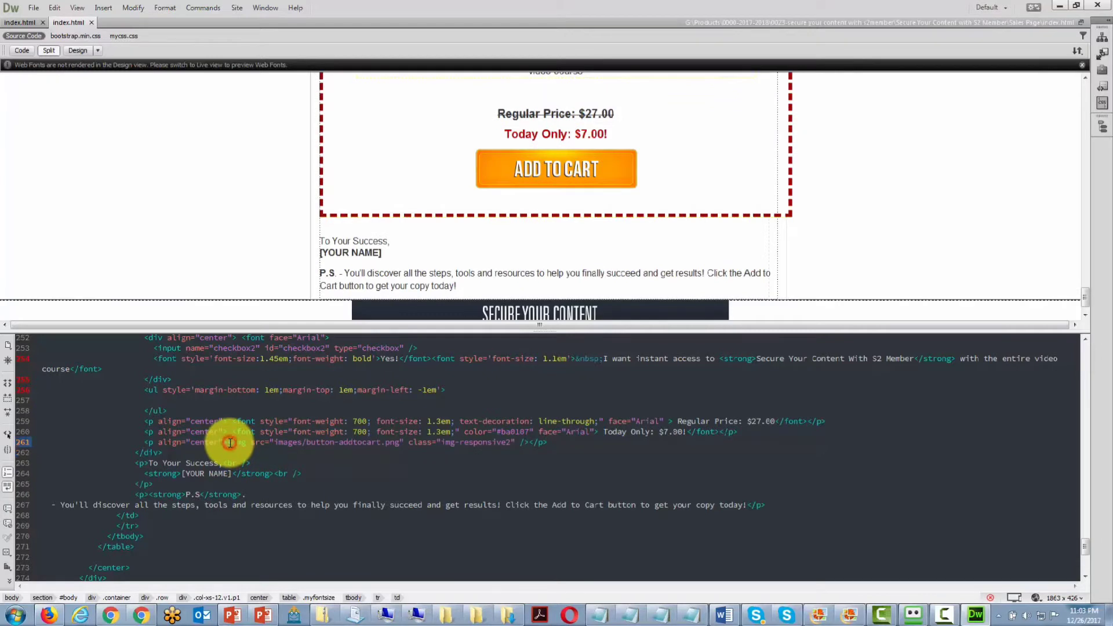
left_click_drag(228, 442, 529, 442)
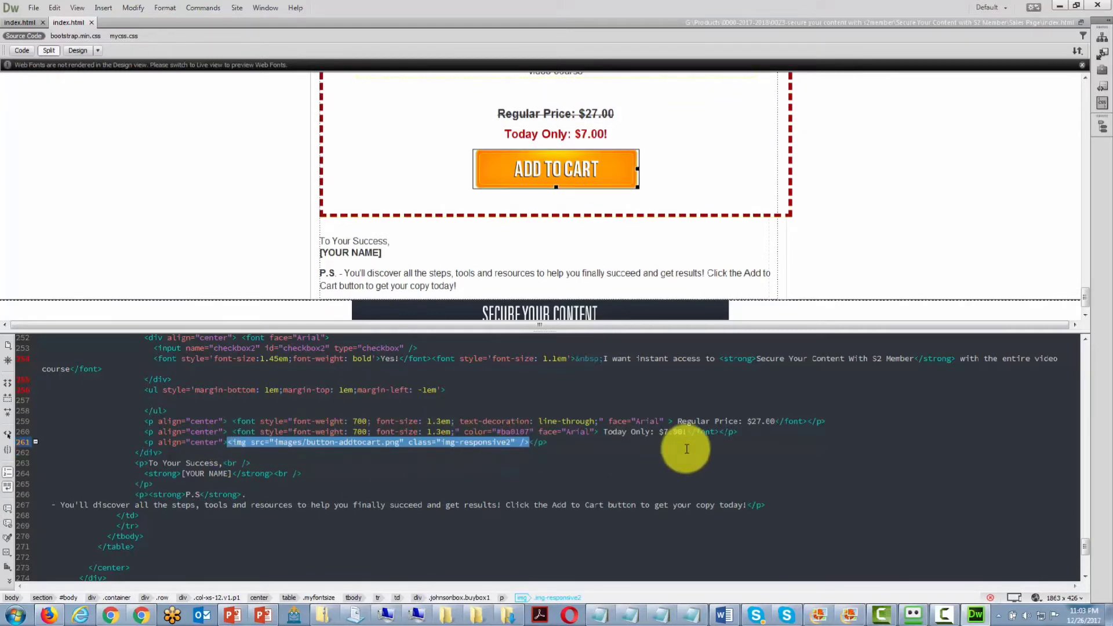
type("<a class=\"rocketr-embed\" data-product=\"dd03fb58b63f\" data-color=\"#a7b03f\" data-text=\"Download Now\" data-width=\"600px\"  href=\"https://rocketr.net/buy/dd03fb58b63f\">Buy Now</a><script type=\"text/javascript\" src=\"https://rocketr.net/assets/RocketrButton.js\"></script>")
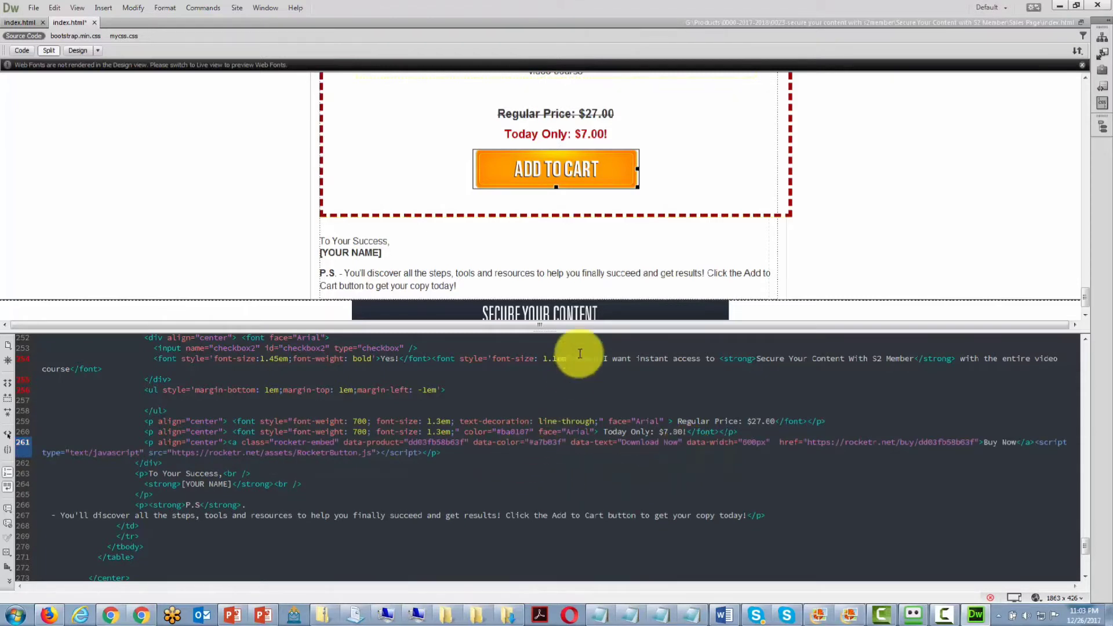
left_click(657, 162)
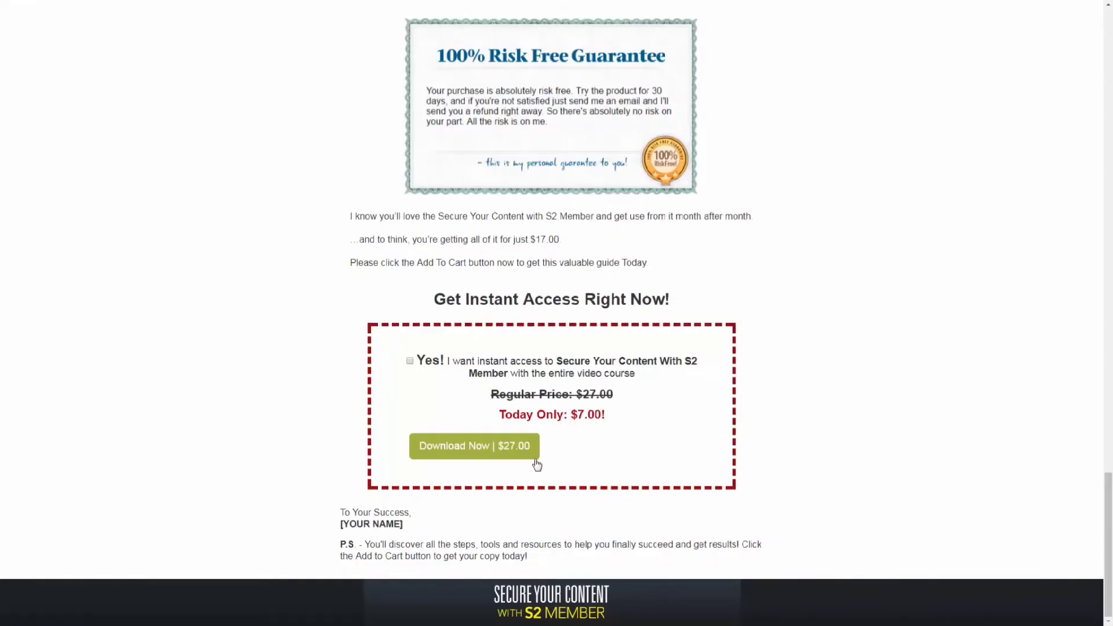
Open the Download Now | $27.00 checkout popup and start Buy Now to reveal payment options
left_click(470, 449)
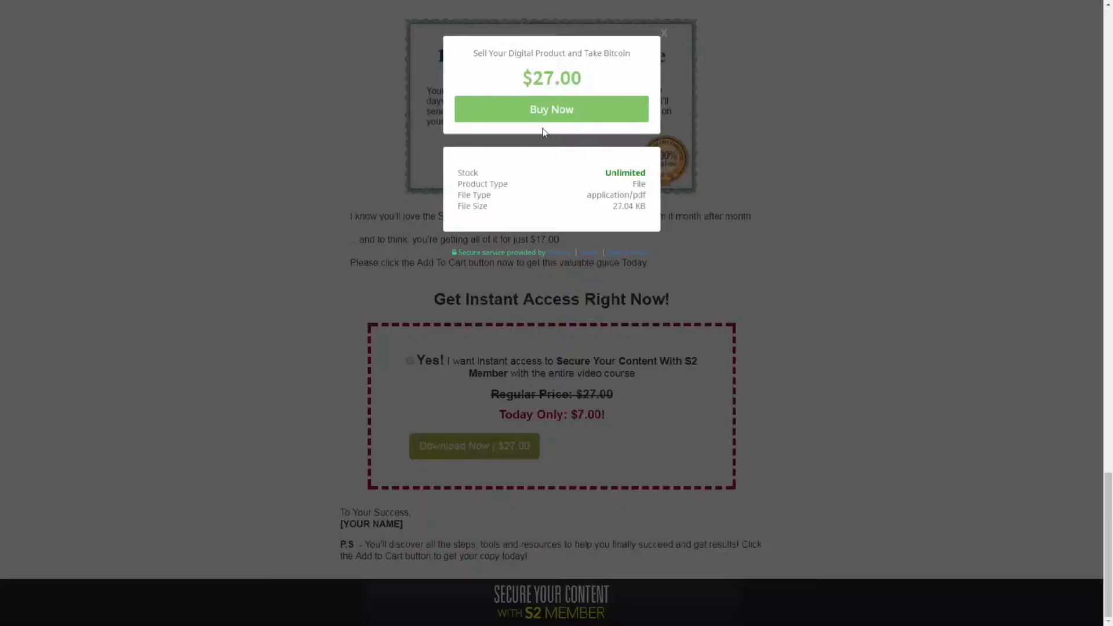
left_click(552, 113)
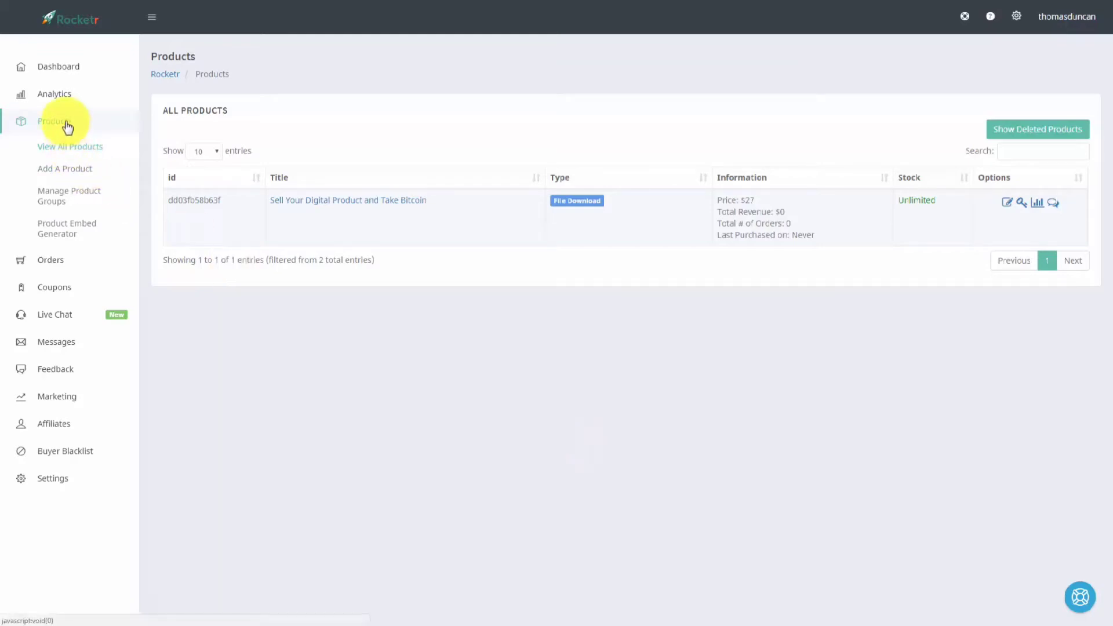
Copy the buy link address of the Sell Your Digital Product and Take Bitcoin product
left_click(65, 148)
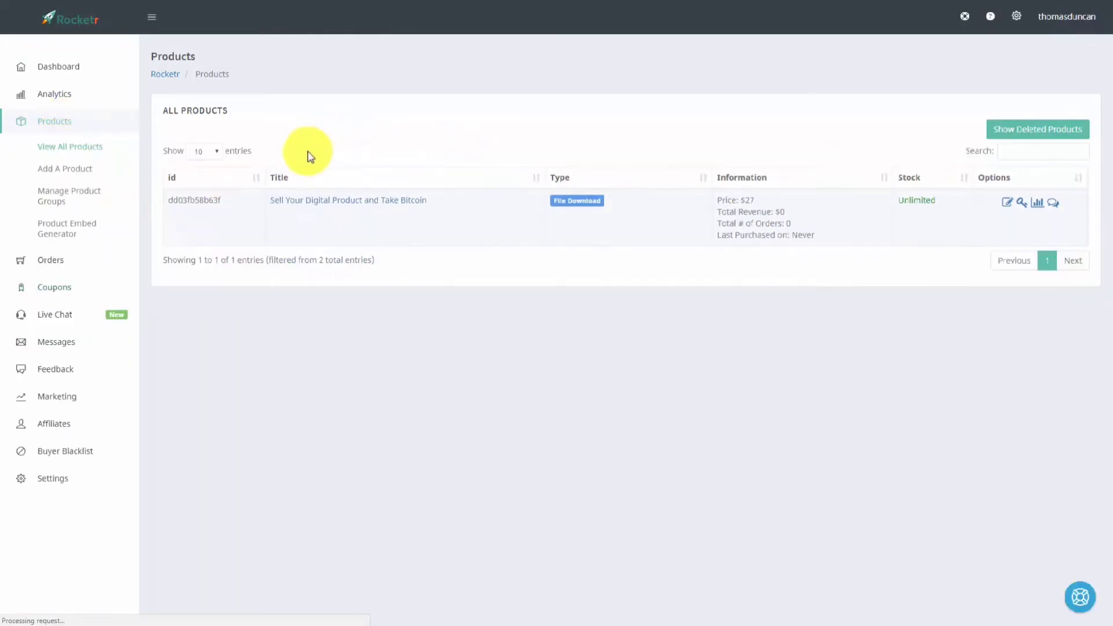
right_click(323, 204)
right_click(357, 205)
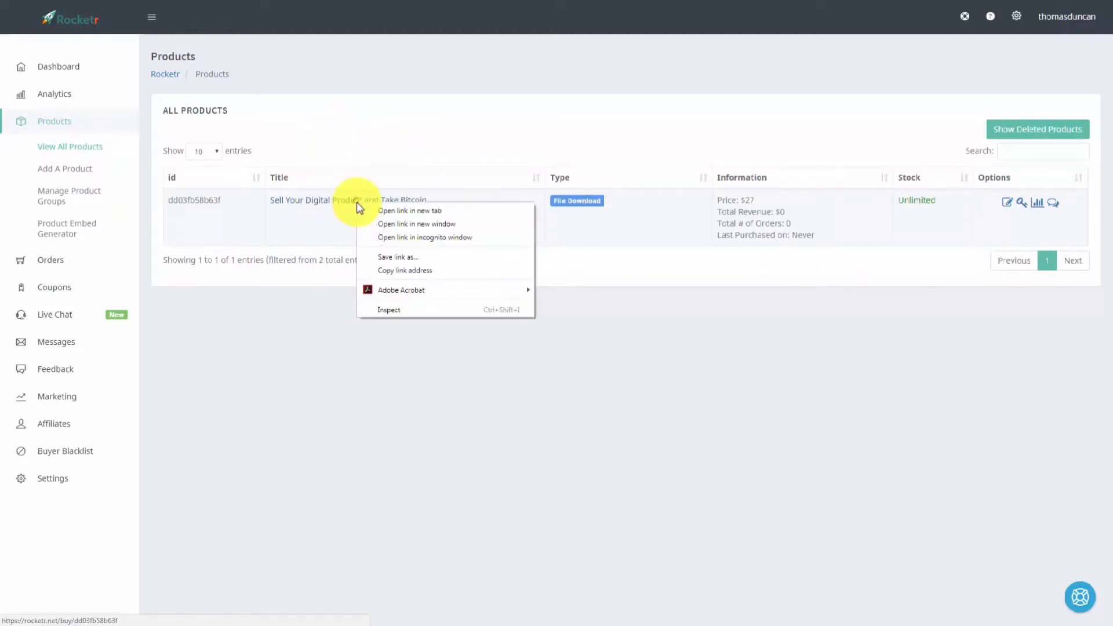
left_click(392, 270)
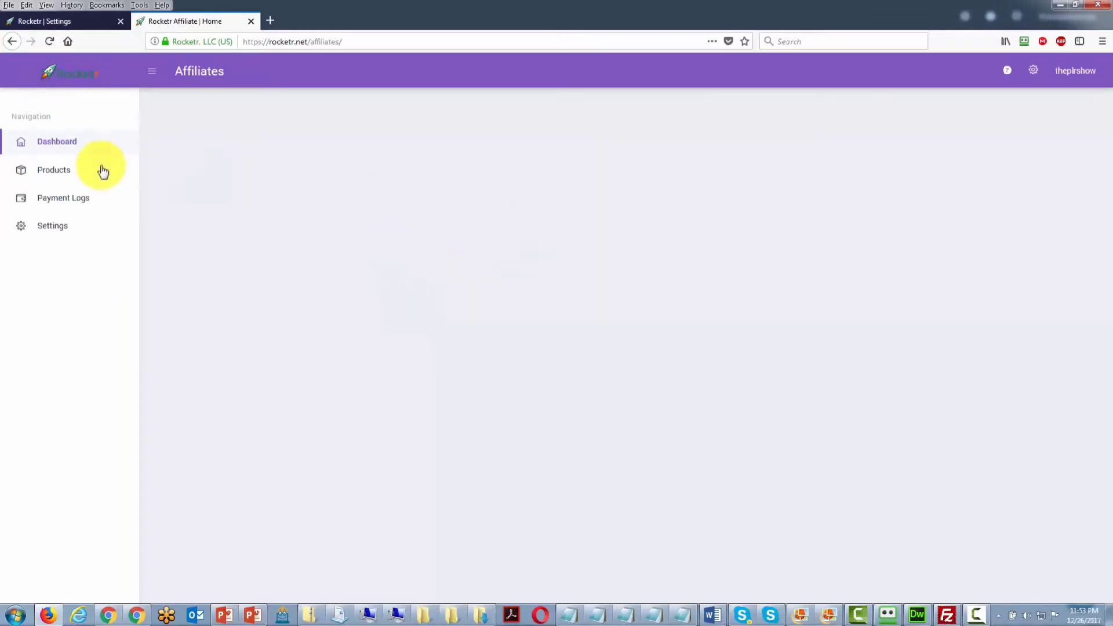
Paste the product link into Affiliates Product ID and register as an affiliate
left_click(61, 177)
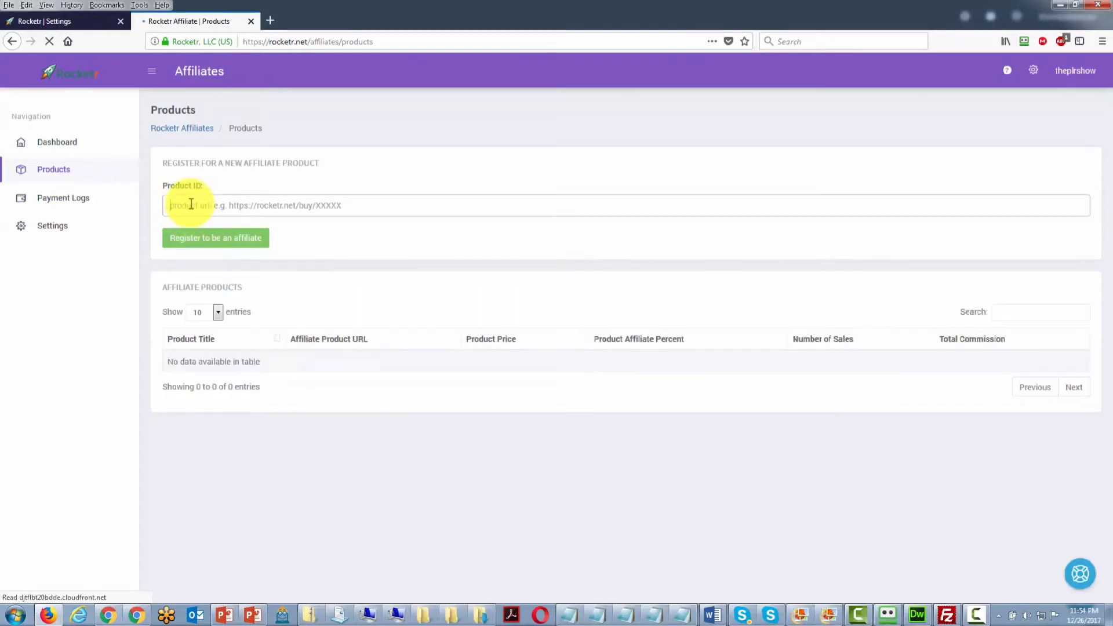
right_click(191, 205)
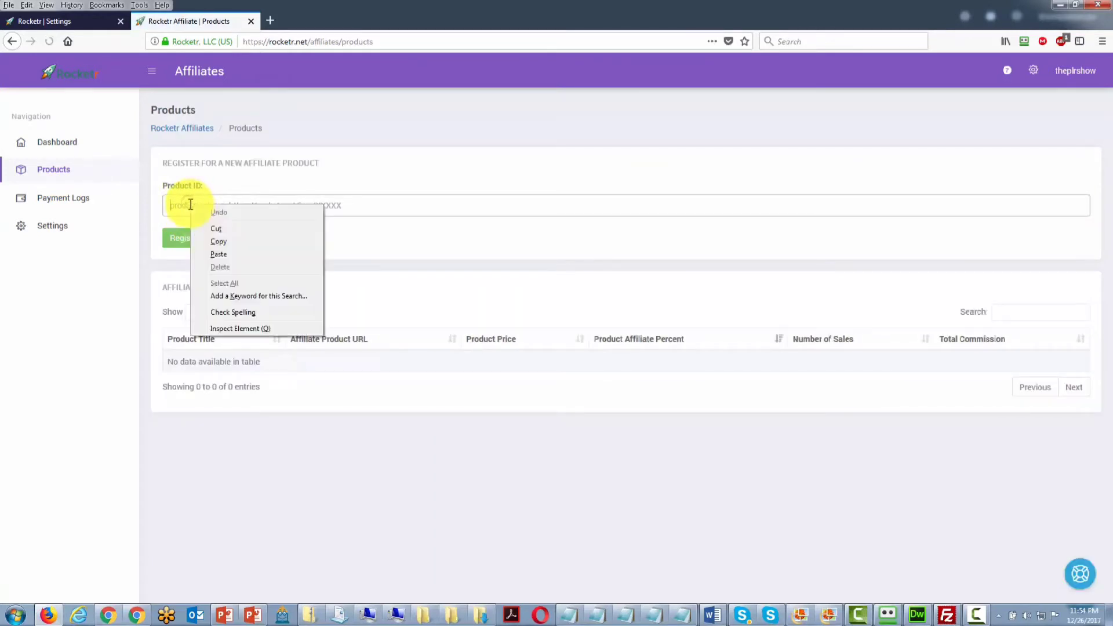
left_click(218, 254)
left_click(95, 169)
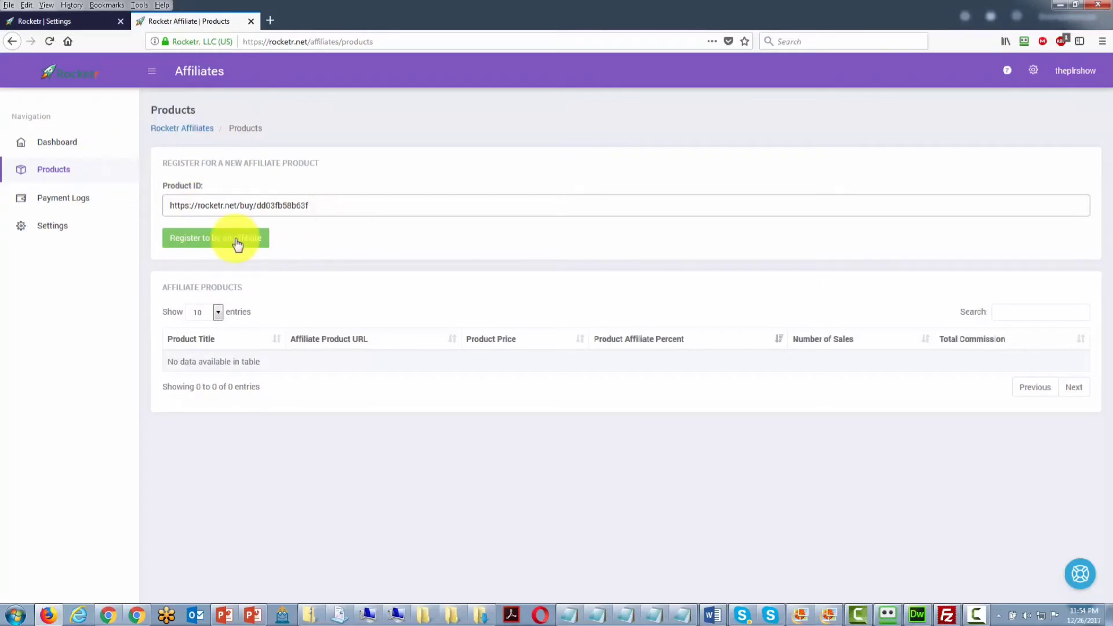
left_click(212, 243)
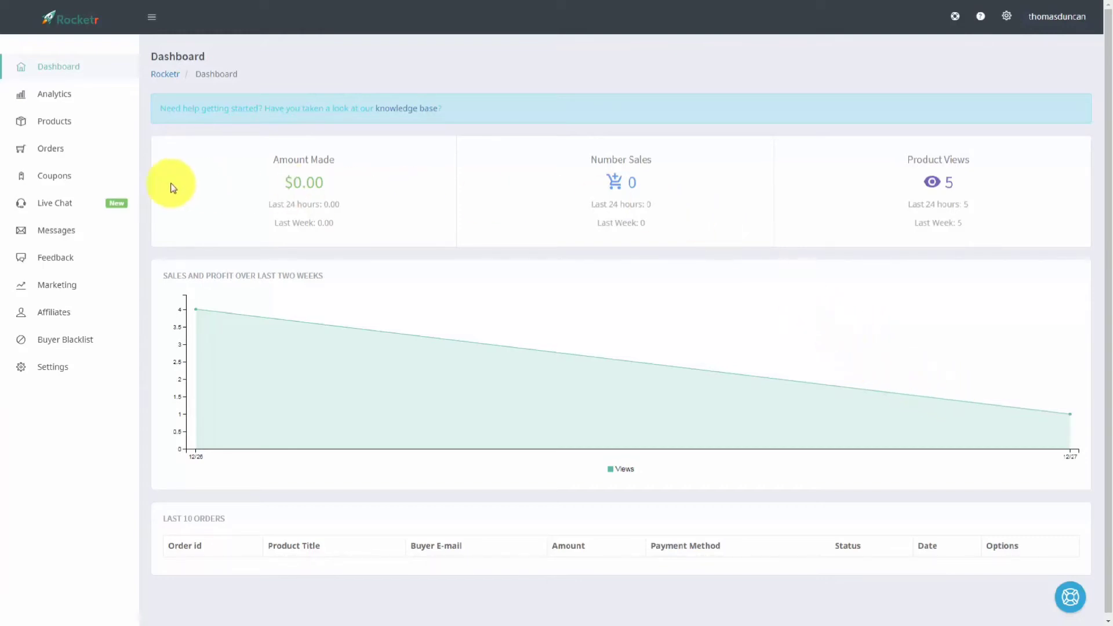
Start a new coupon limited to the Bitcoin digital product and Bitcoin payments only
left_click(56, 177)
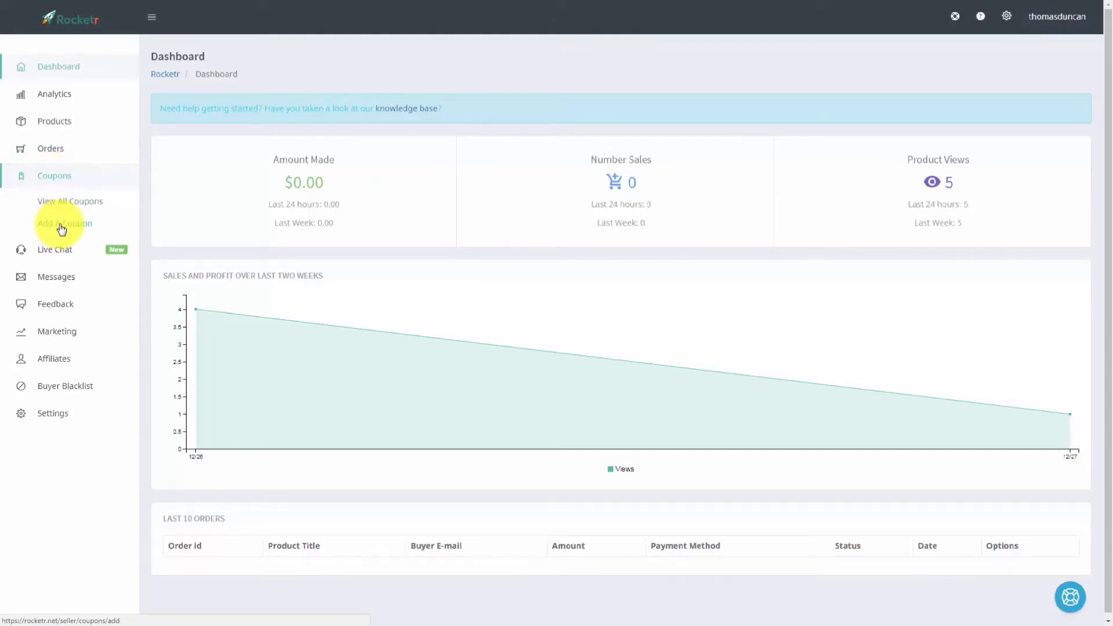
left_click(61, 228)
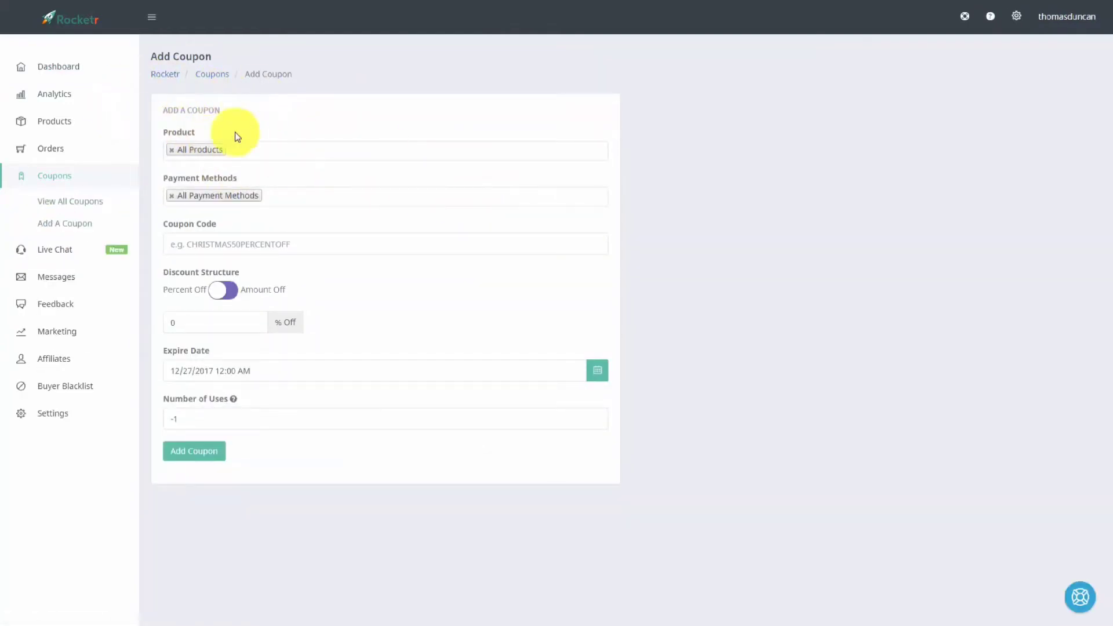
left_click(172, 150)
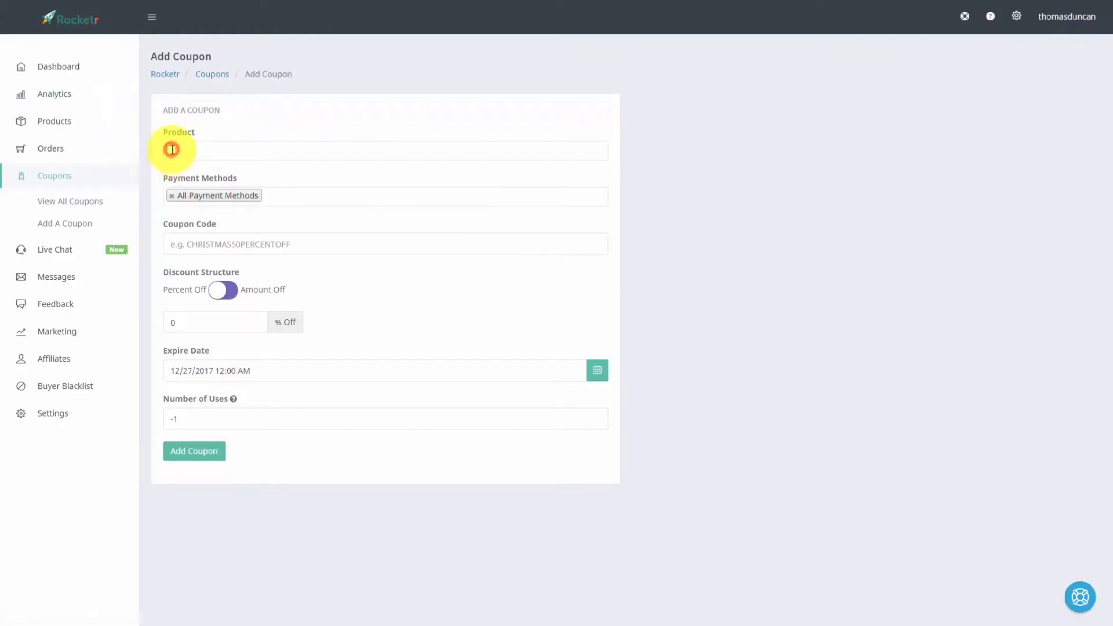
left_click(234, 153)
type("bi")
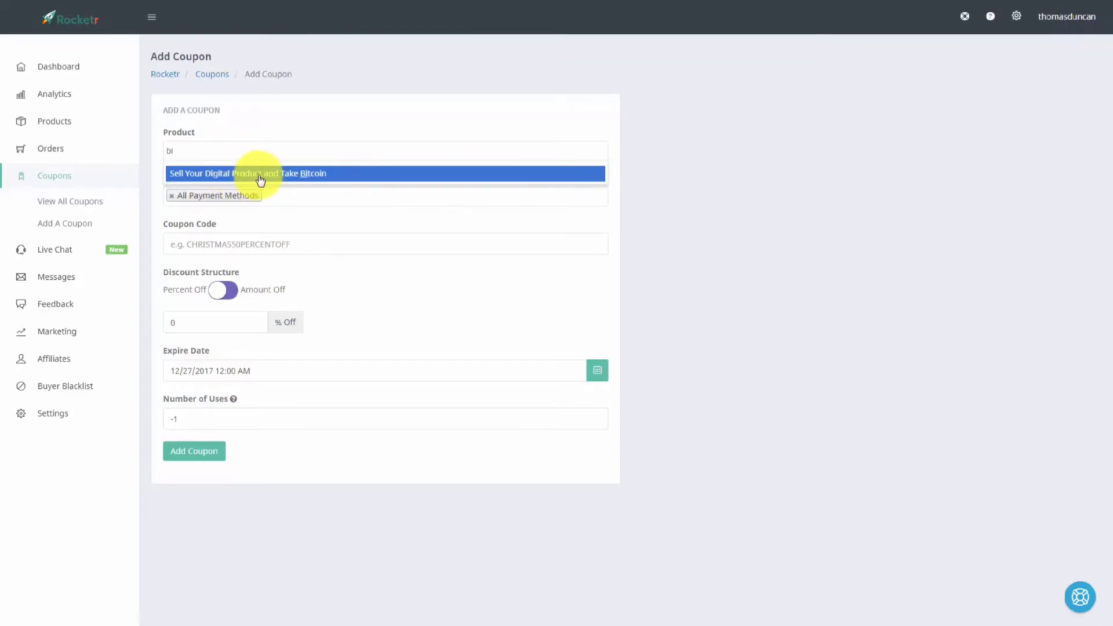
left_click(260, 176)
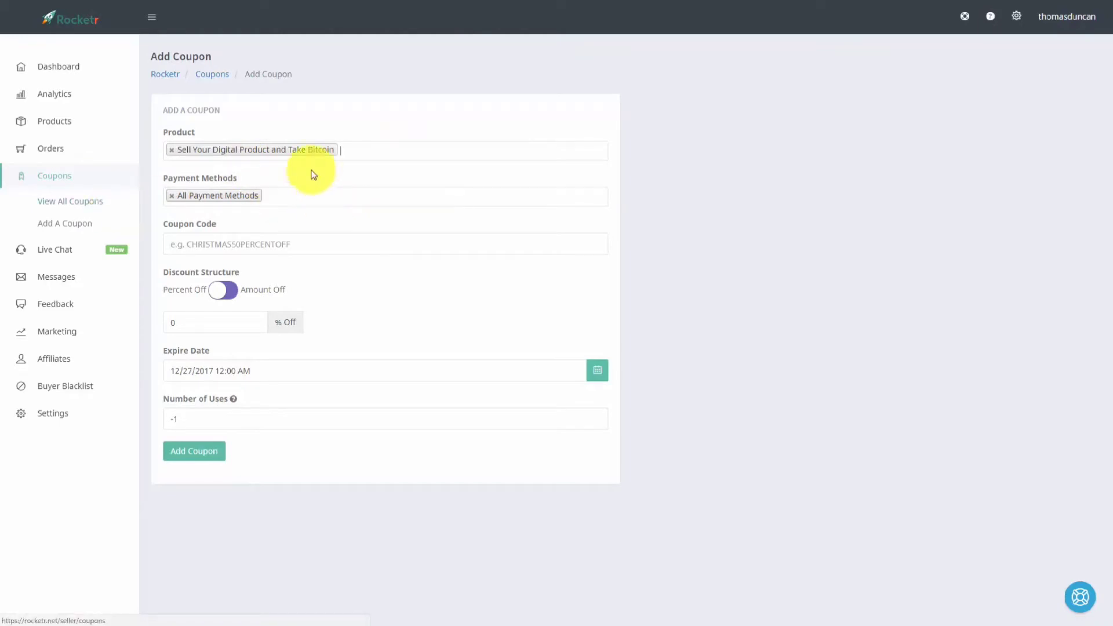
left_click(173, 196)
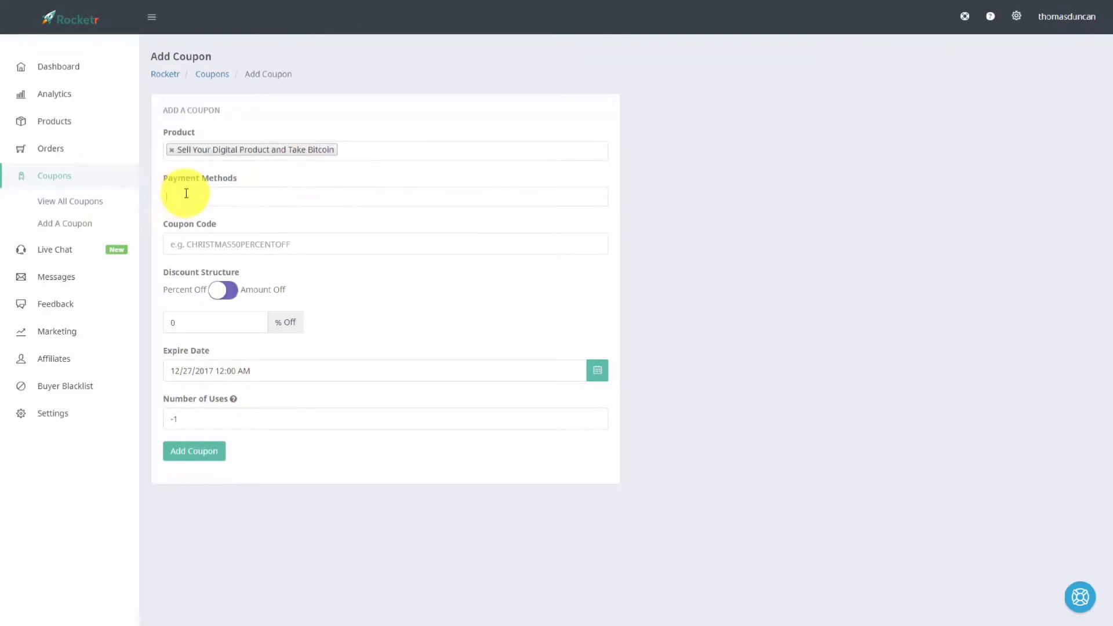
type("bi")
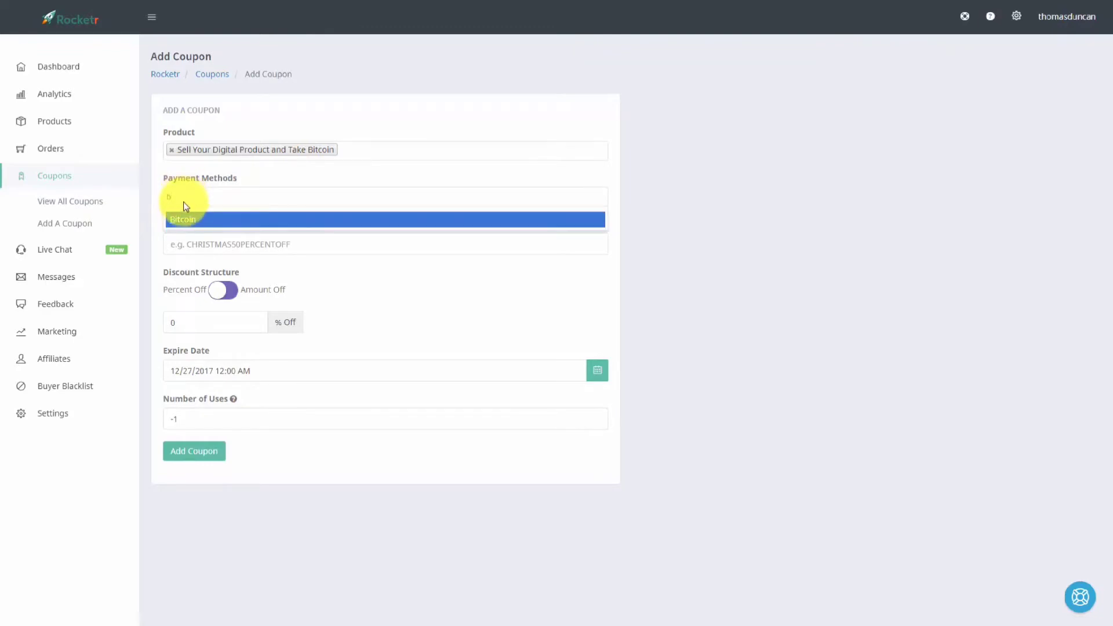
left_click(183, 222)
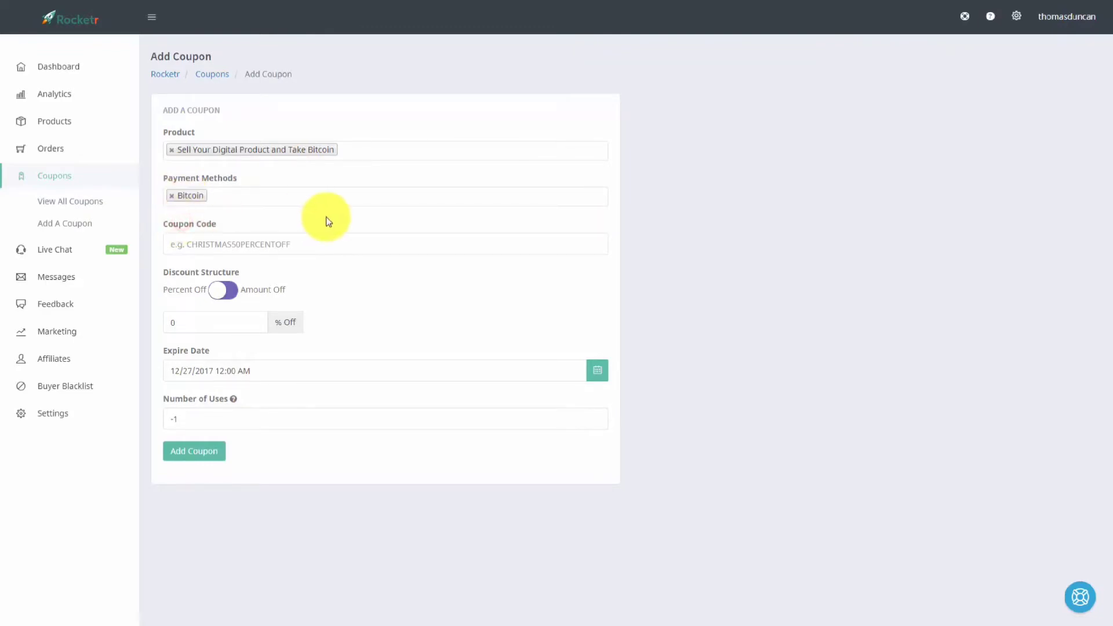
Give the coupon code selldigital, 50% off, expiry 12/27/2025, and save it
left_click(183, 240)
type("selldigital")
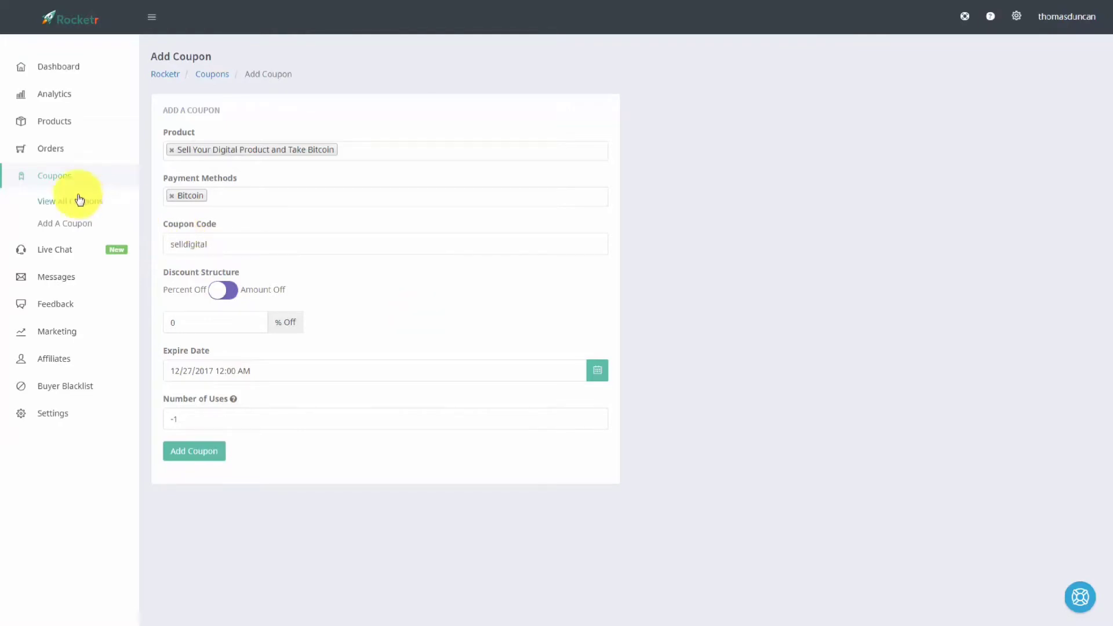
left_click(34, 220)
left_click(389, 281)
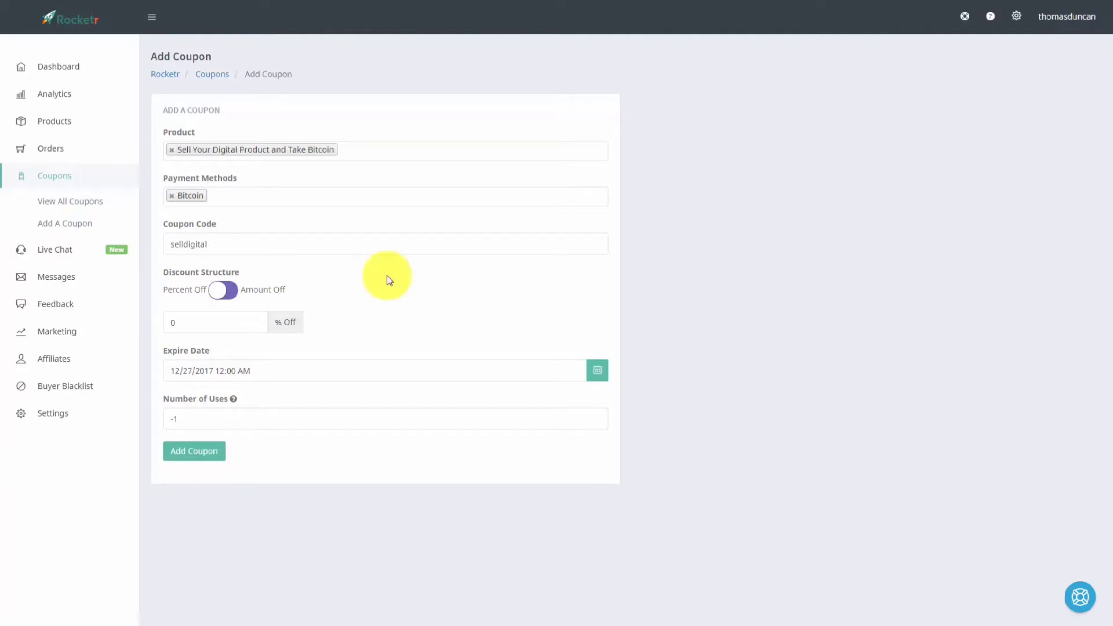
left_click(197, 321)
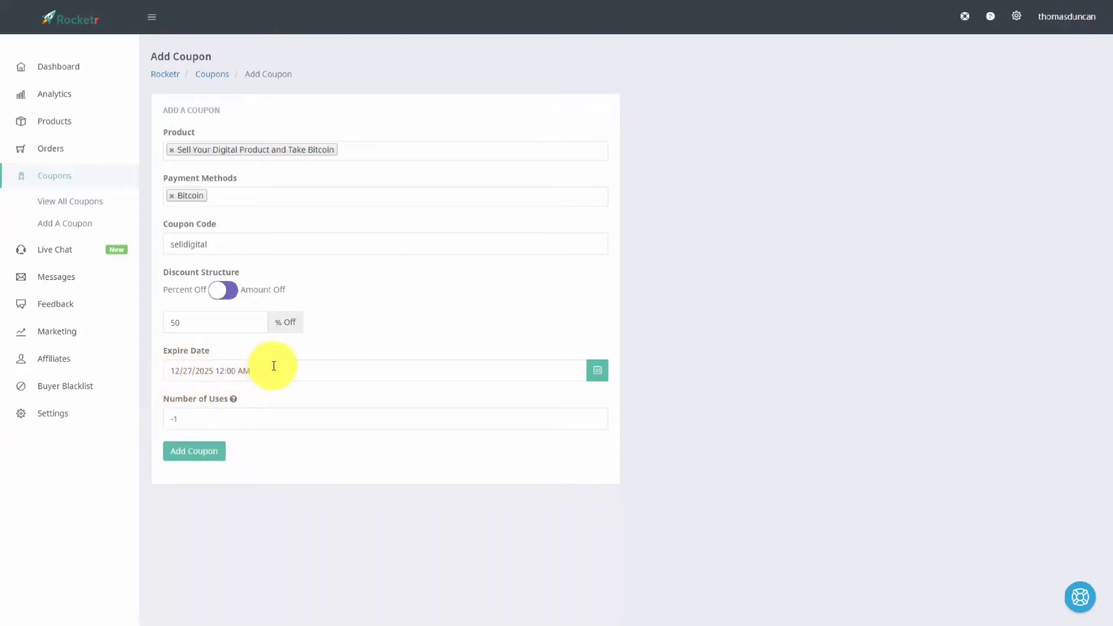
left_click(194, 452)
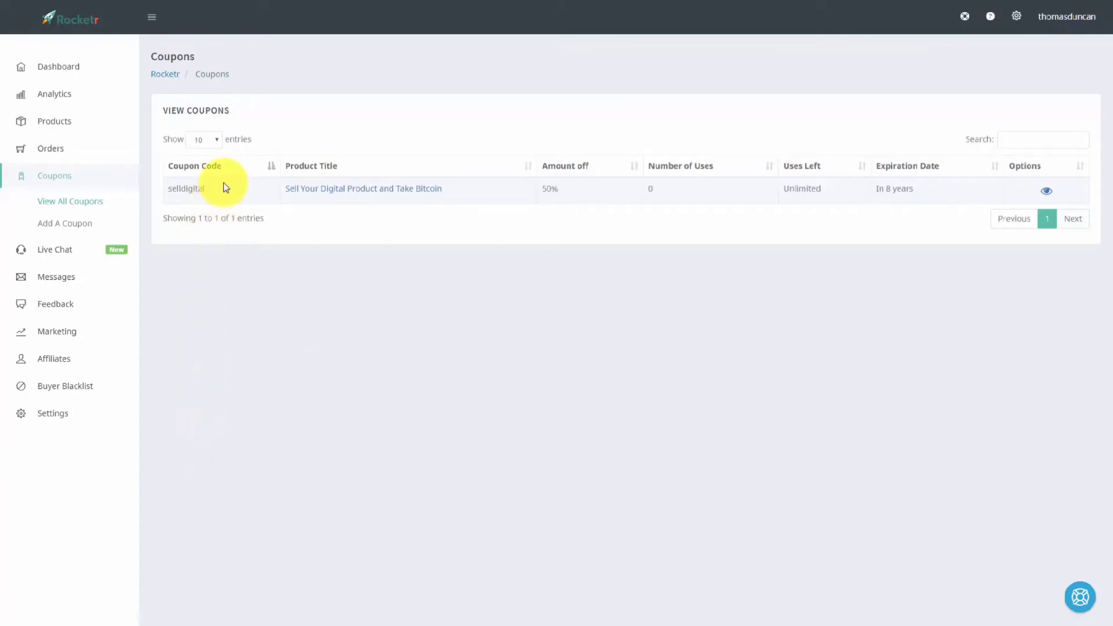
Select the selldigital code in the Coupons table
left_click_drag(223, 184, 168, 188)
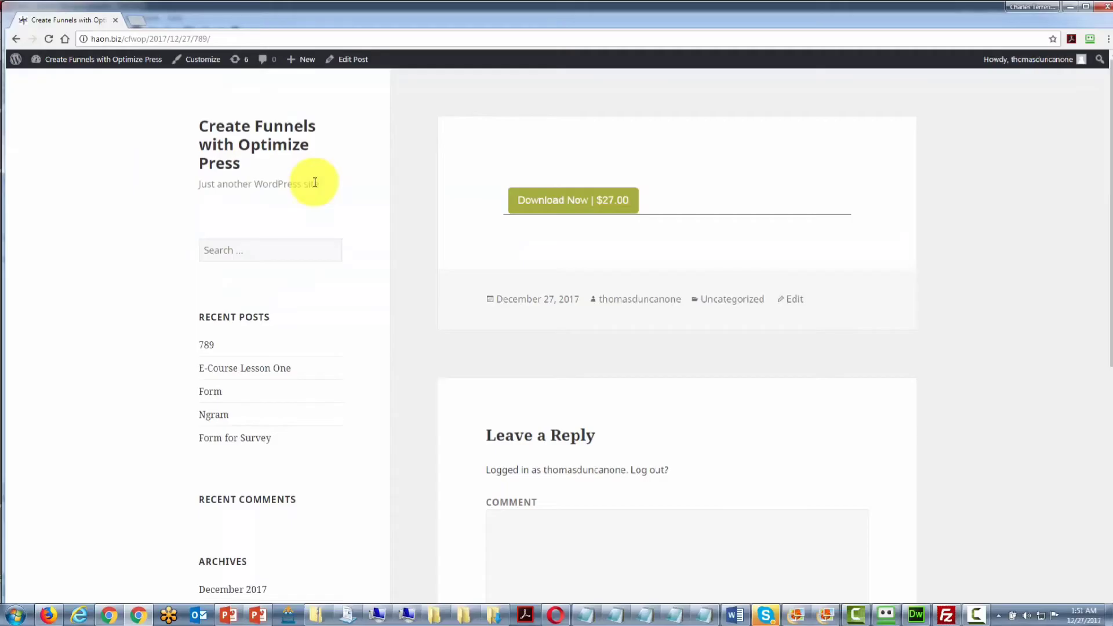
Validate coupon selldigital in the Download Now popup, dropping $27.00 to $13.50, then proceed to checkout
left_click(553, 203)
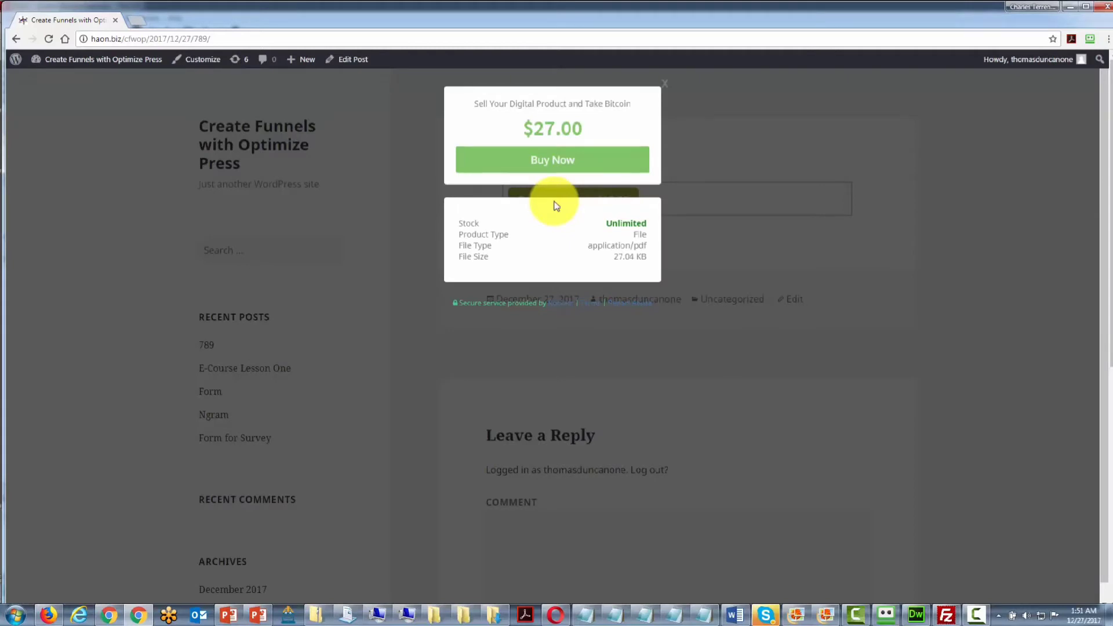
left_click(552, 167)
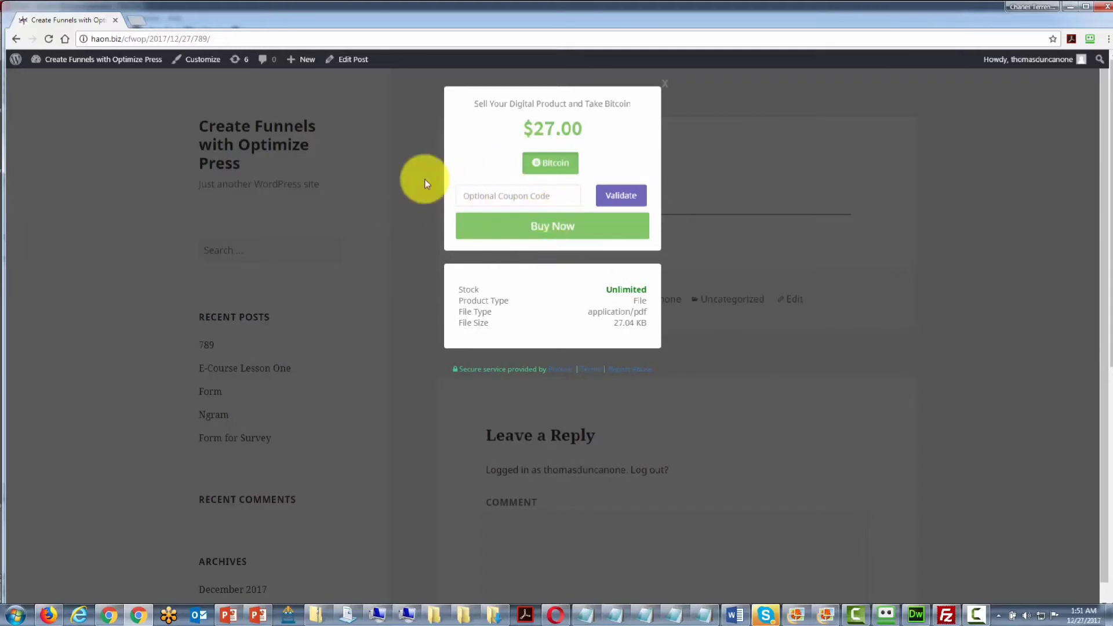
right_click(484, 195)
left_click(516, 263)
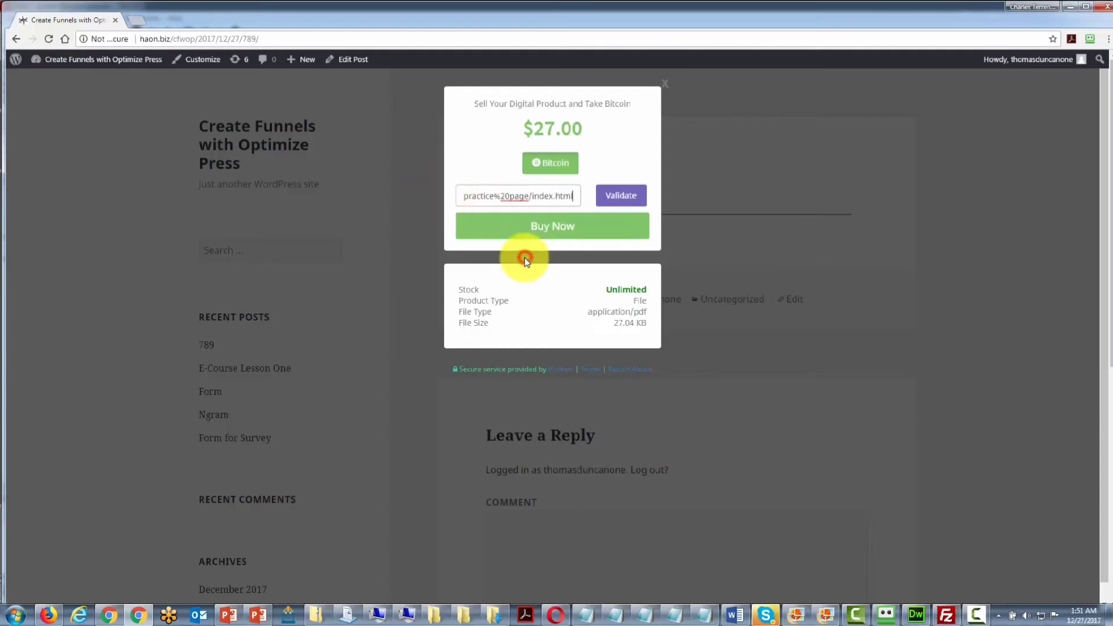
double_click(505, 190)
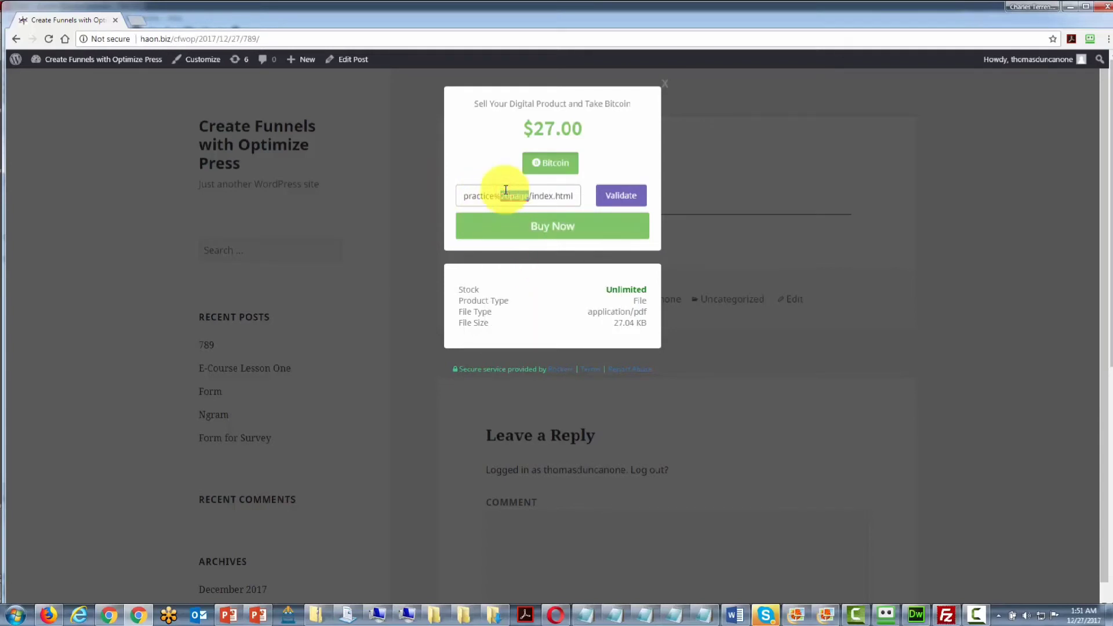
left_click(497, 164)
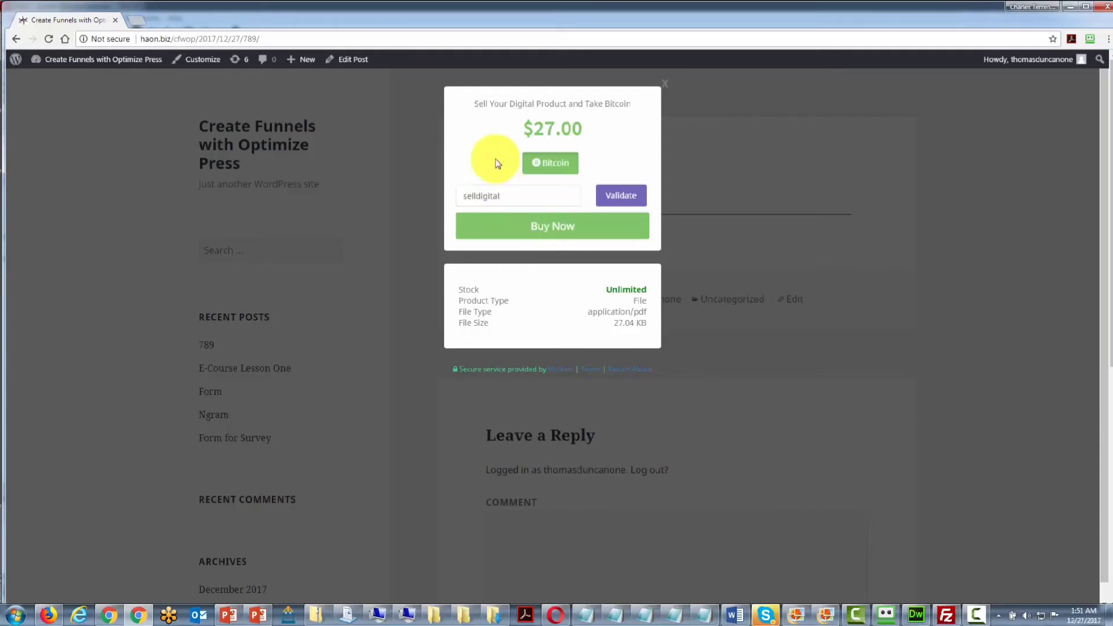
left_click(609, 198)
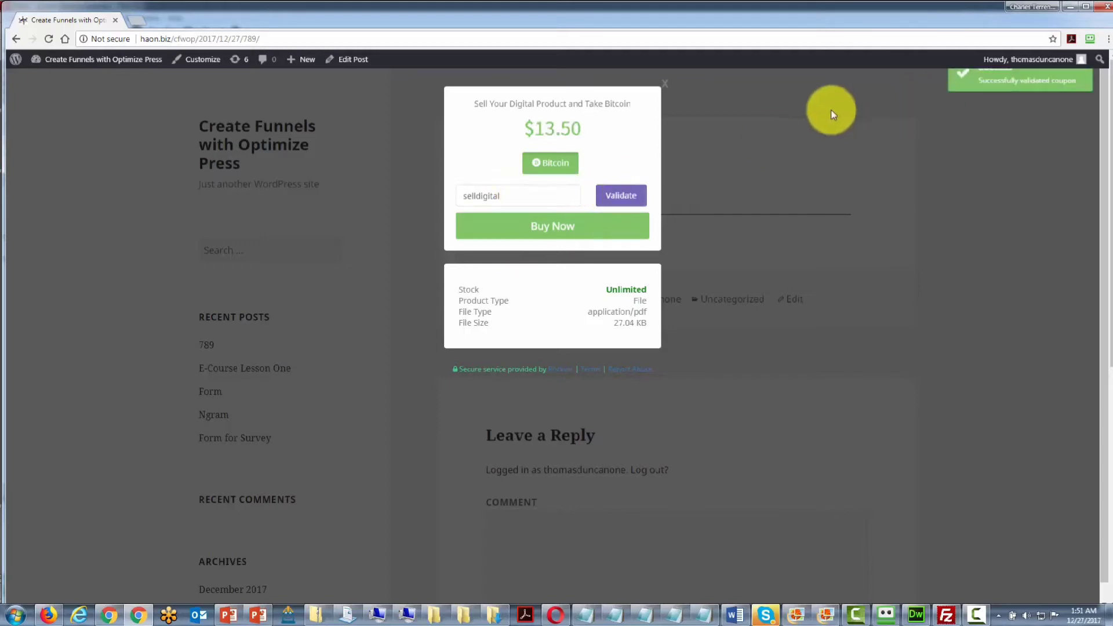
left_click(548, 232)
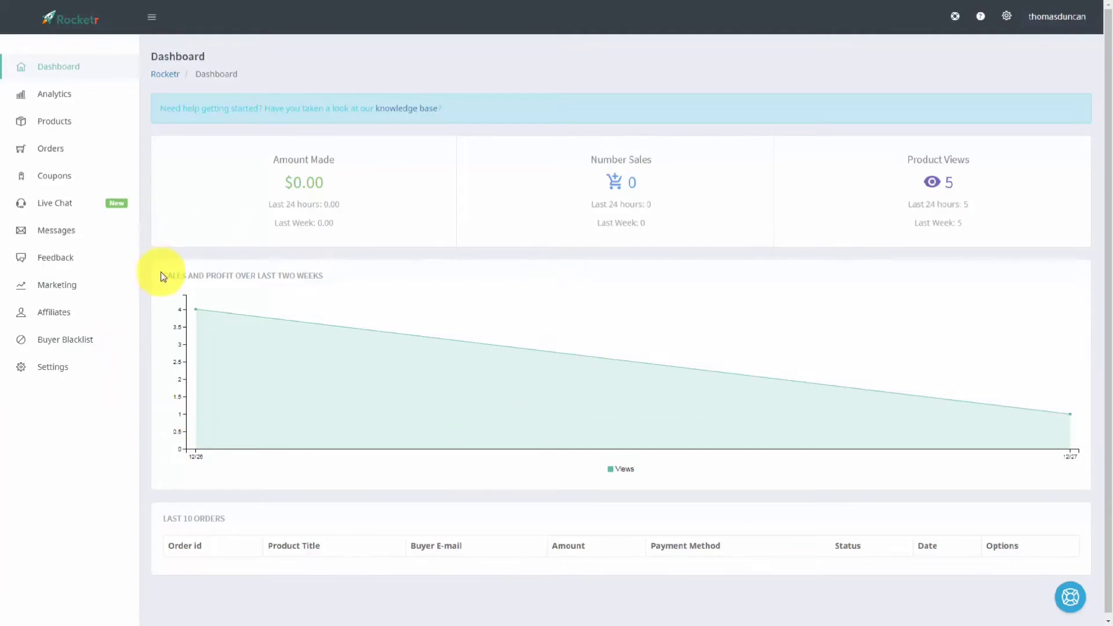
Start a blank new marketing email from the Marketing section of the sidebar
left_click(54, 286)
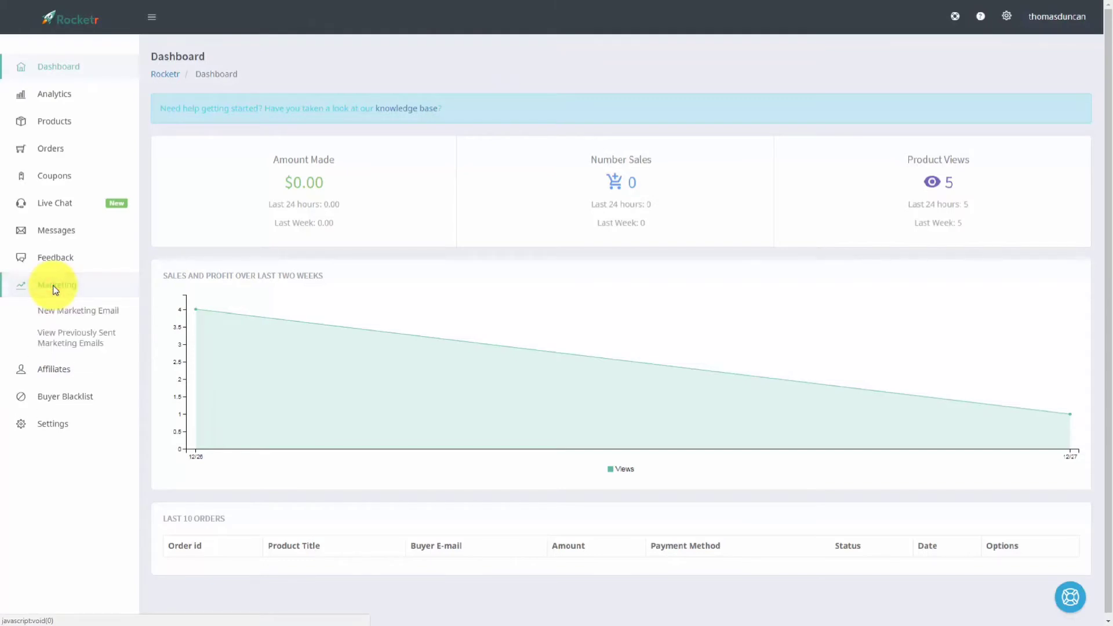
left_click(70, 316)
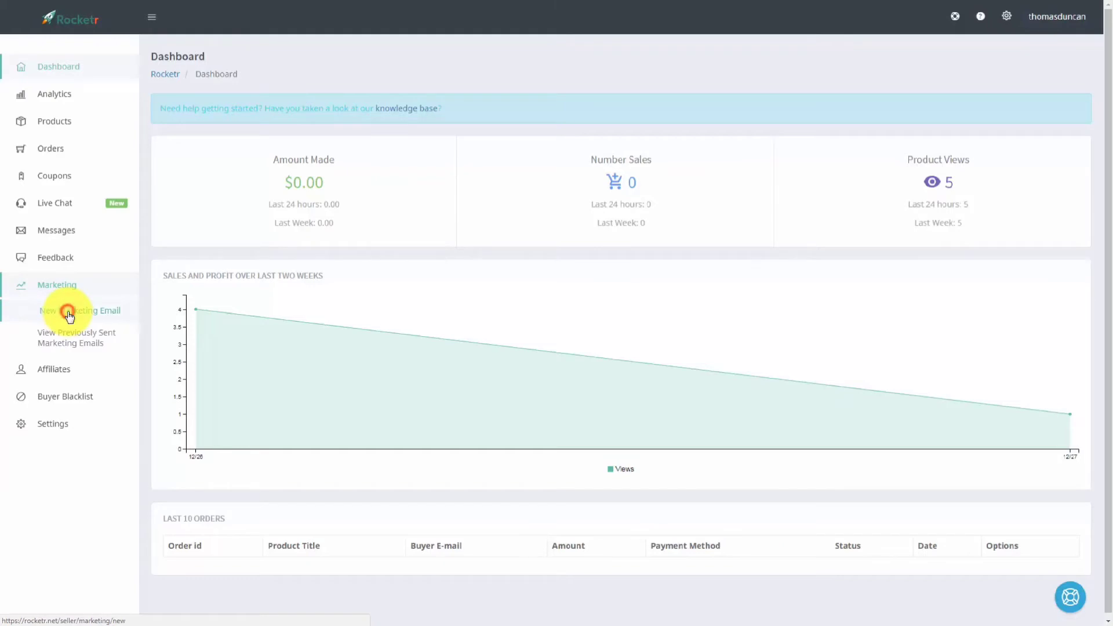
left_click(65, 316)
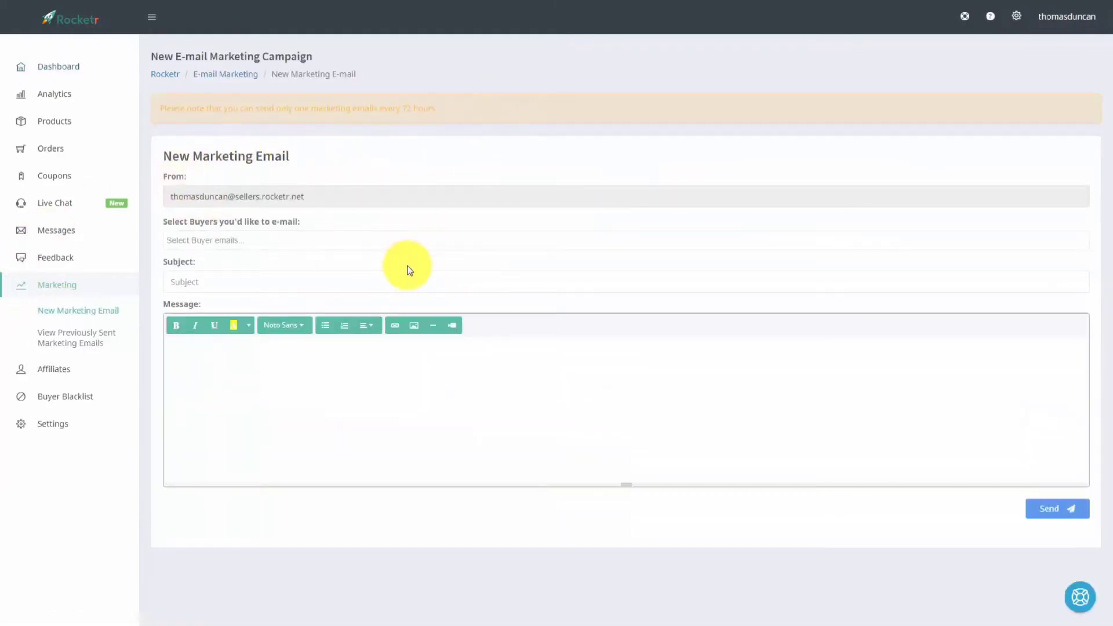
Address the email to All Buyers with the subject 'Get On to Our Webinar'
left_click(230, 242)
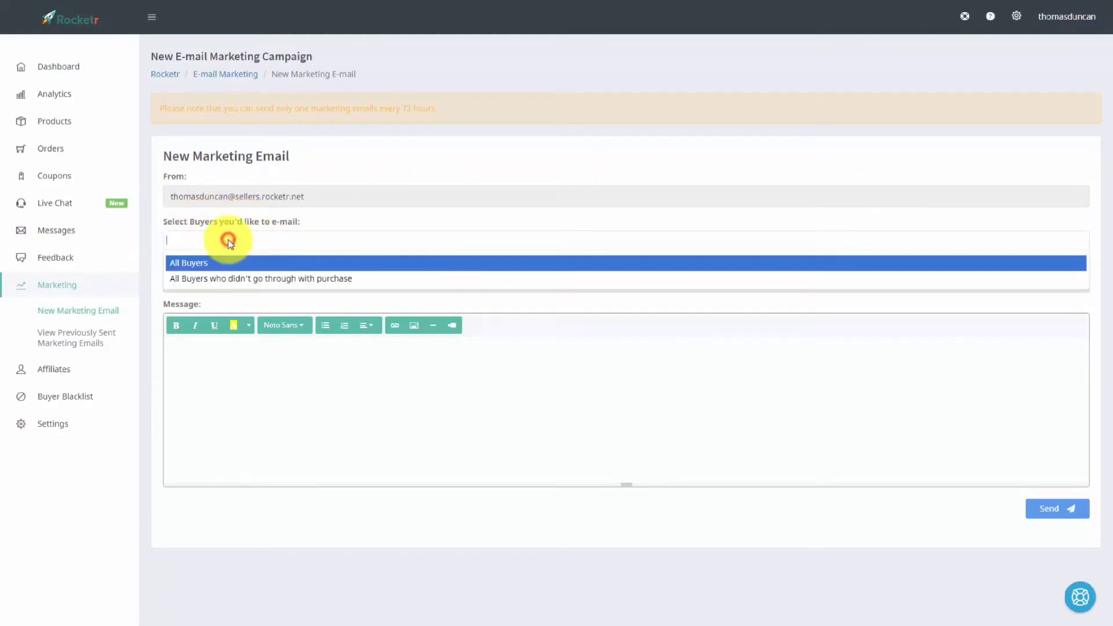
left_click(199, 280)
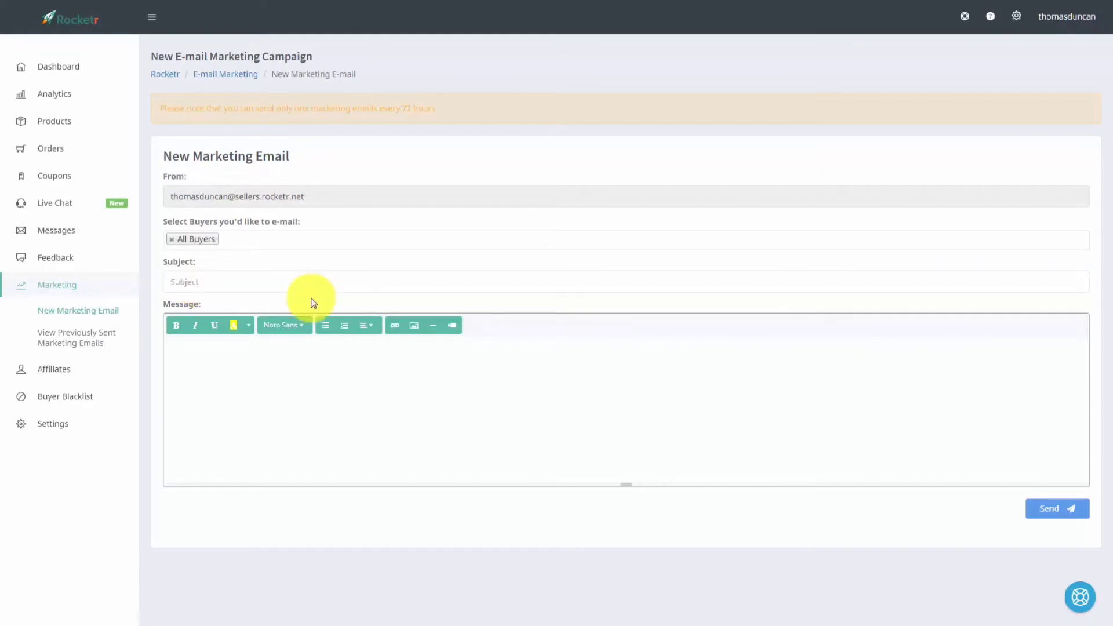
left_click(199, 282)
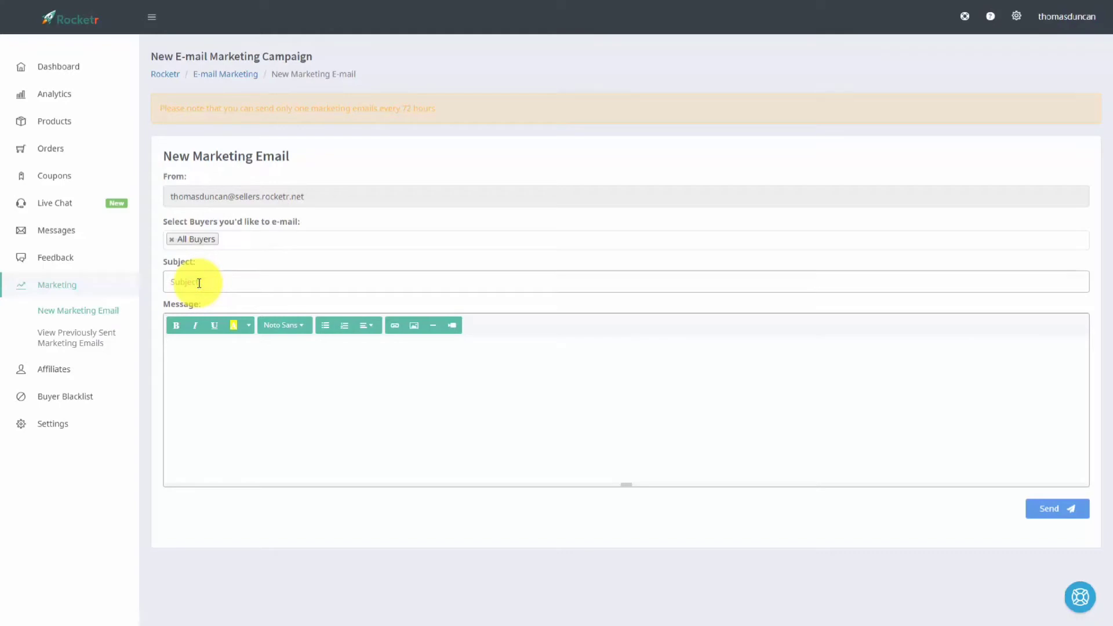
type("Get On to Our Webinar")
Paste the accounting article into the message body, then go to Buyer Blacklist
left_click(210, 355)
key("ctrl+v")
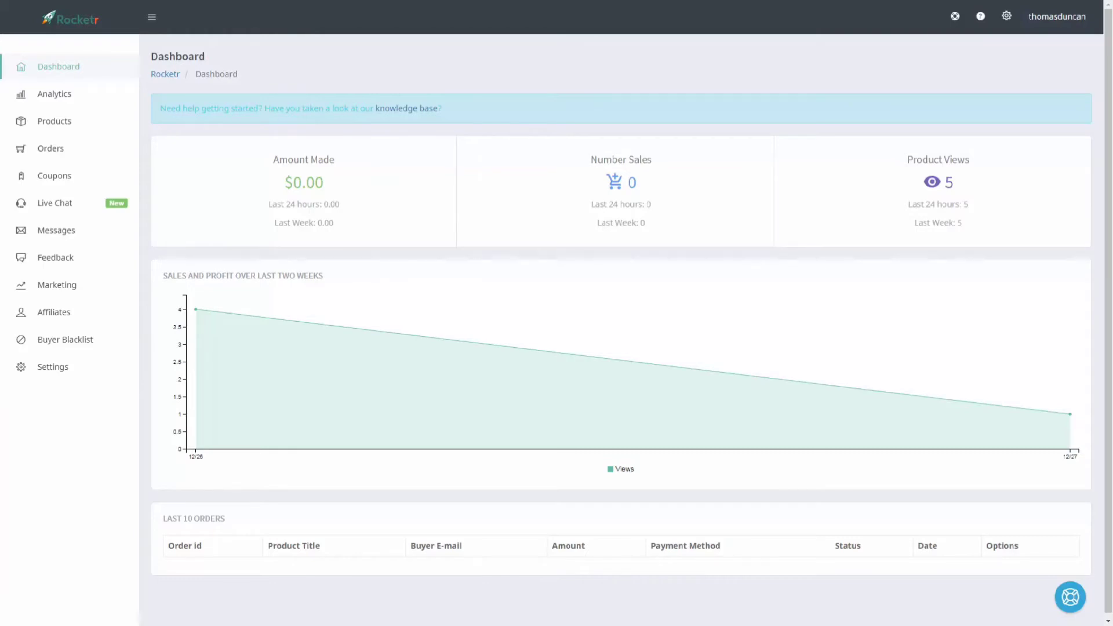
left_click(57, 340)
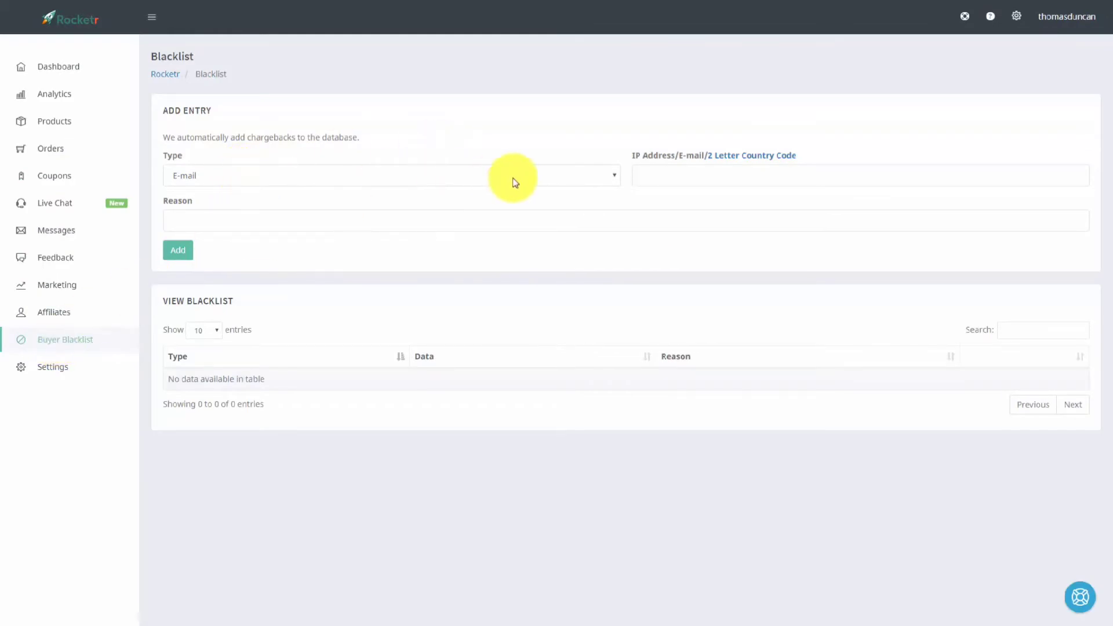
Add an E-mail blacklist entry for a buyer's address with reason 'Fradulent Purchase'
left_click(607, 181)
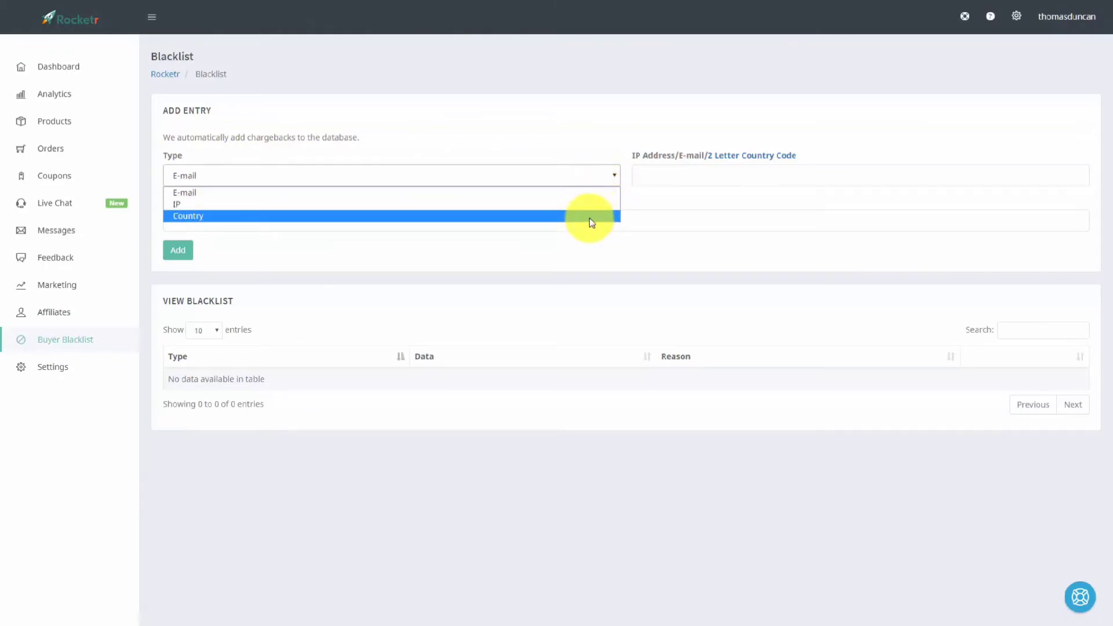
left_click(551, 141)
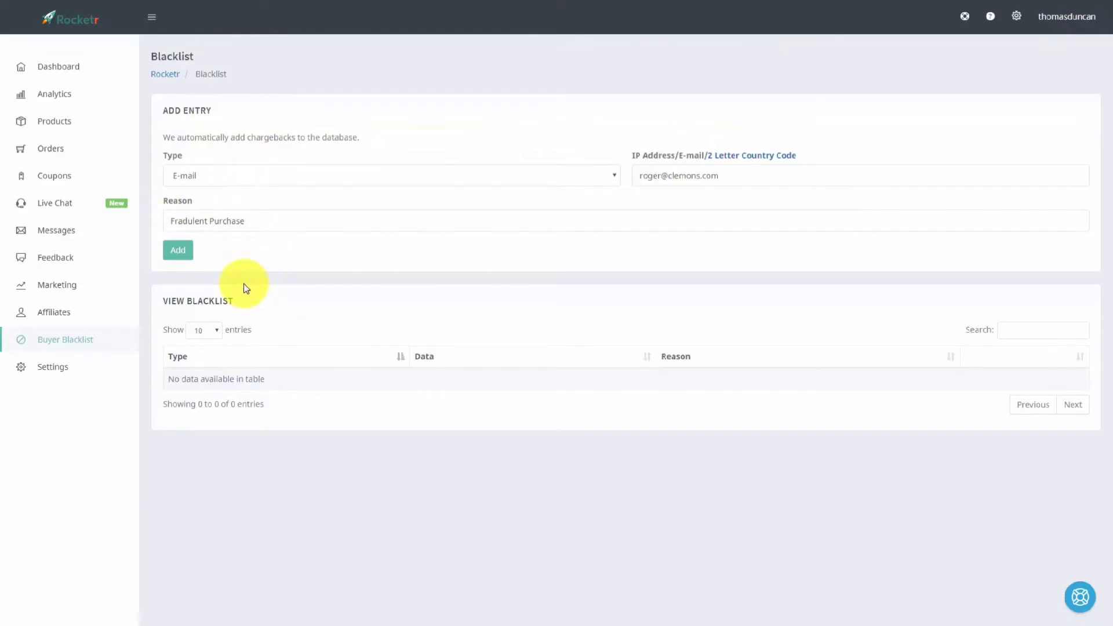
key("Return")
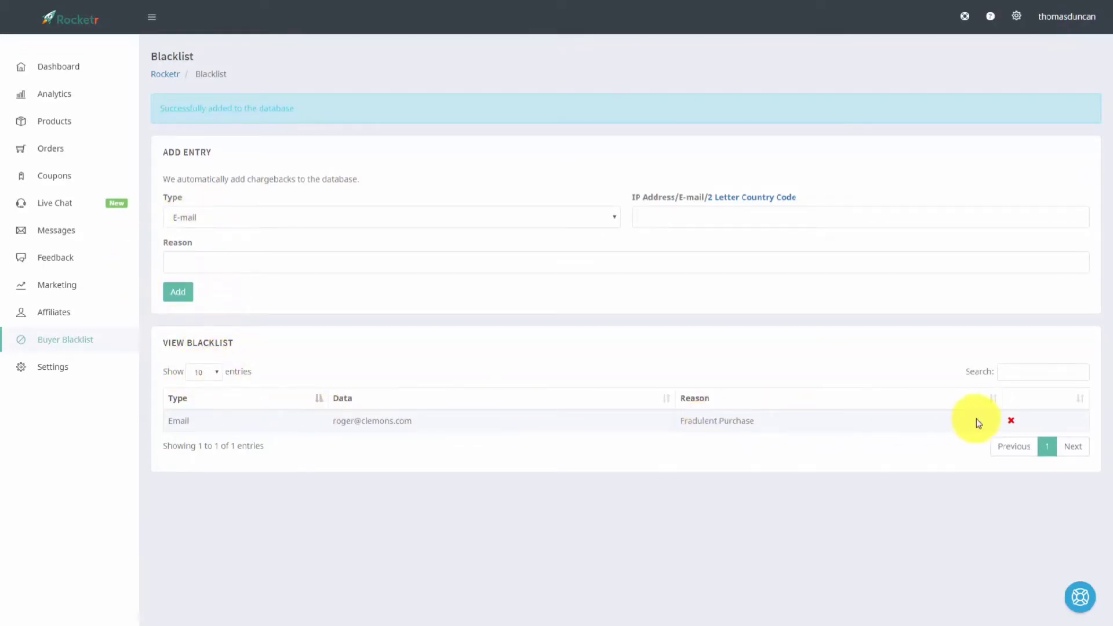
Remove the blacklisted e-mail entry and confirm the deletion
left_click(1012, 421)
left_click(603, 51)
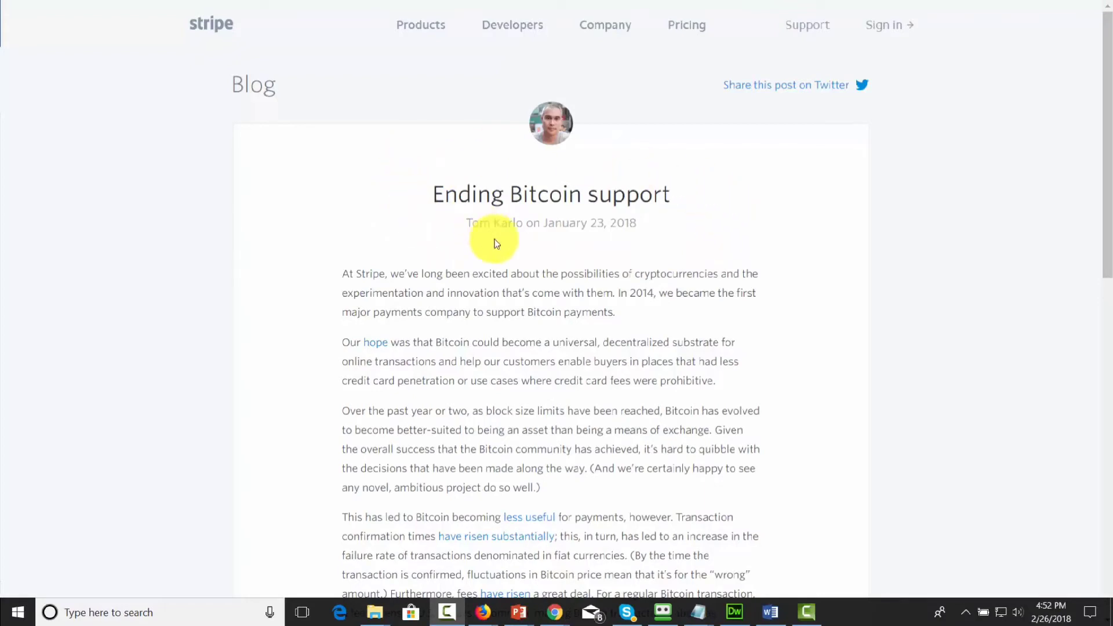
Skim the Stripe post, then switch to the Medium 'Top 5 Bitcoin Payment Alternatives to Stripe' article
scroll(348, 82, "down", 10)
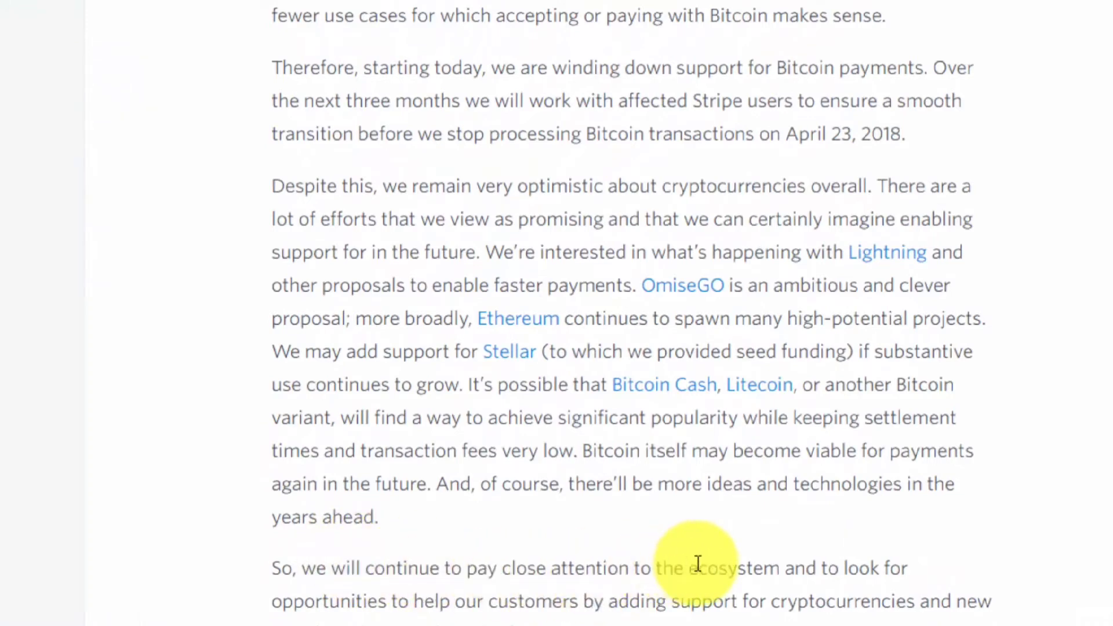
left_click(671, 8)
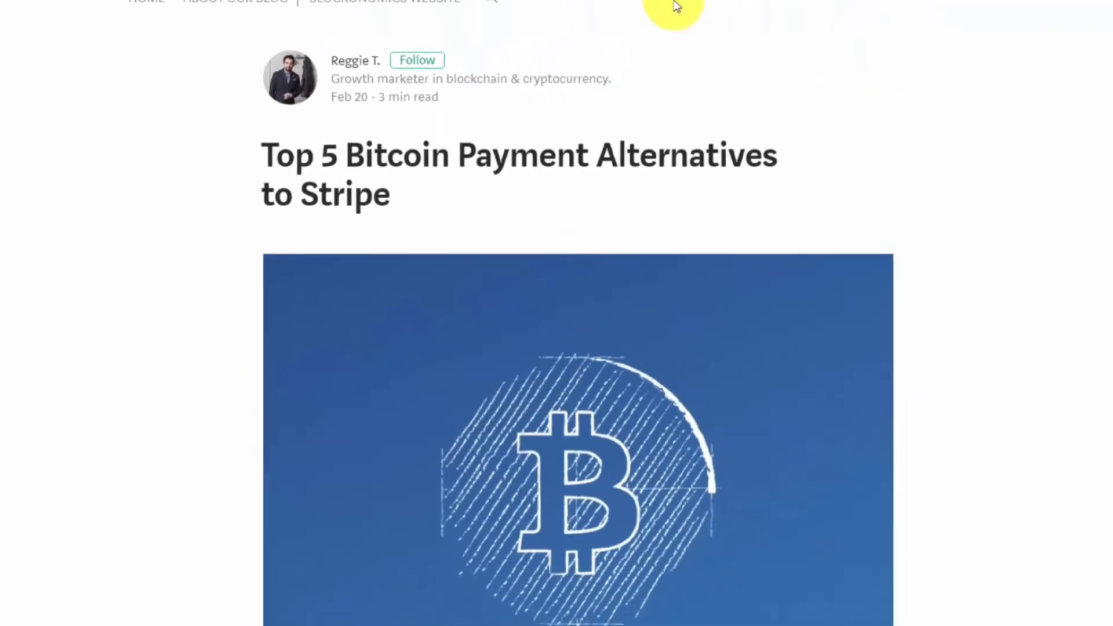
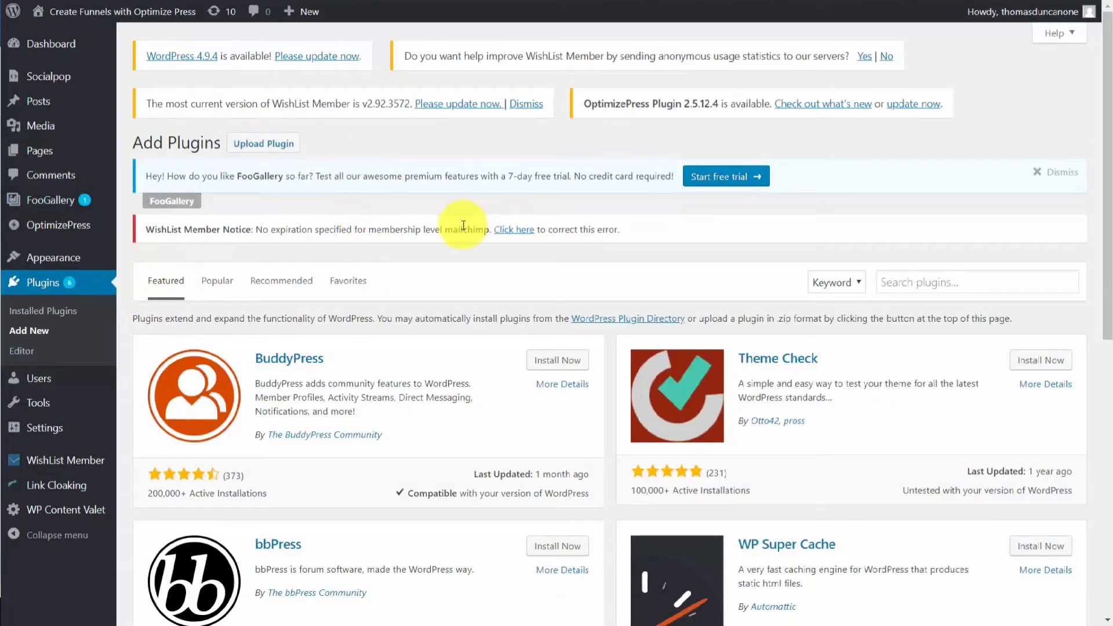
Search the plugin directory for 'bitcoin', browse the results, then change the search to 'bitpay'
left_click(897, 282)
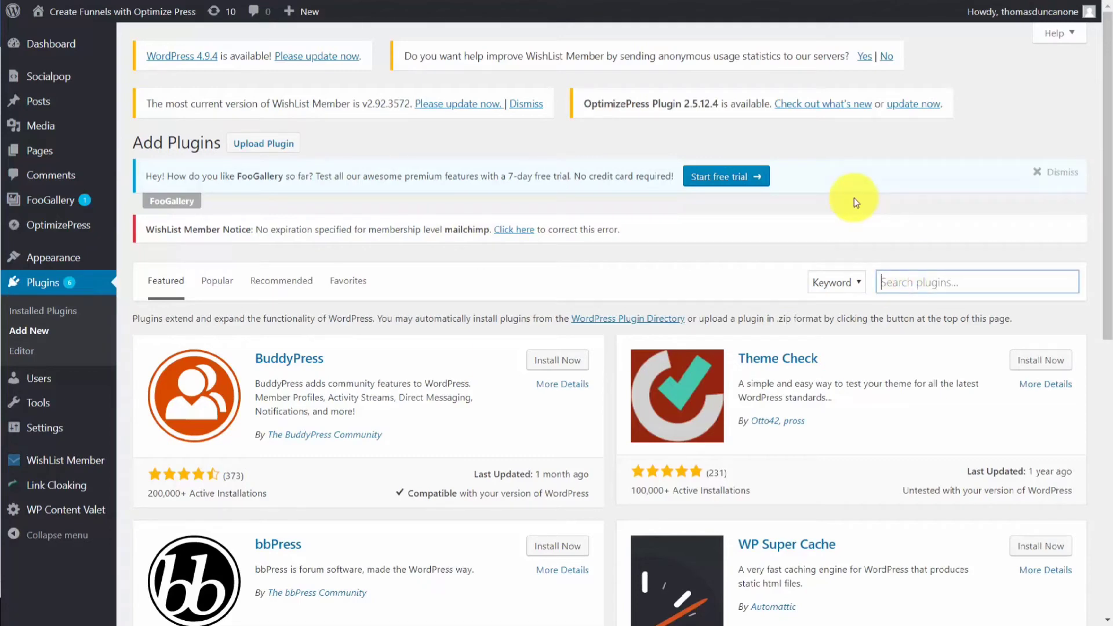
type("bitcoin")
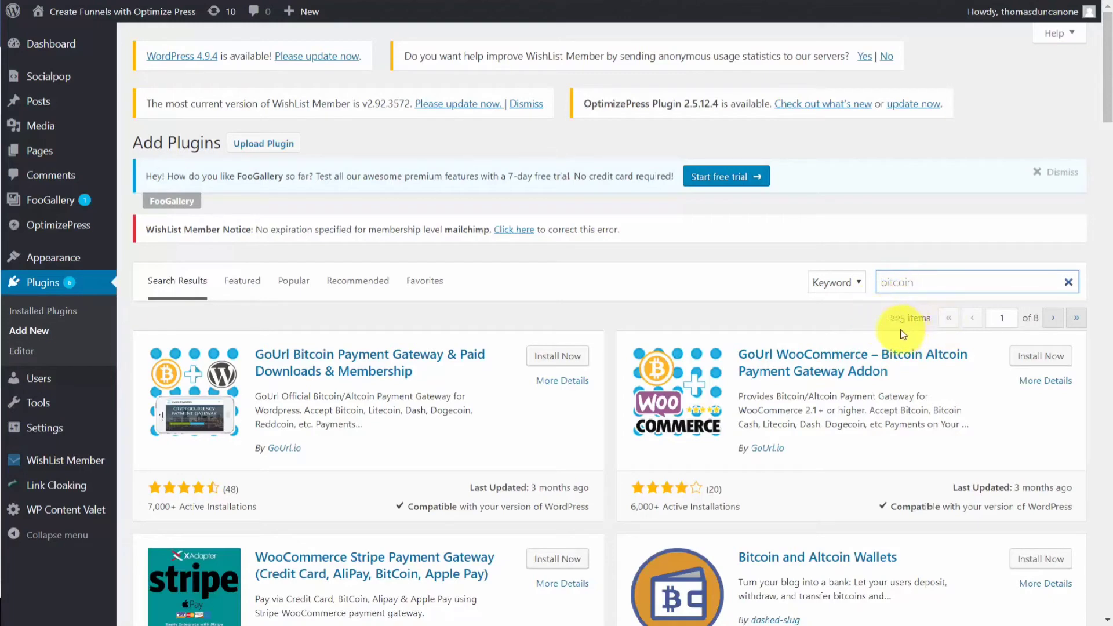
scroll(903, 334, "down", 7)
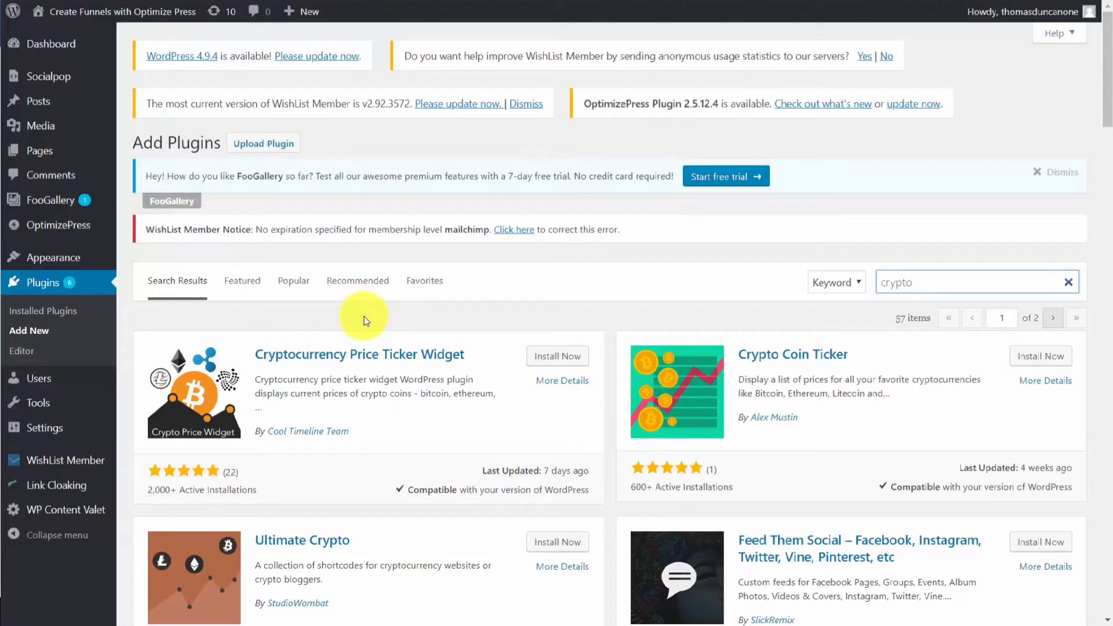
key("ctrl+a")
type("bitcoin")
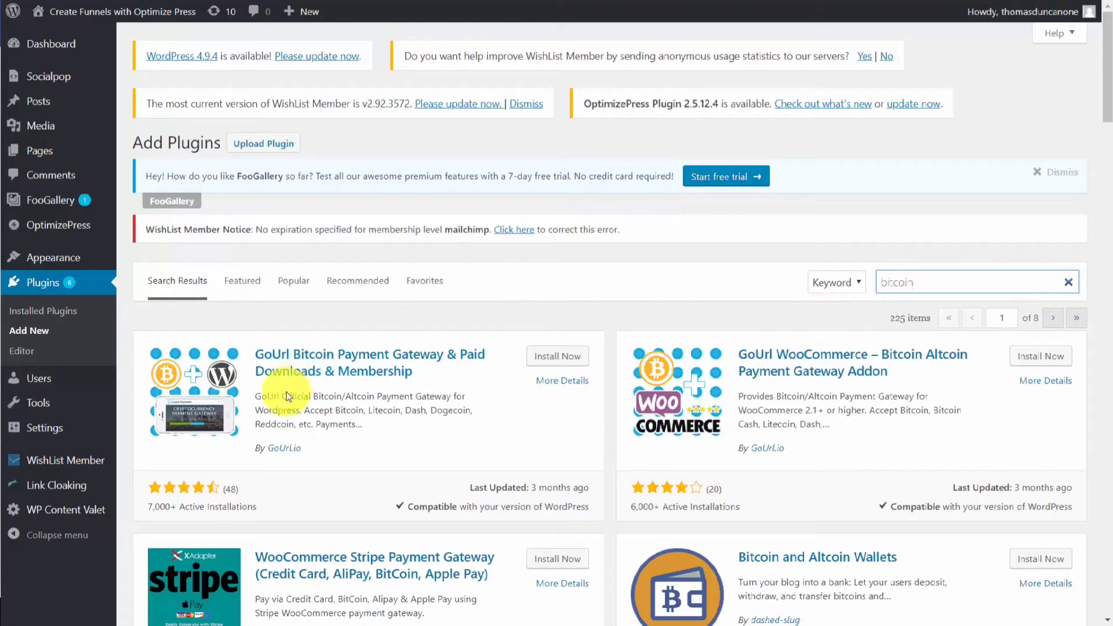
key("BackSpace")
key("BackSpace")
key("BackSpace")
key("BackSpace")
type("pay")
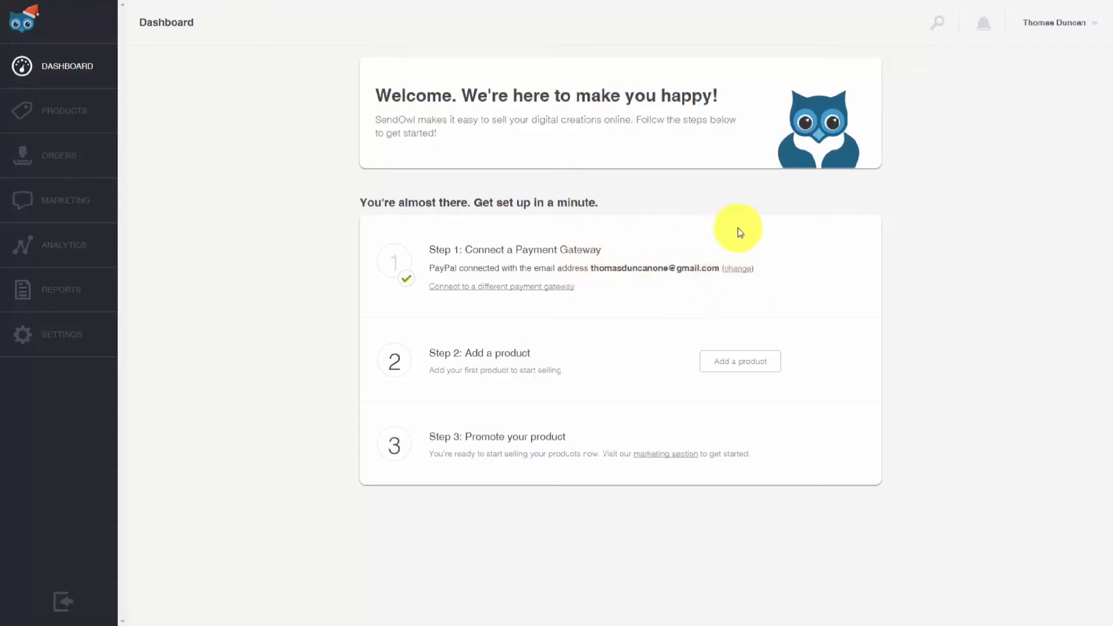
left_click(734, 272)
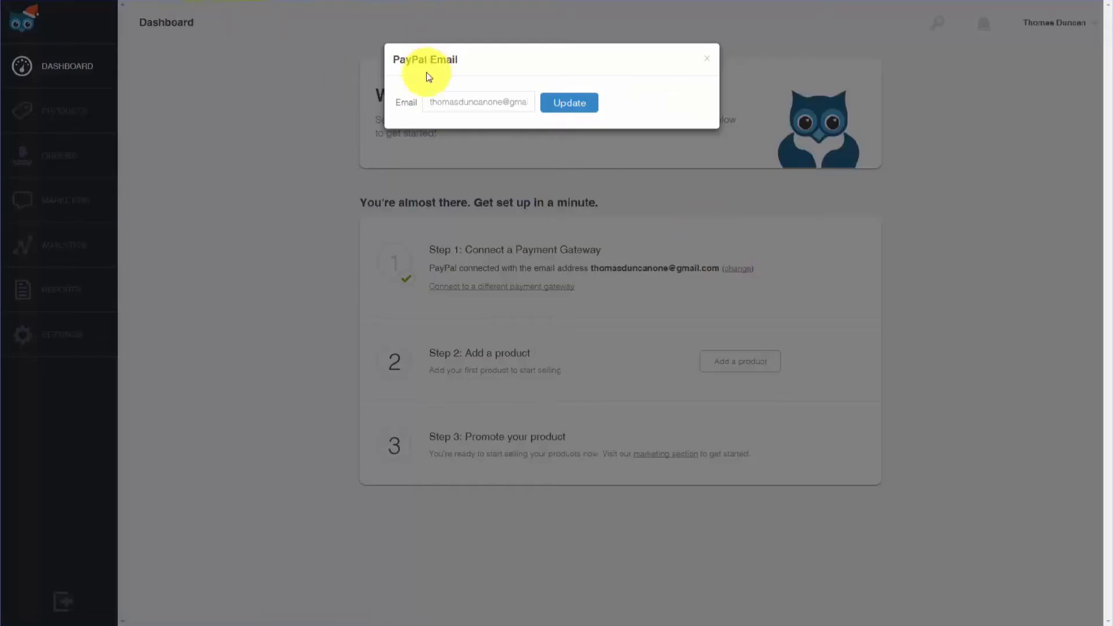
left_click(708, 61)
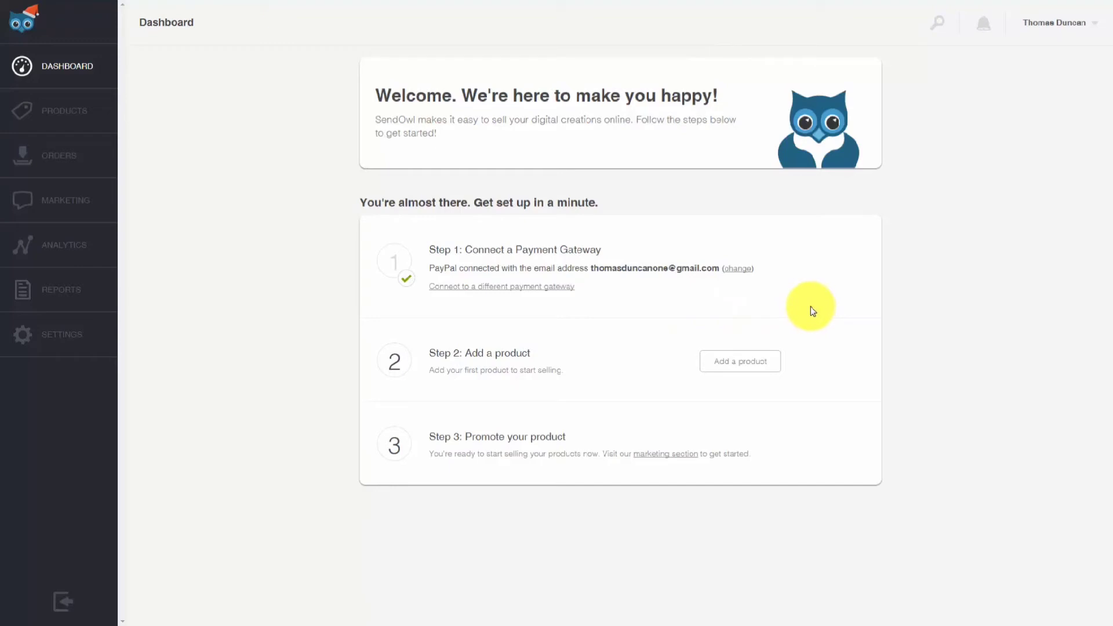
Switch the gateway to BitPay and sign in, entering the two-step authenticator code
left_click(493, 288)
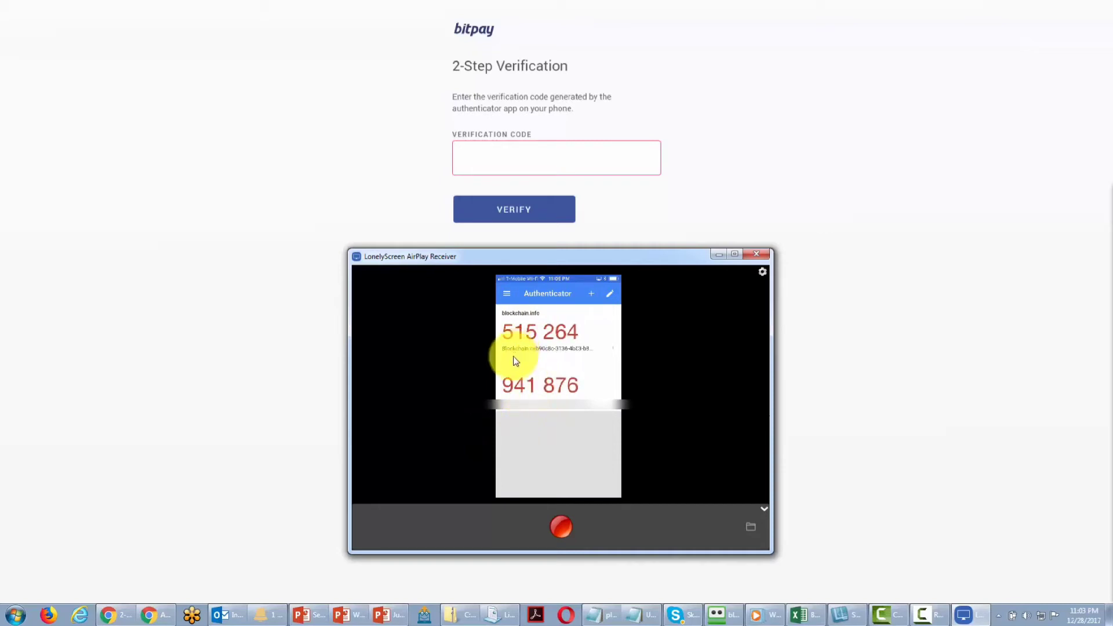
left_click(491, 156)
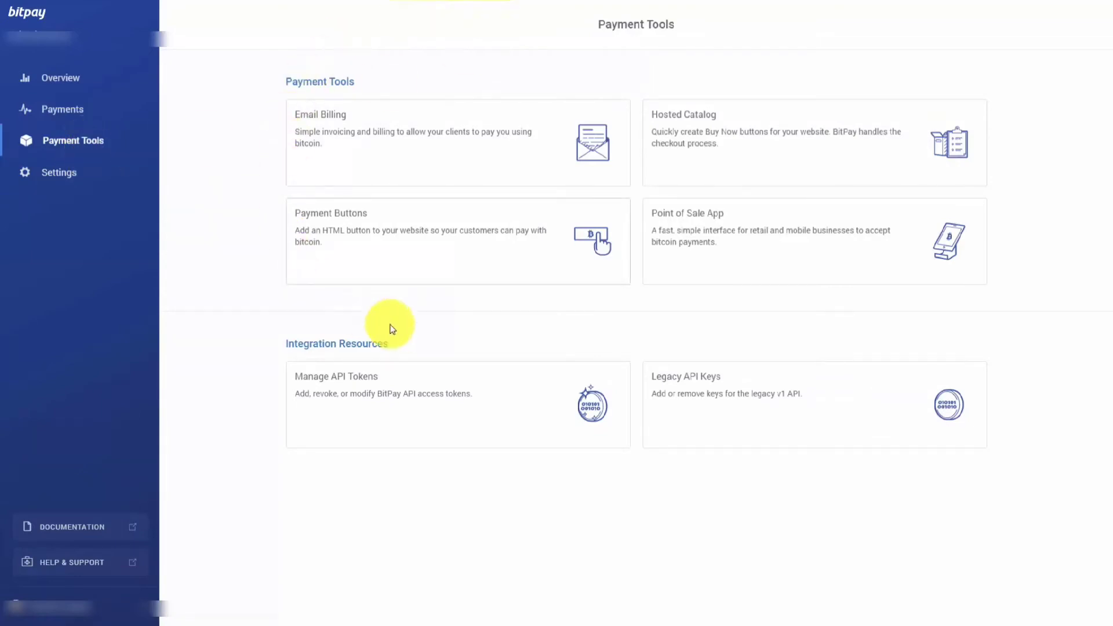
Add a new BitPay API token labelled 'Send Owl' from Manage API Tokens
left_click(354, 378)
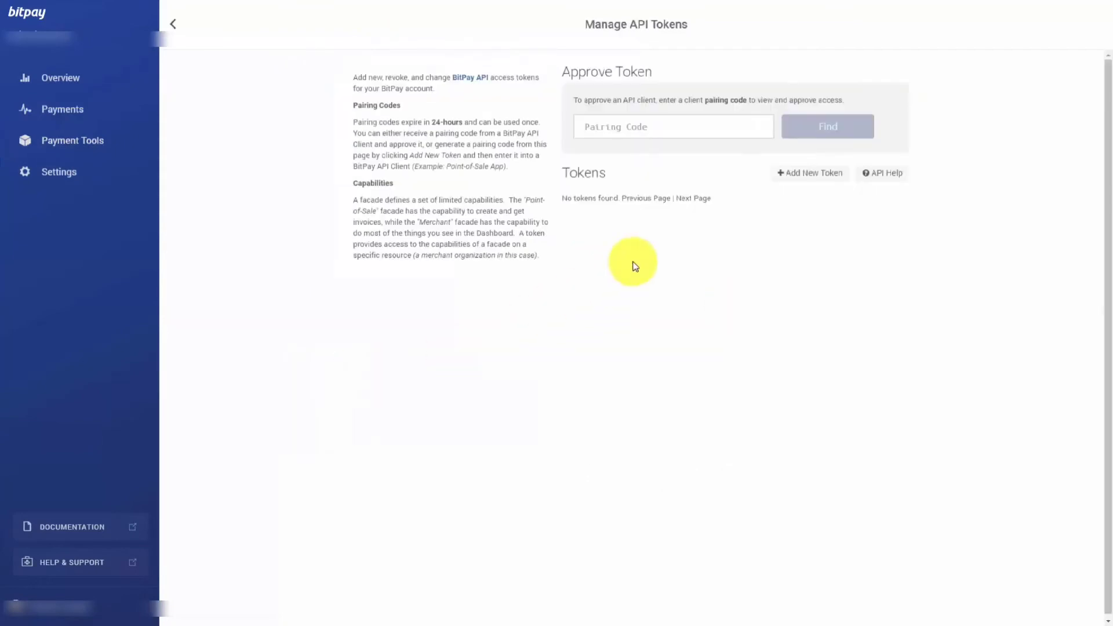
left_click(780, 178)
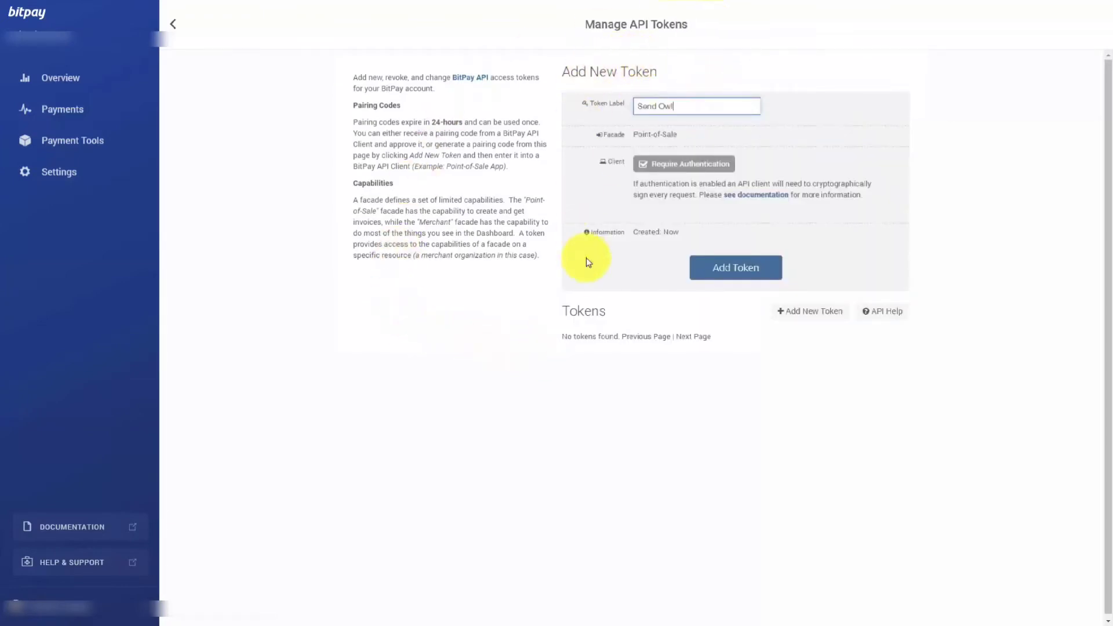
left_click(721, 273)
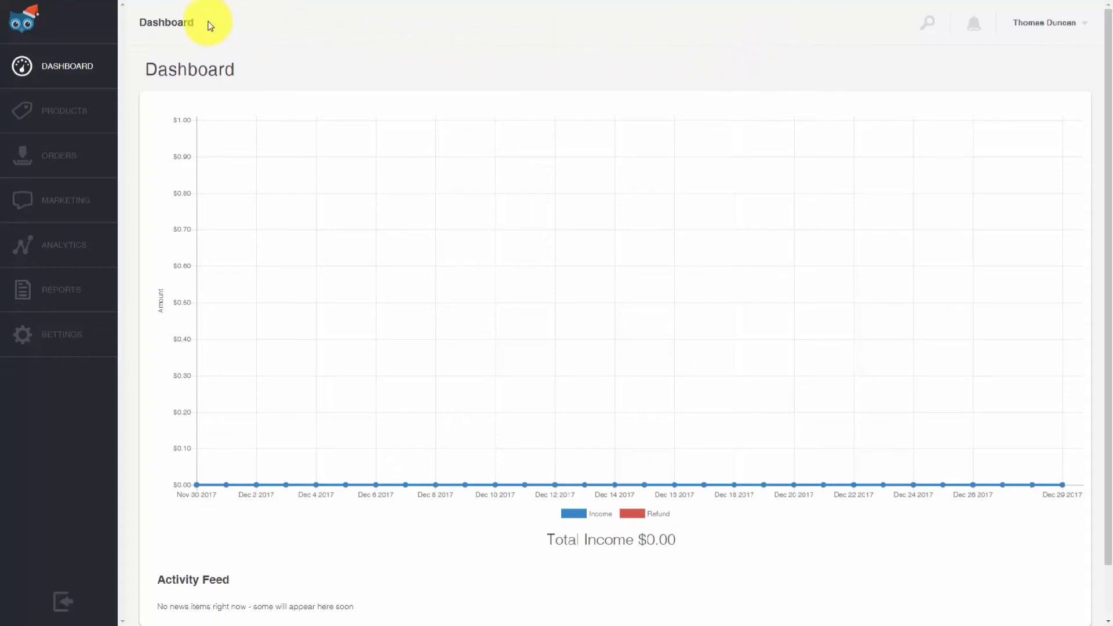
Go to SendOwl Products and begin a new product with Add Product
left_click(68, 113)
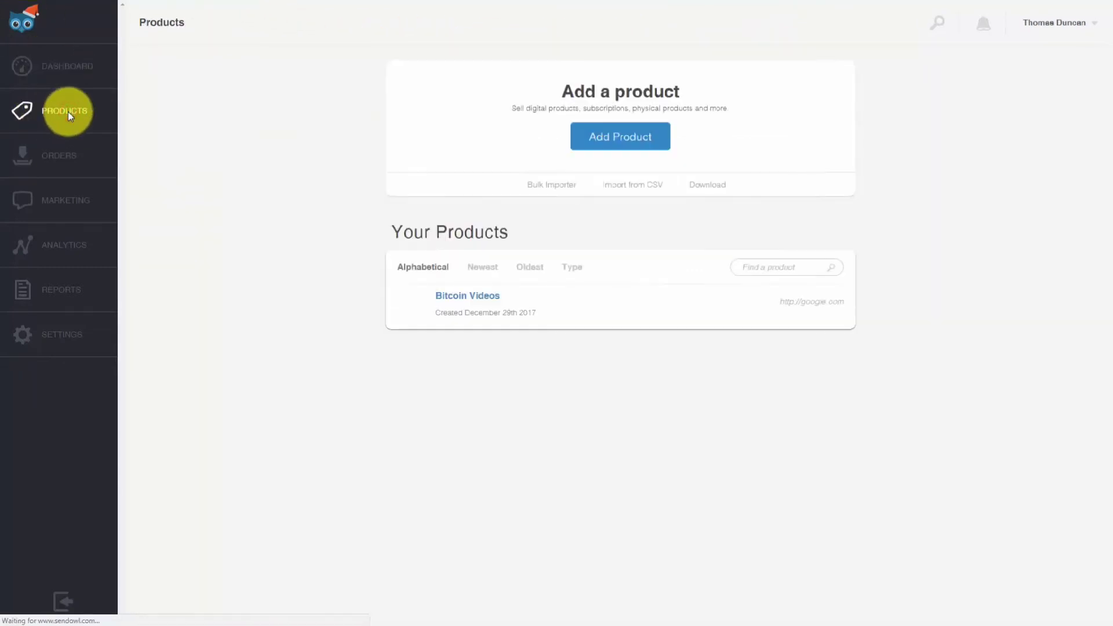
left_click(605, 140)
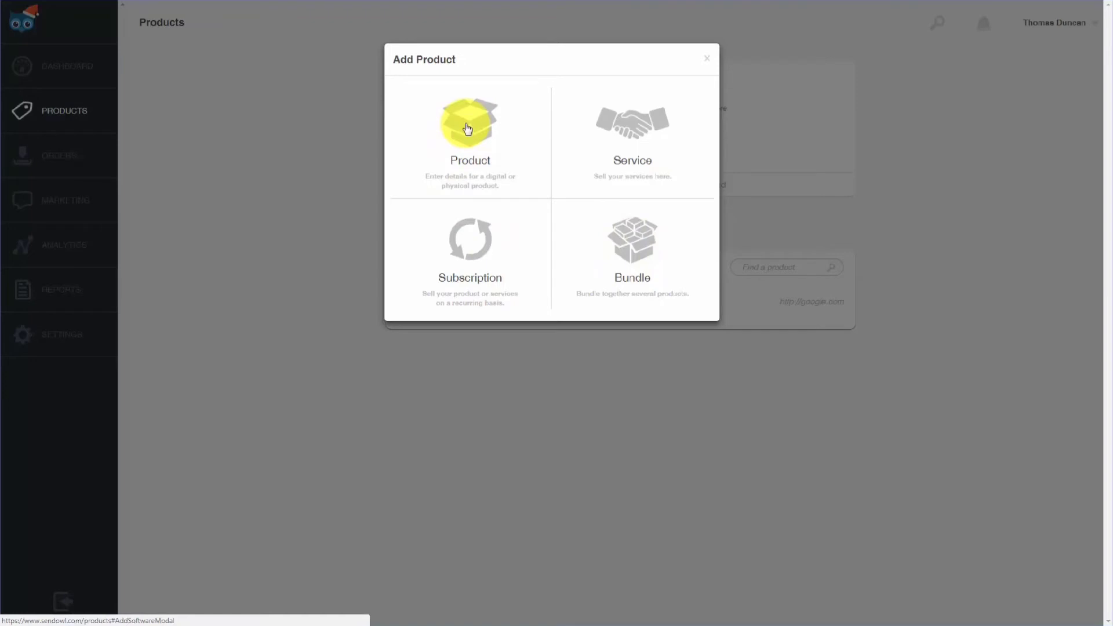
left_click(468, 129)
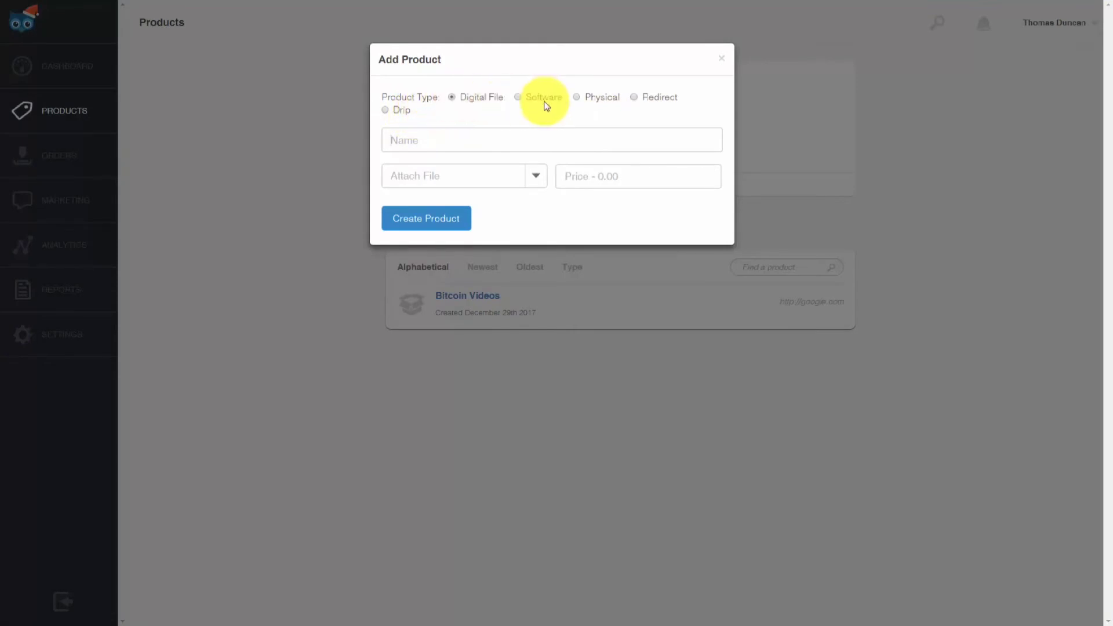
left_click(520, 97)
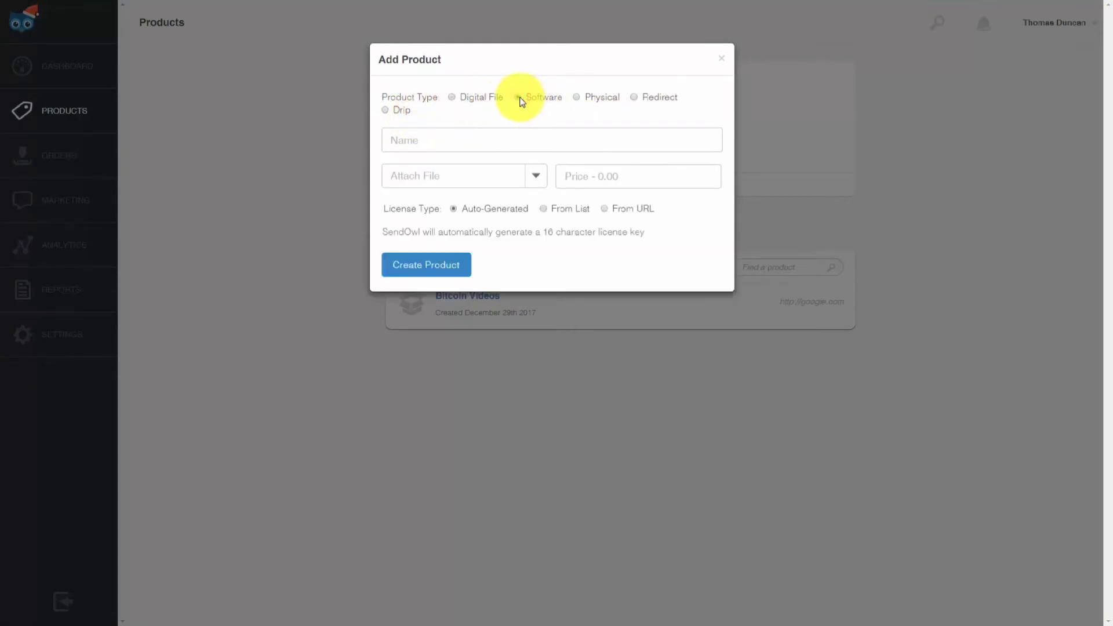
left_click(578, 99)
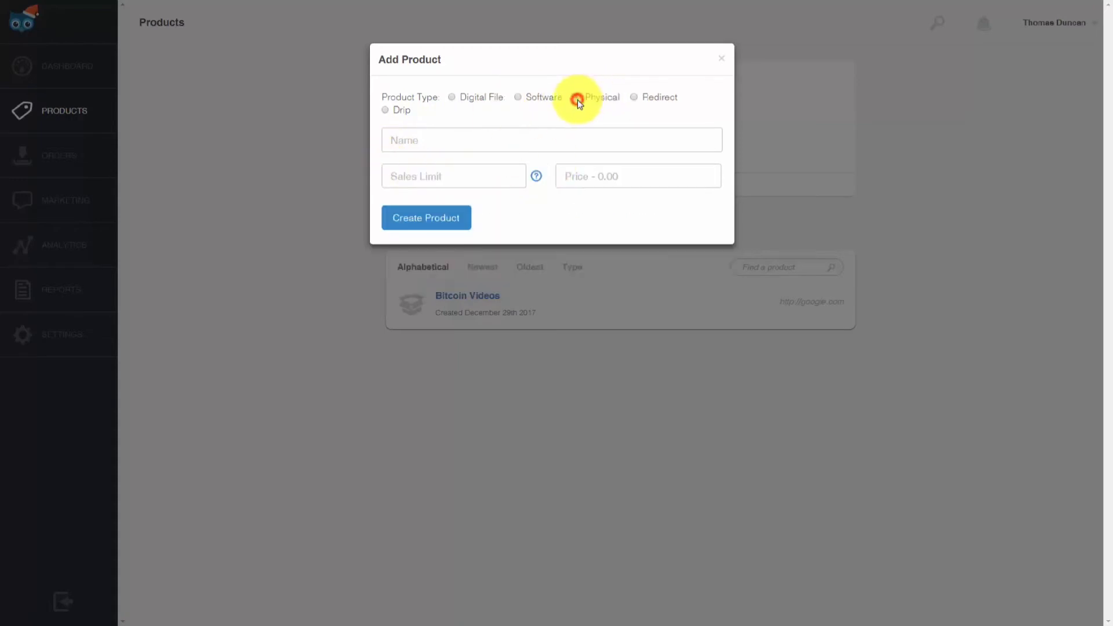
left_click(635, 98)
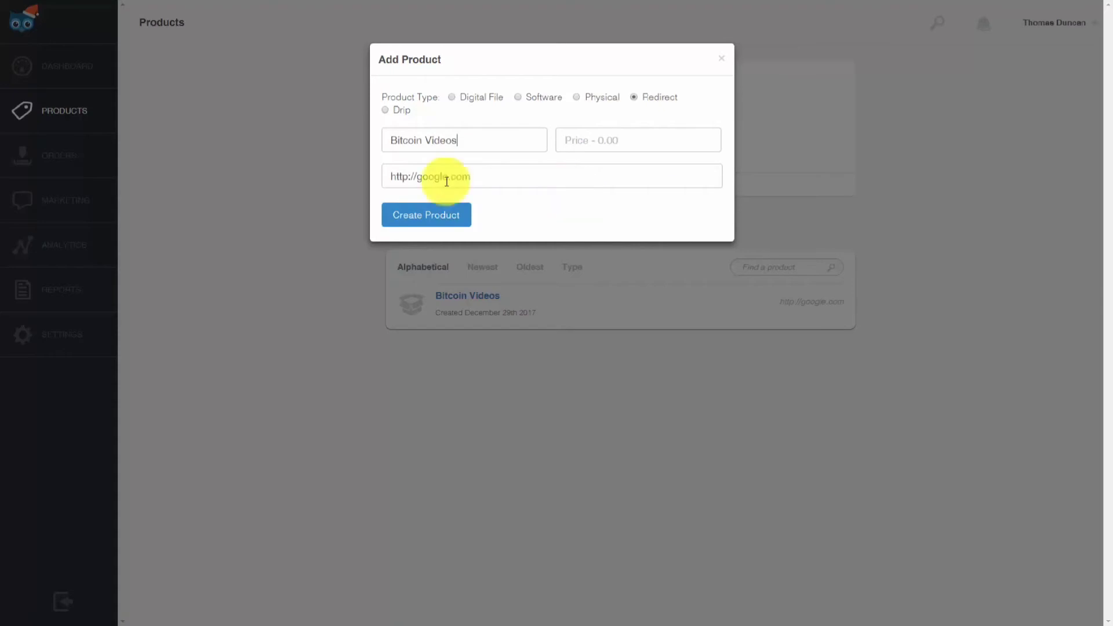
left_click(581, 145)
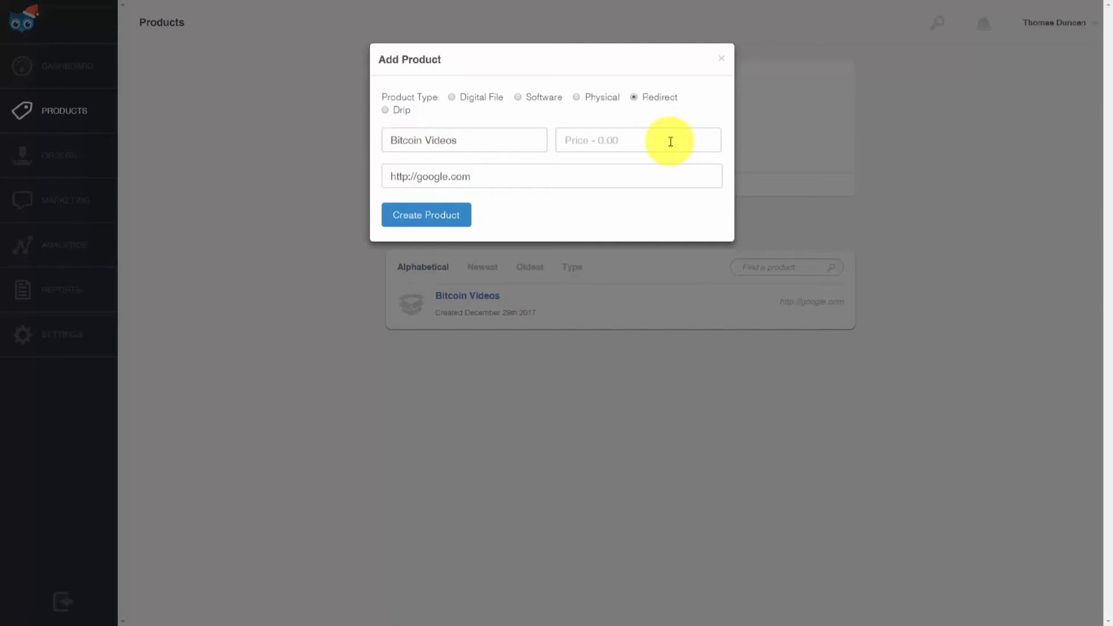
type("17")
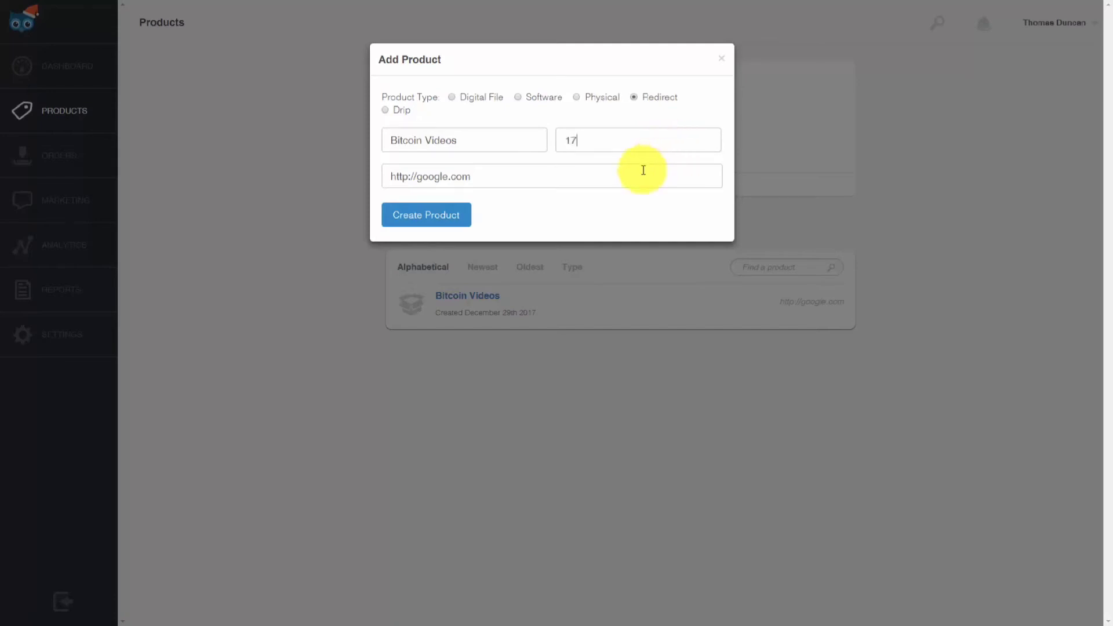
left_click(425, 224)
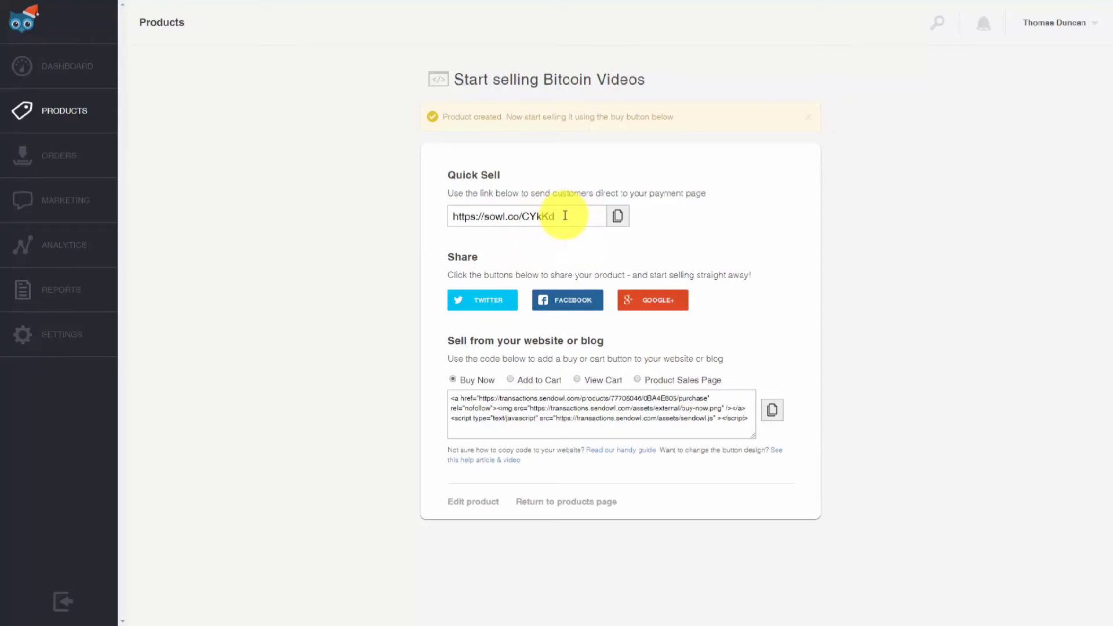
Select the Bitcoin Videos Buy Now embed code and copy it
left_click_drag(564, 216, 454, 216)
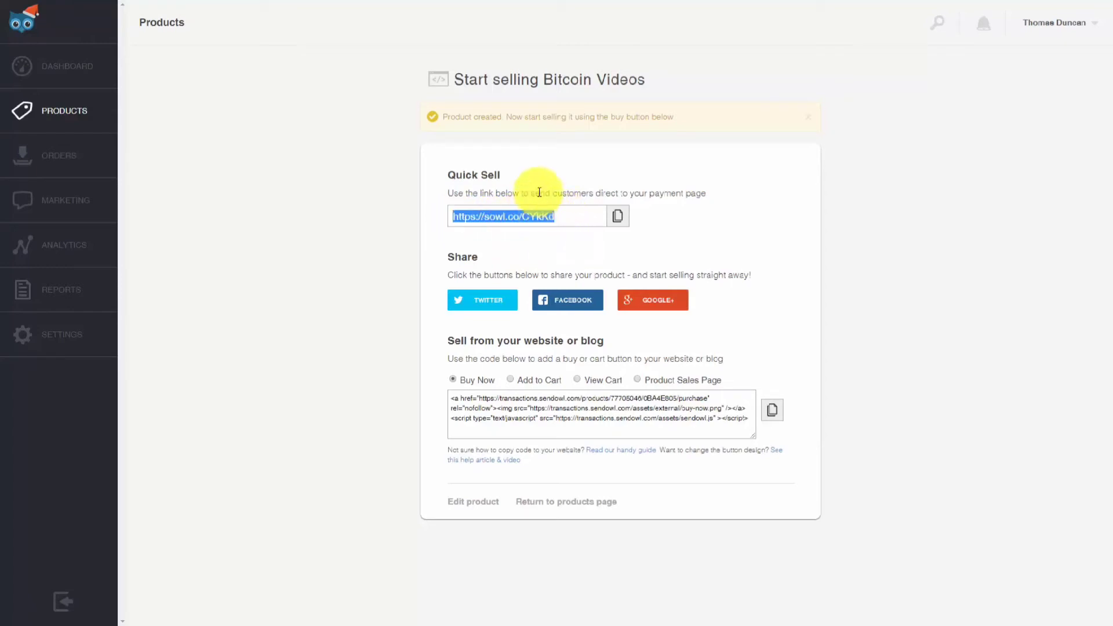
left_click(452, 400)
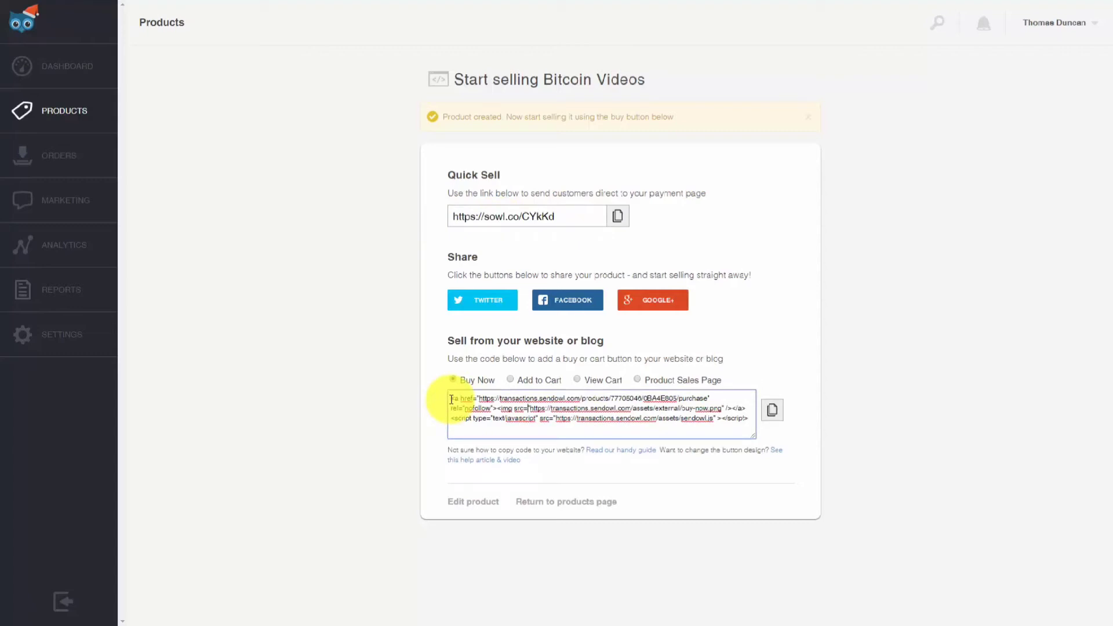
left_click_drag(452, 400, 800, 427)
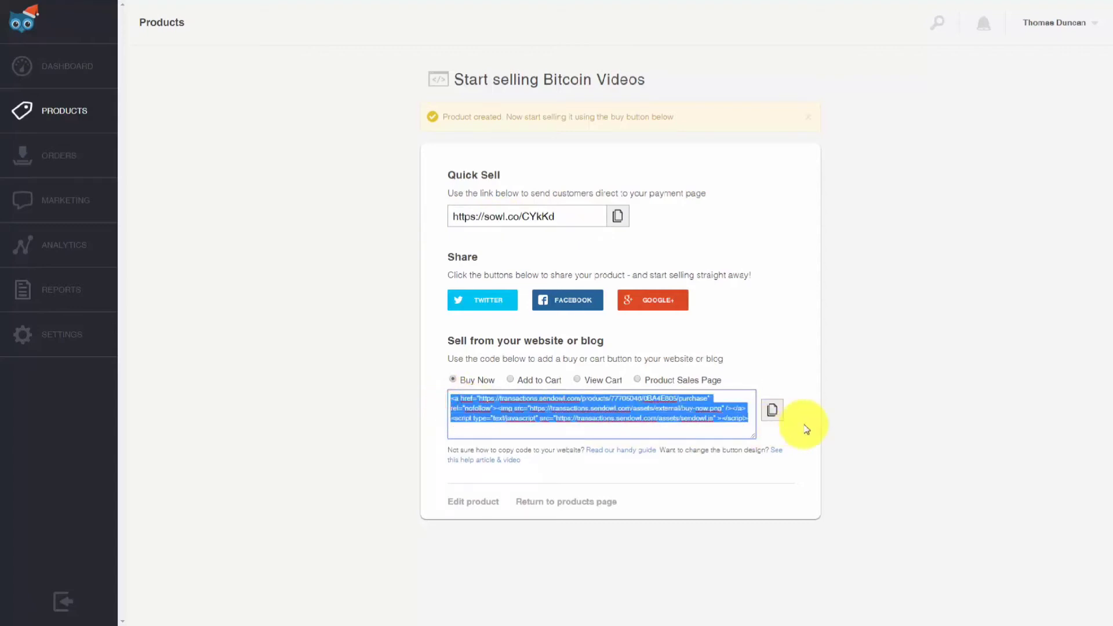
right_click(631, 411)
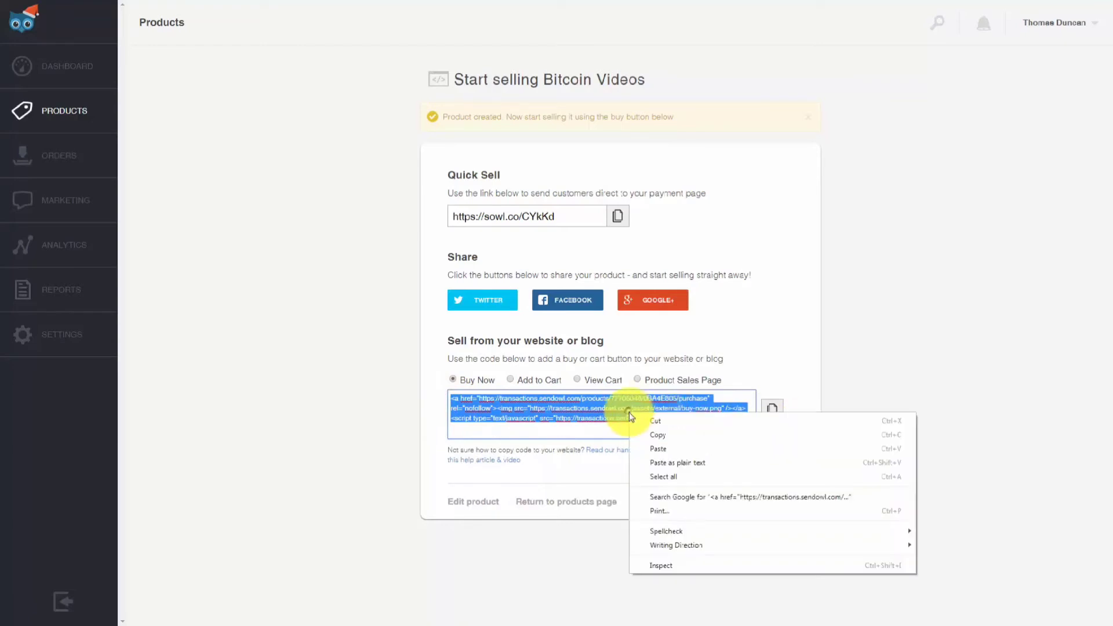
left_click(674, 436)
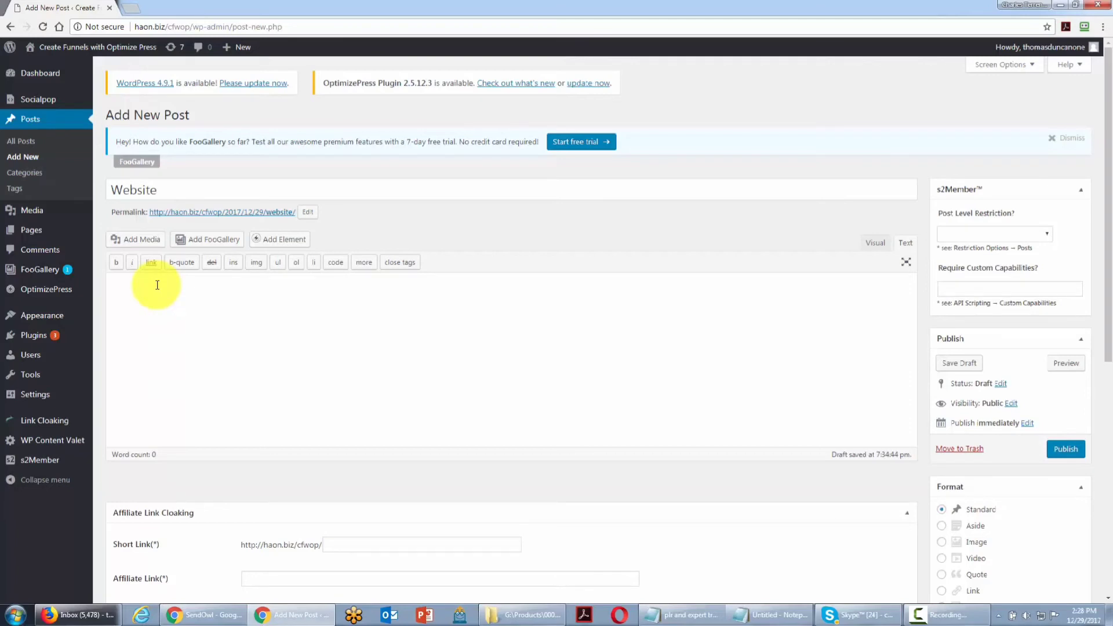
Paste the Buy Now code into the Website post, close it with </center>, and publish
key("ctrl+v")
key("ctrl+v")
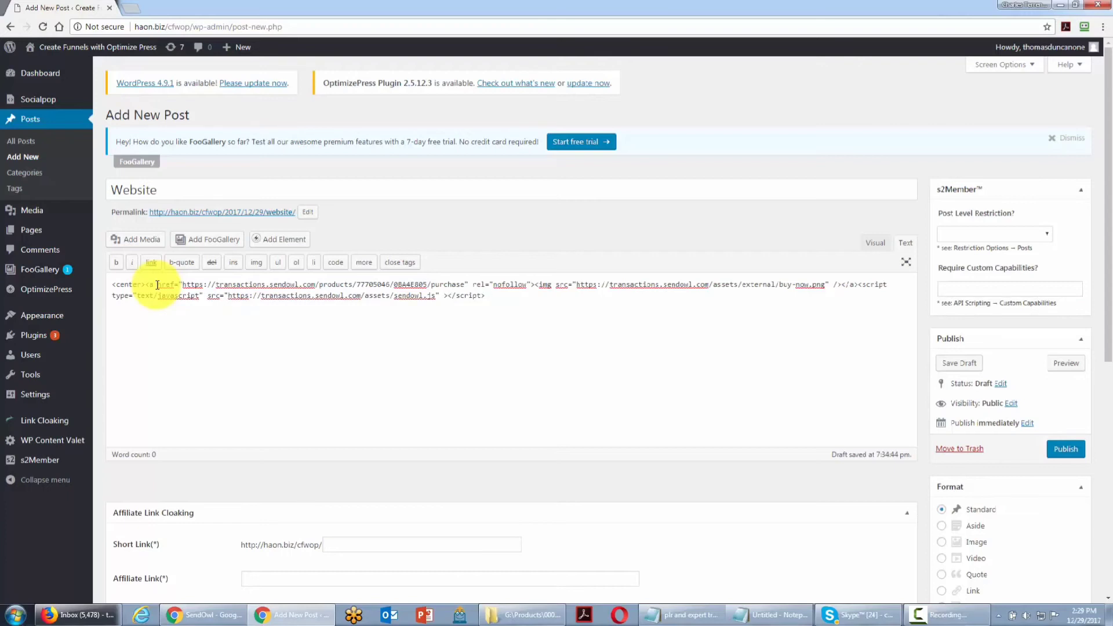
type("</center>")
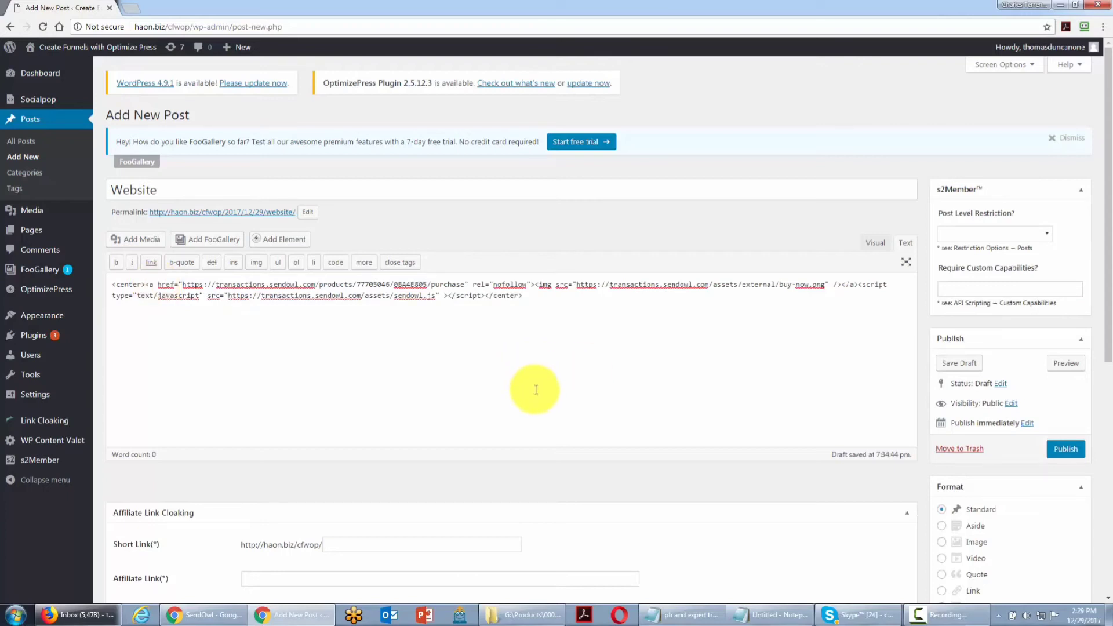
left_click(1065, 450)
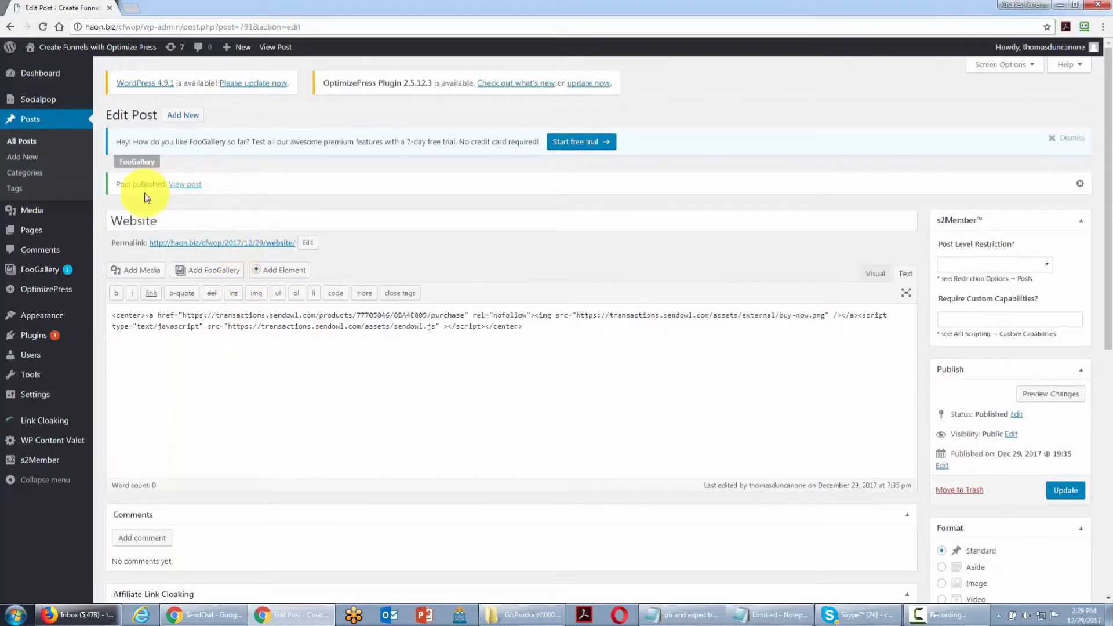
View the post full screen, start a Buy Now test purchase, and show the bitcoin payment details
left_click(182, 185)
key("F11")
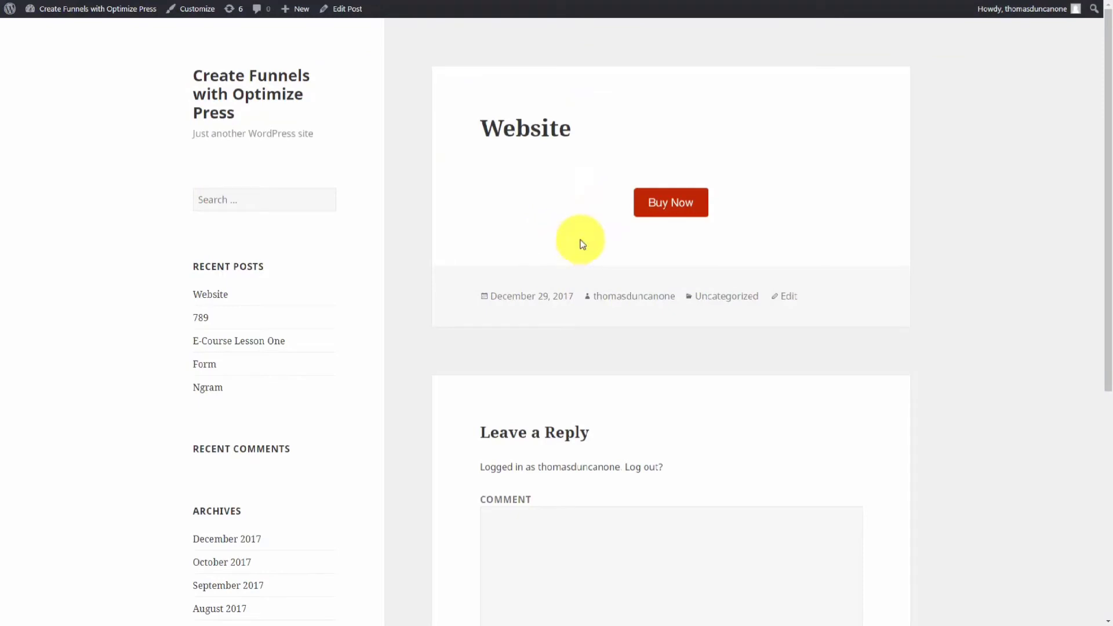
left_click(655, 210)
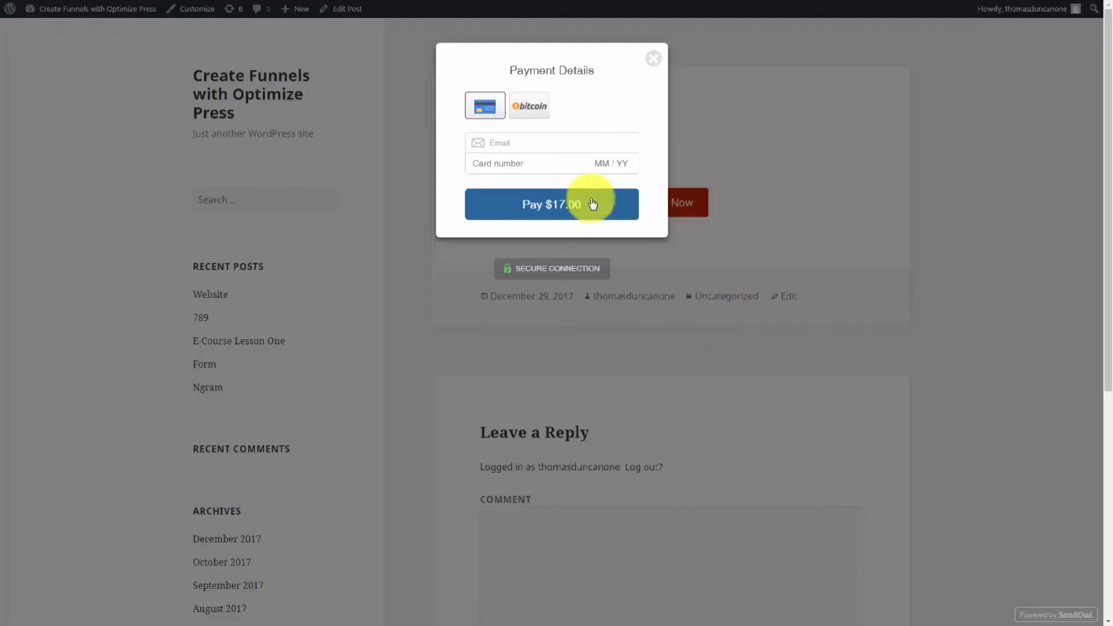
left_click(531, 109)
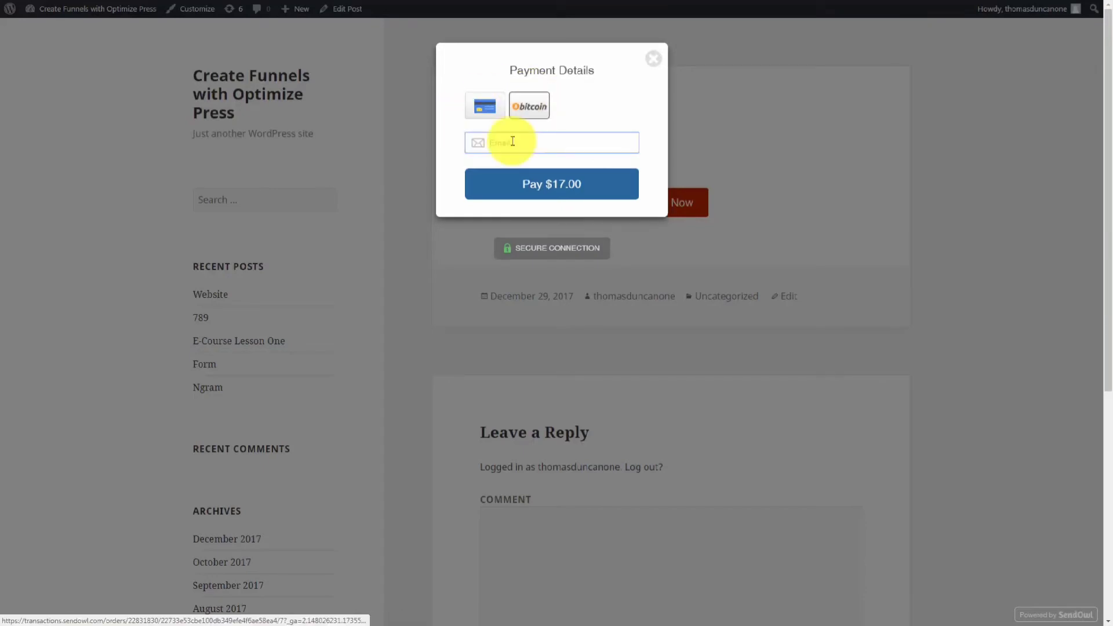
left_click(528, 116)
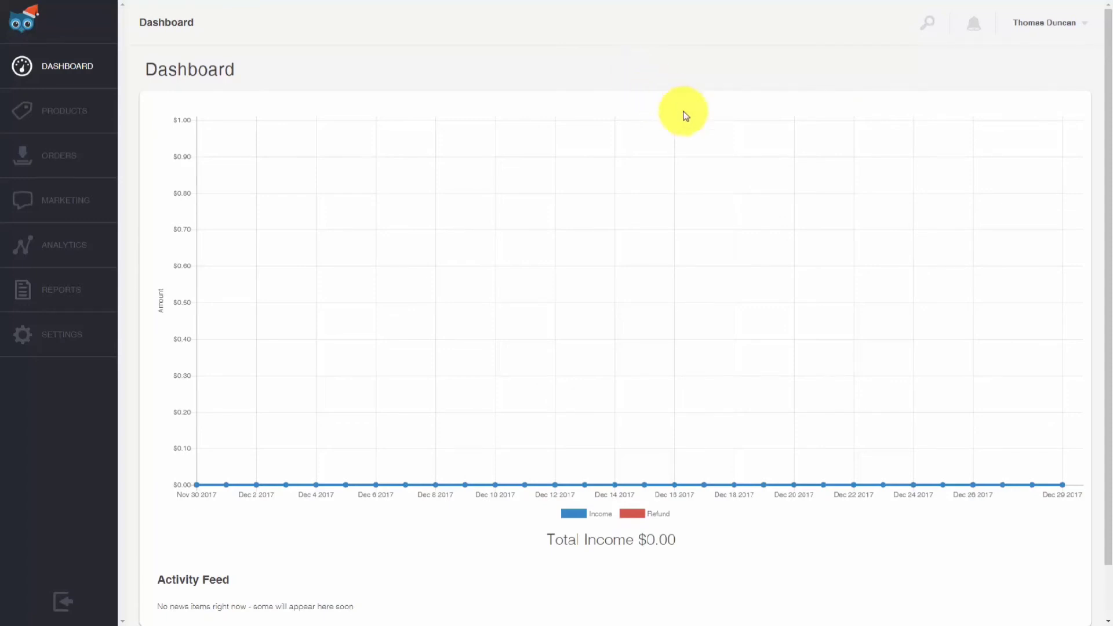
Select GetResponse as the provider under Marketing > Mailing List
left_click(67, 200)
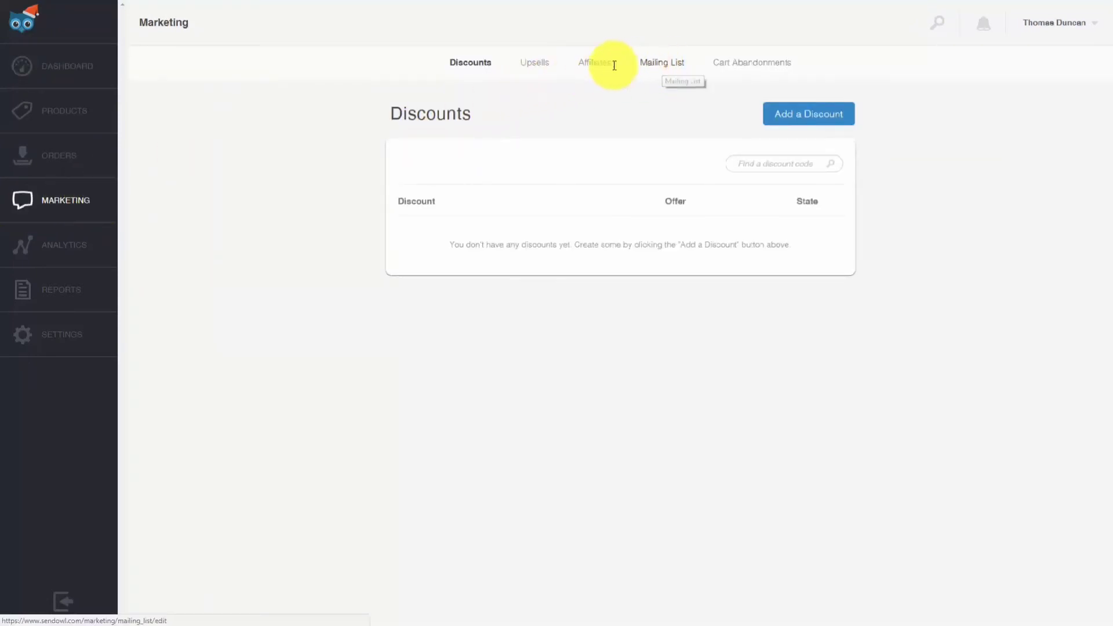
left_click(648, 63)
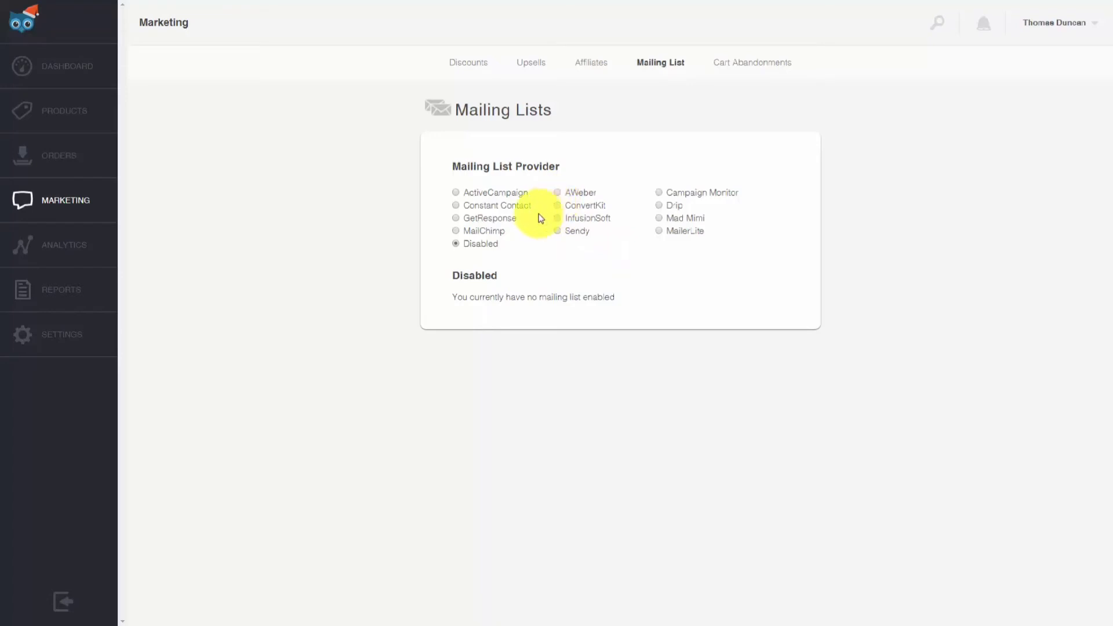
left_click(457, 218)
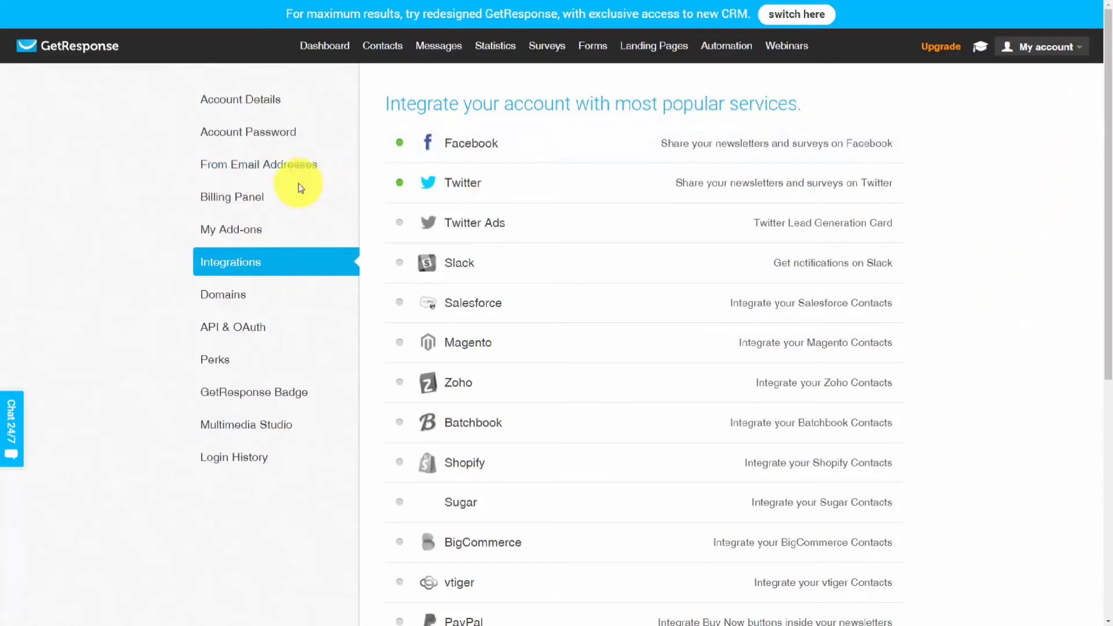
Copy the default API key from GetResponse's API & OAuth settings
left_click(212, 329)
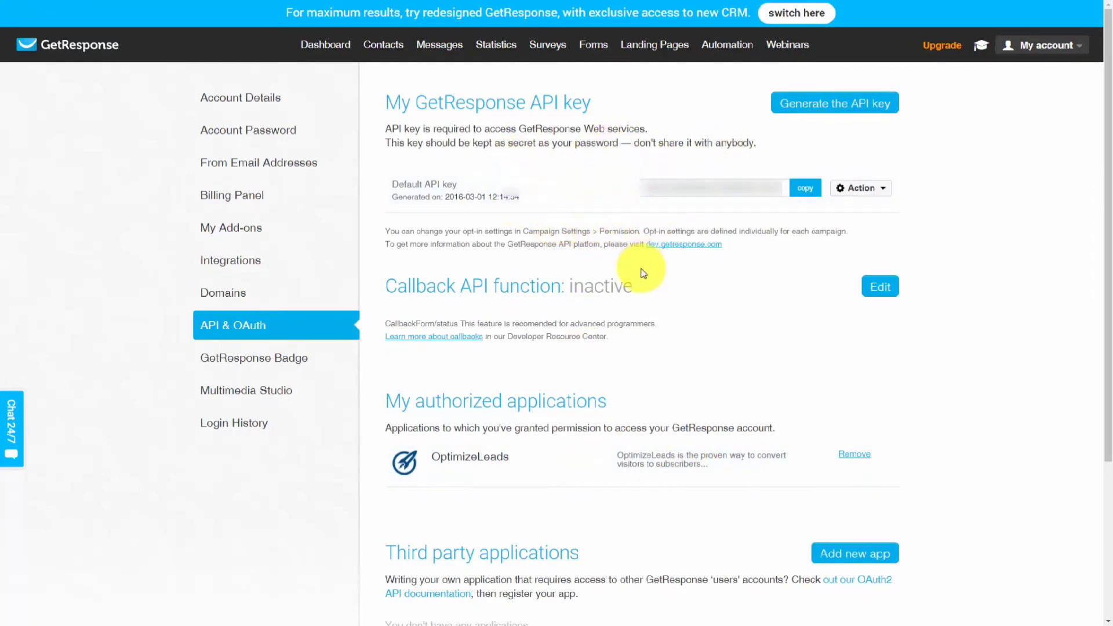
left_click(809, 193)
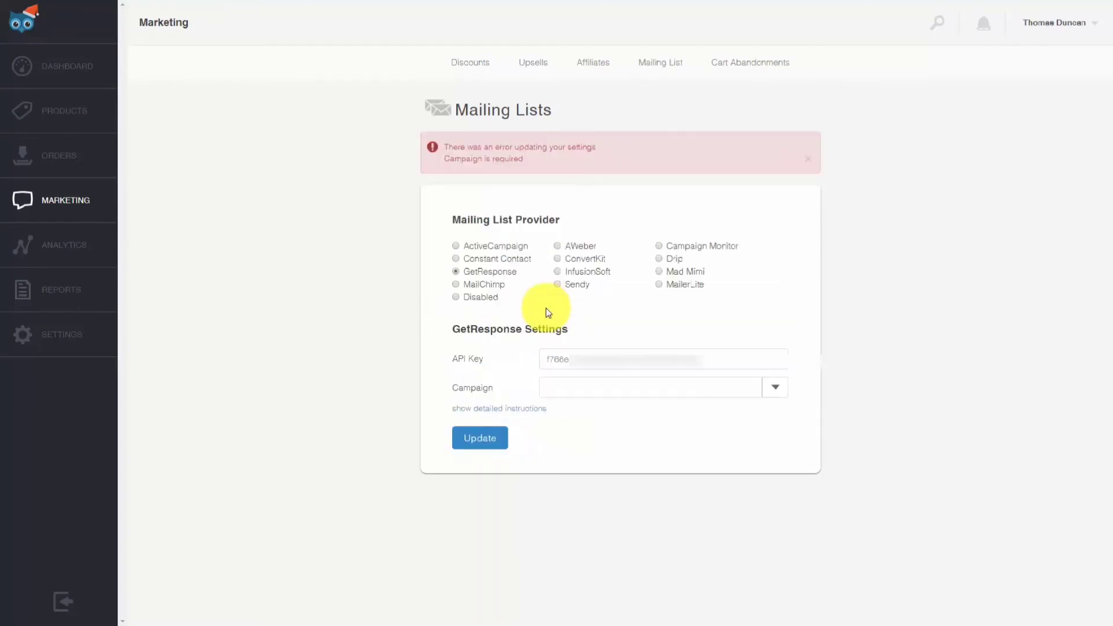
Connect GetResponse to the googlehangoutsforme campaign and save the mailing list settings
left_click(777, 392)
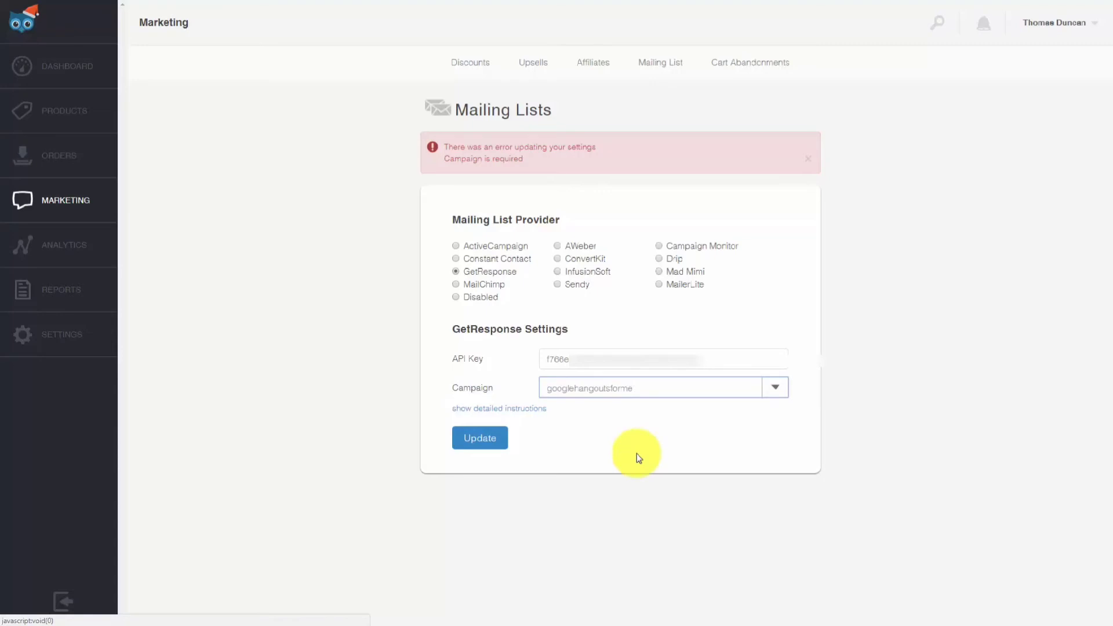
left_click(481, 439)
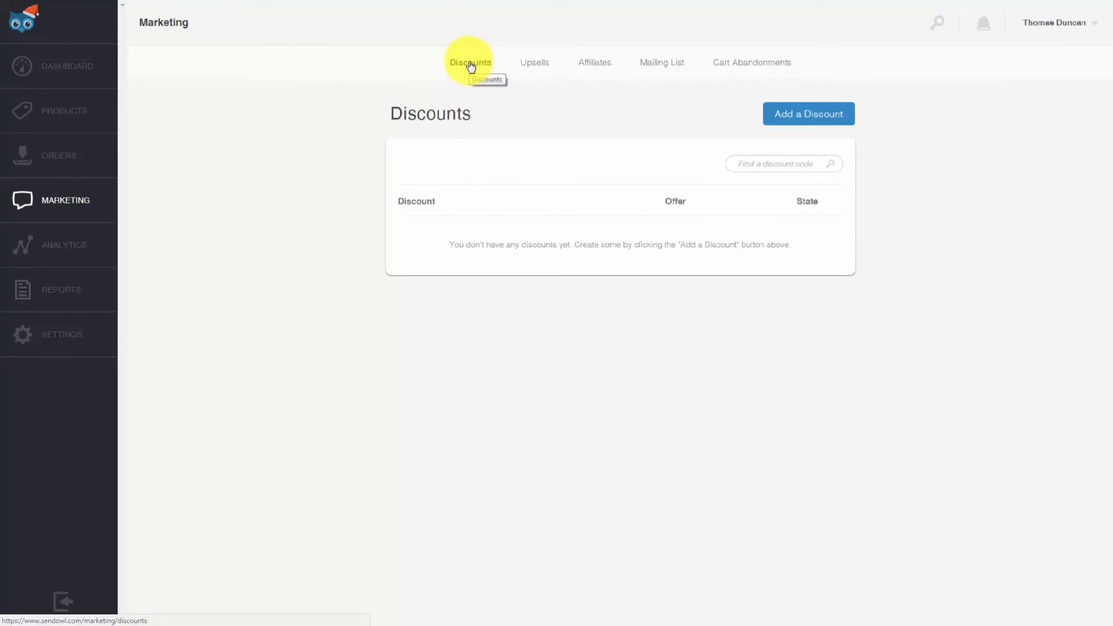
Start a new discount named 'Big Sale' at 25% off
left_click(790, 119)
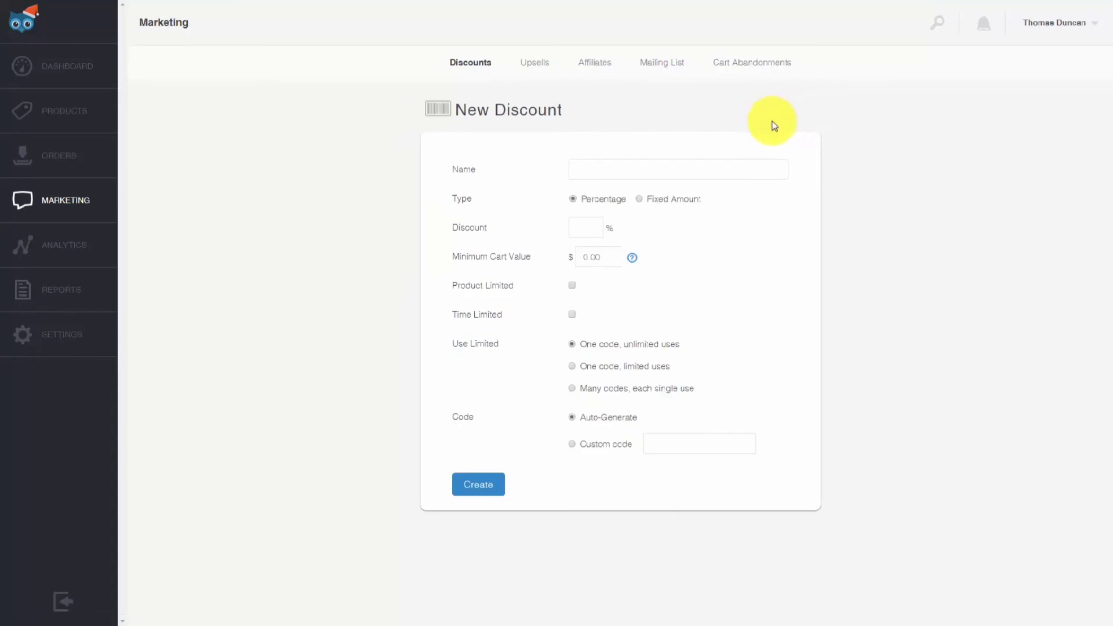
left_click(593, 169)
type("Big Sale")
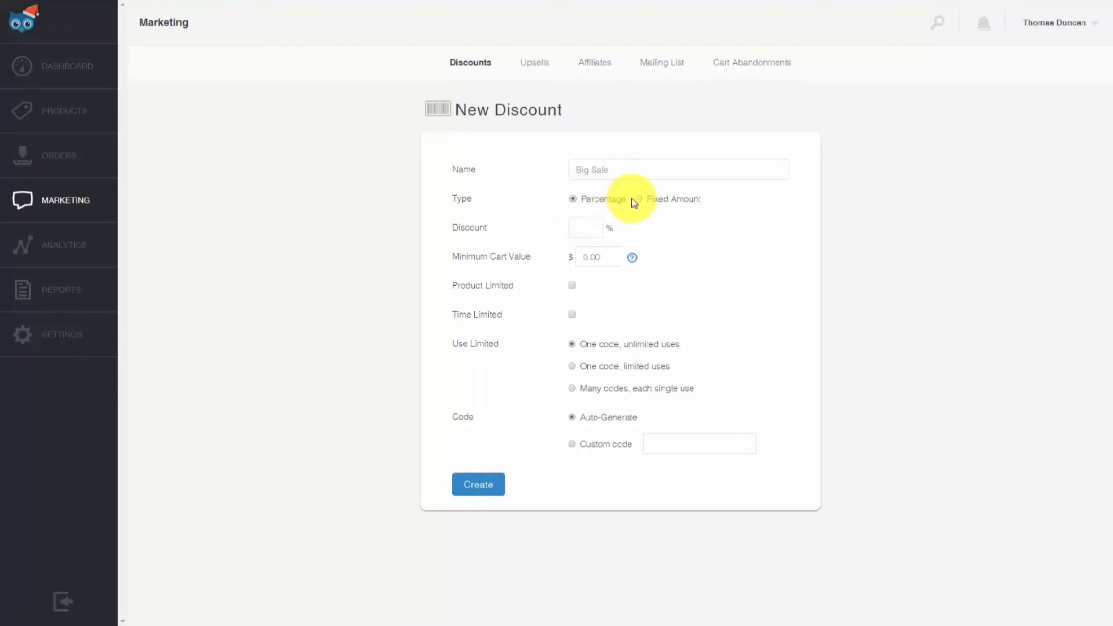
left_click(582, 227)
type("25")
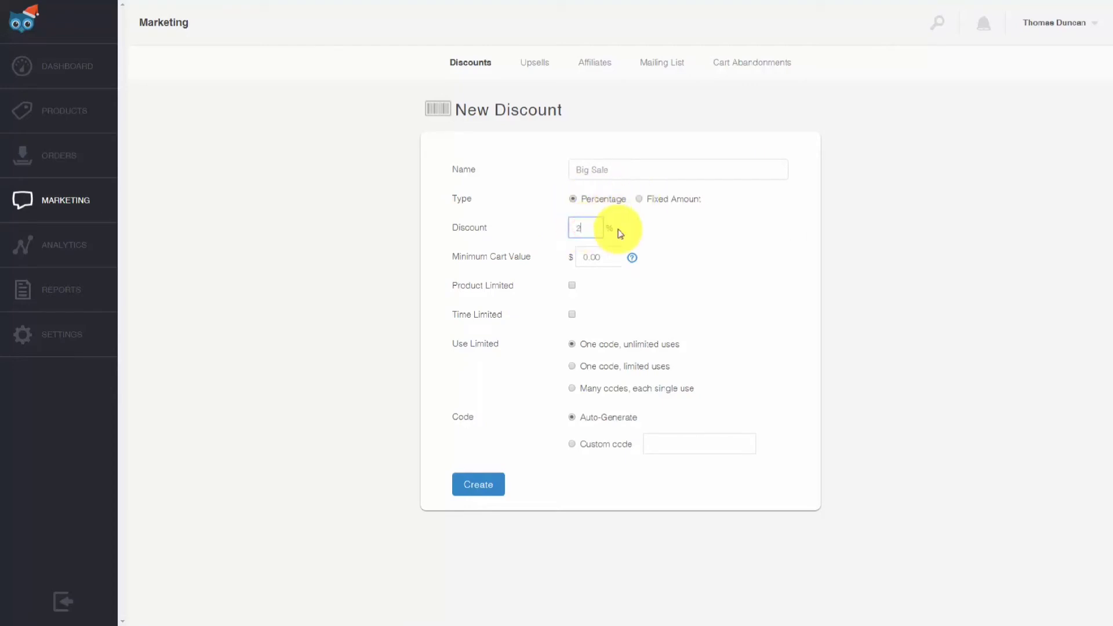
left_click(728, 275)
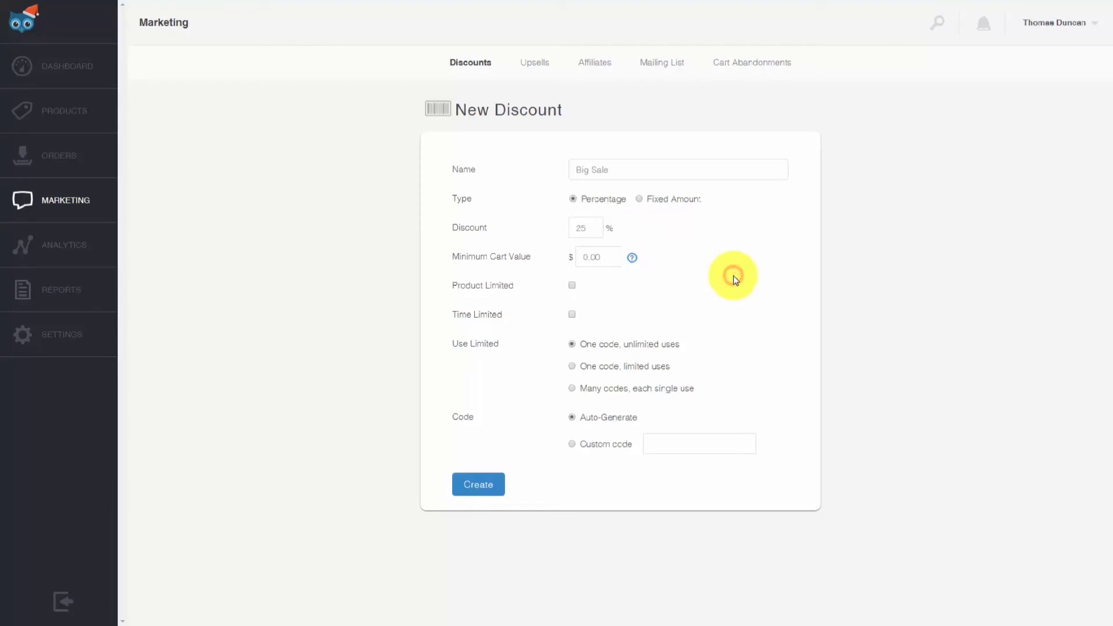
Give the discount the custom code 'bigsale' with no product restriction and create it
left_click(571, 286)
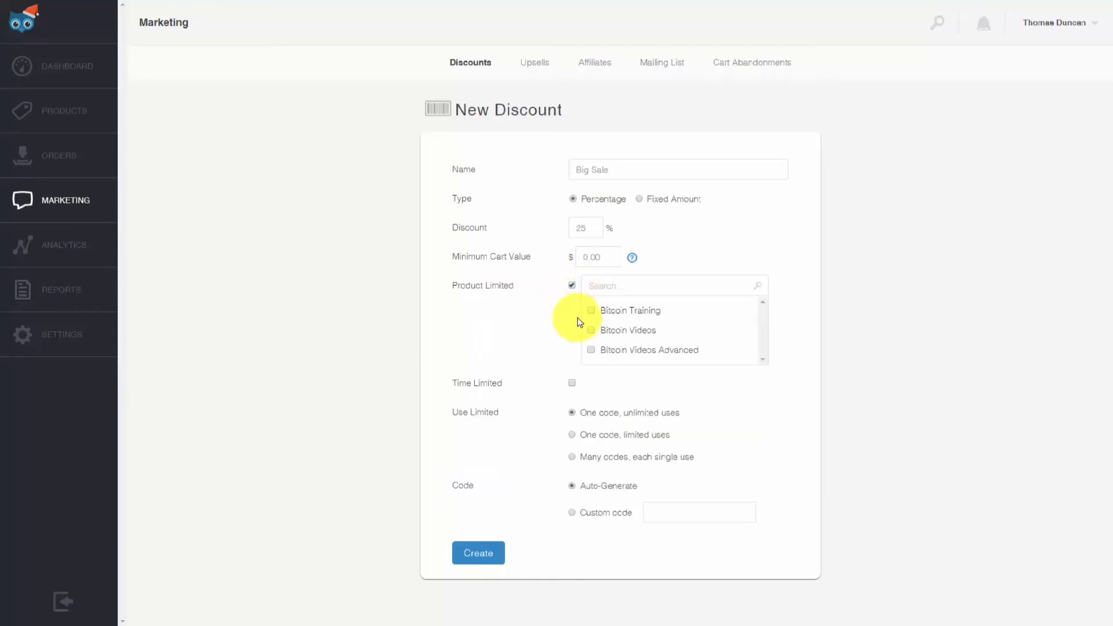
left_click(572, 285)
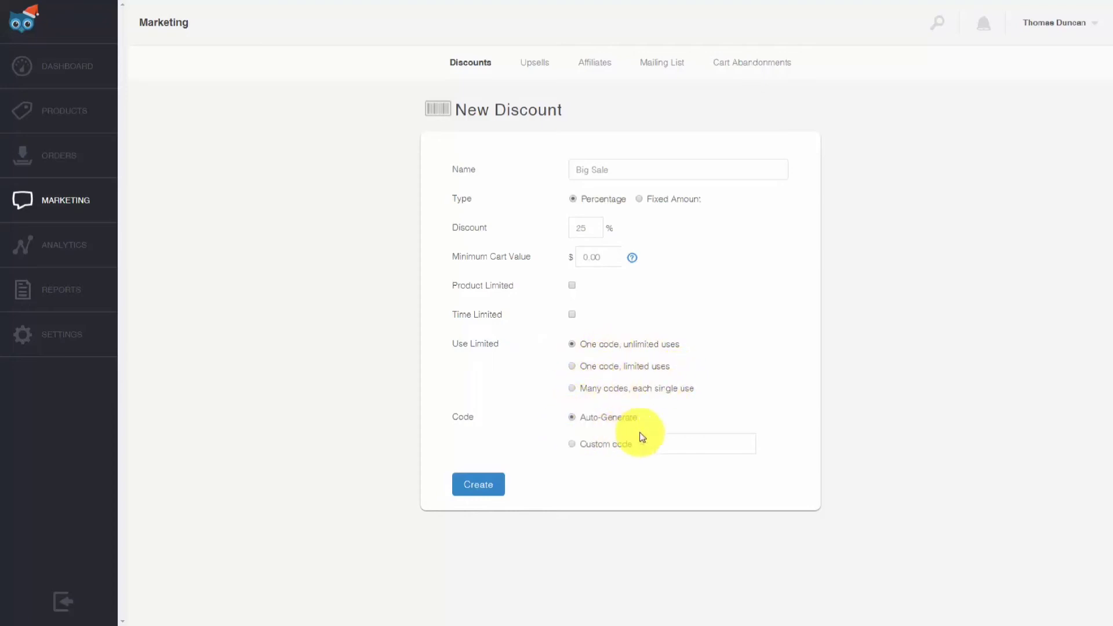
left_click(572, 444)
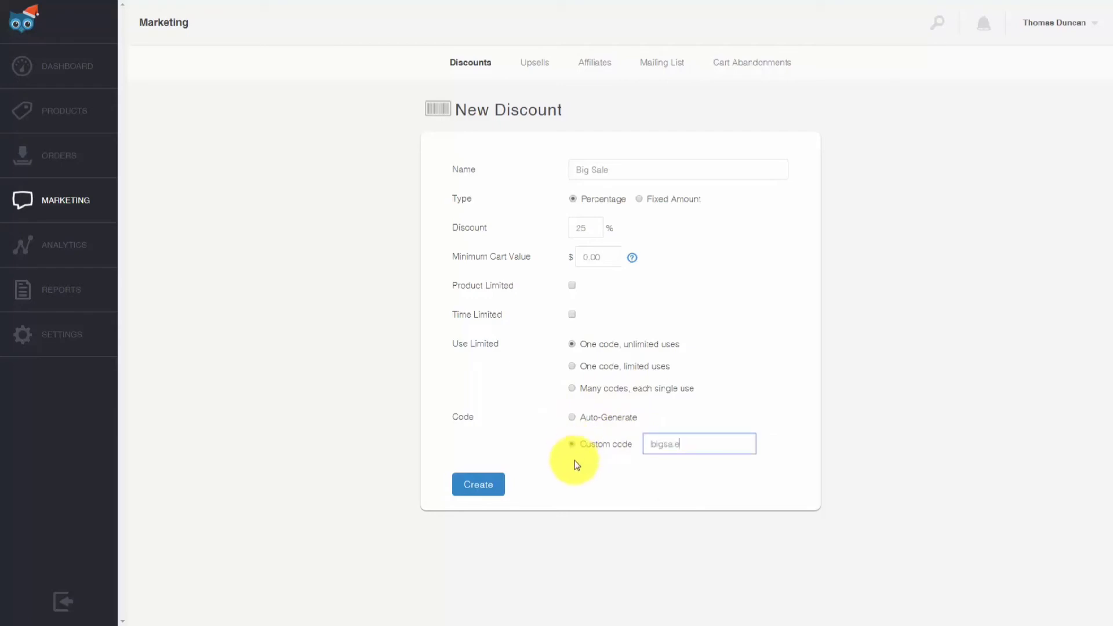
left_click(479, 486)
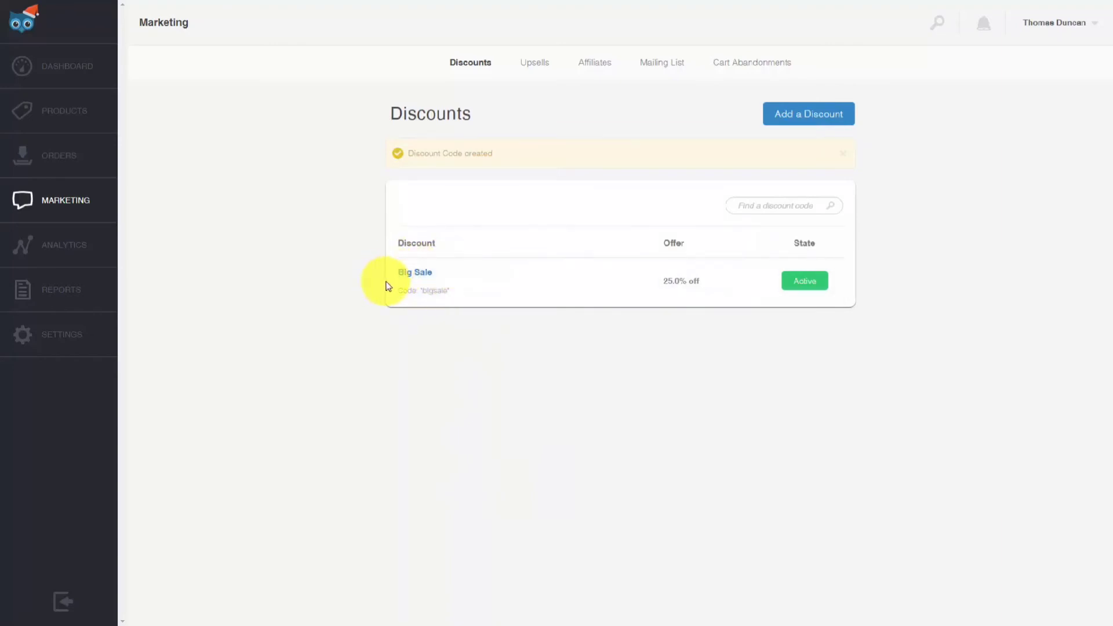
double_click(432, 291)
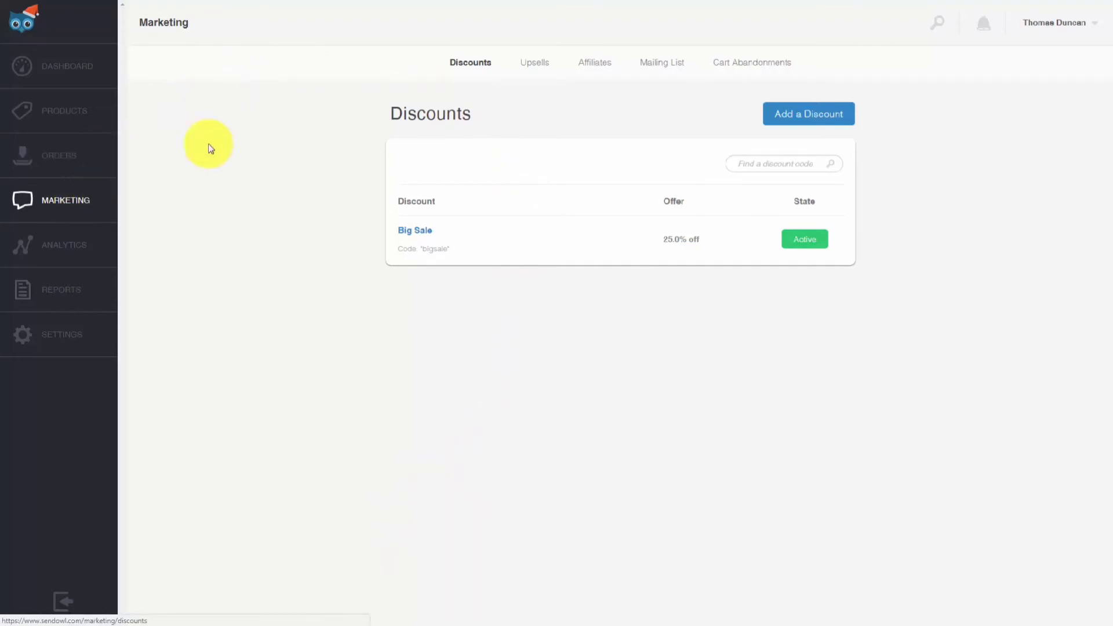
Create a new upsell named 'Upsell To Bitcoin Videos' with its state left Enabled
left_click(532, 64)
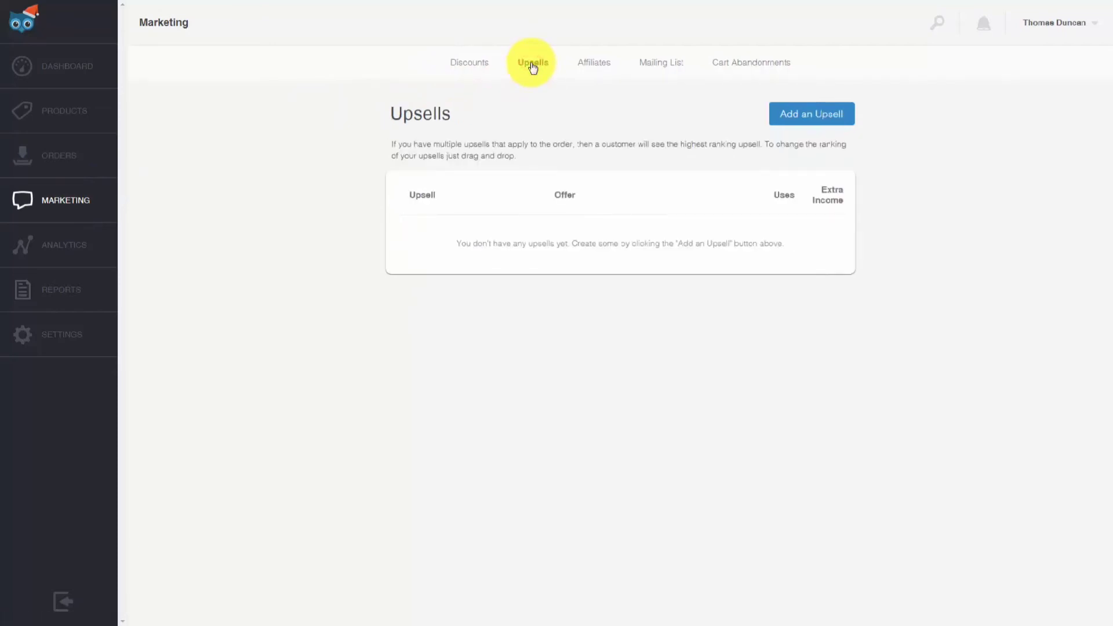
left_click(803, 115)
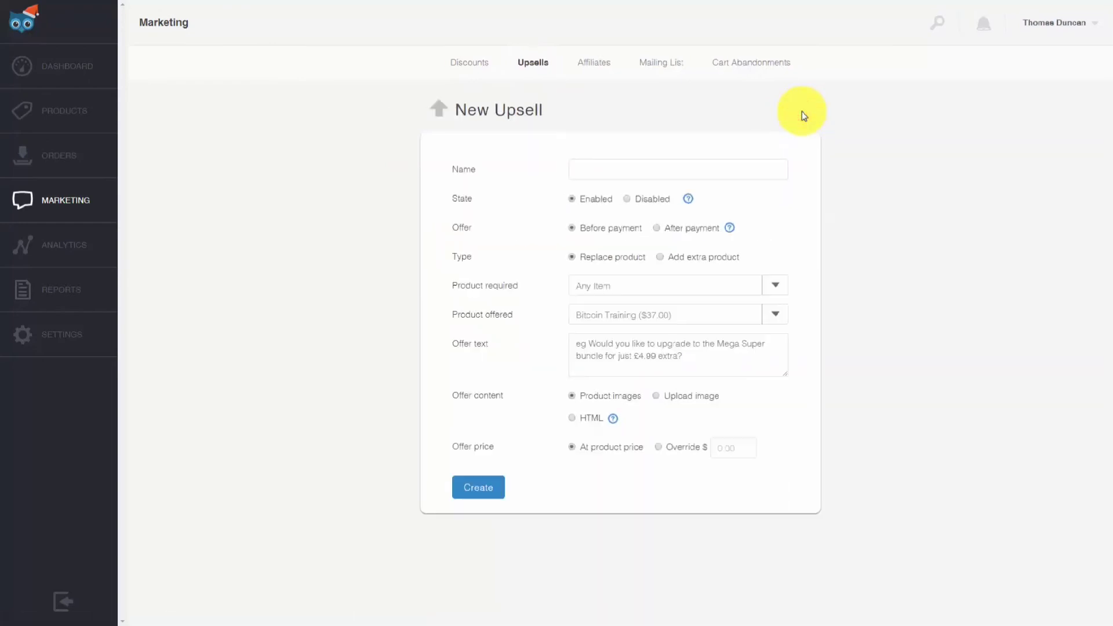
left_click(603, 173)
type("Upsell To Bitcoin Videos")
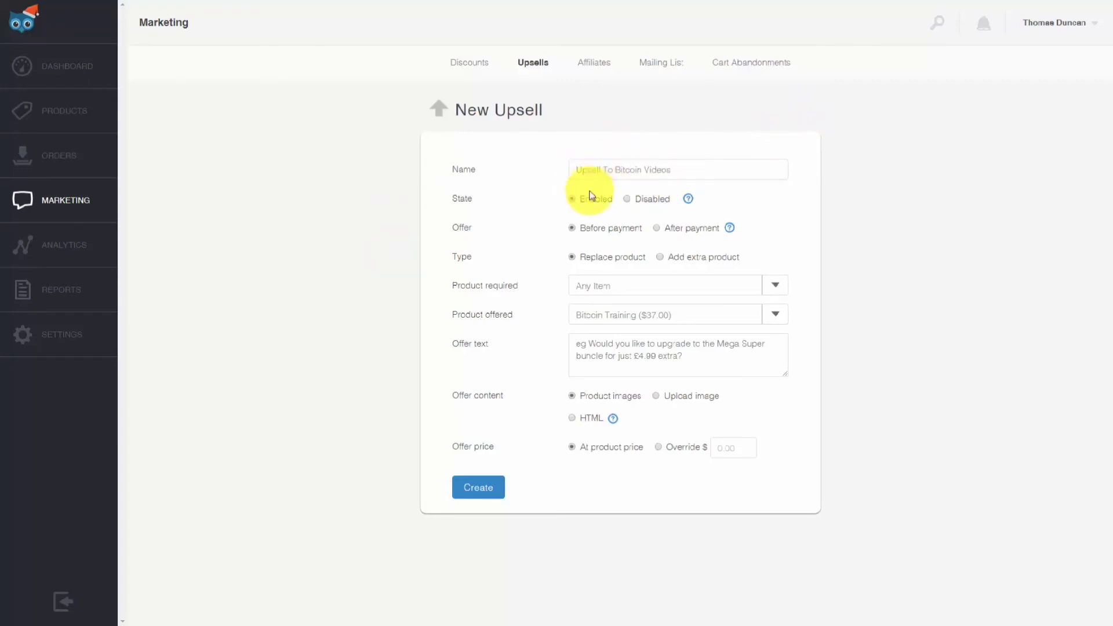
left_click(626, 200)
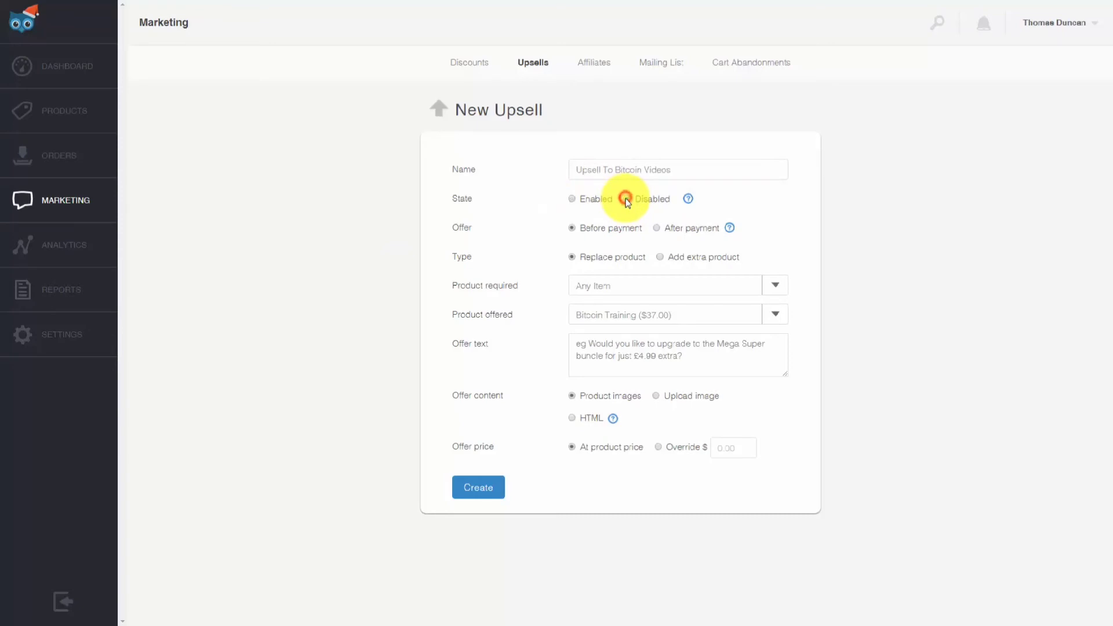
left_click(572, 200)
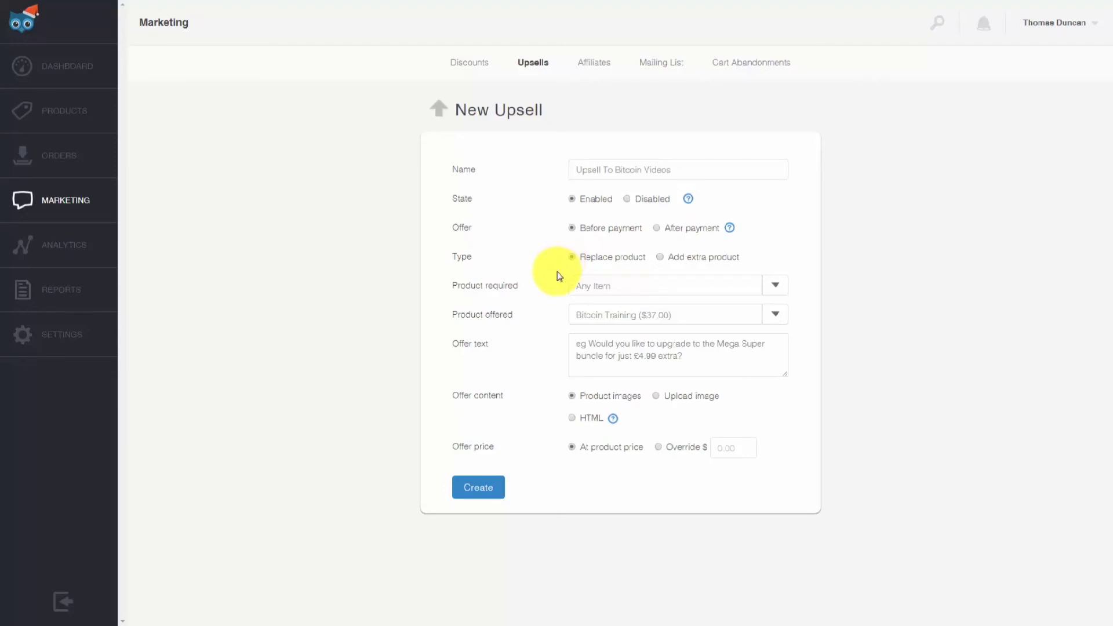
Make the upsell add Bitcoin Training ($37.00) to orders that require Bitcoin Videos
left_click(659, 258)
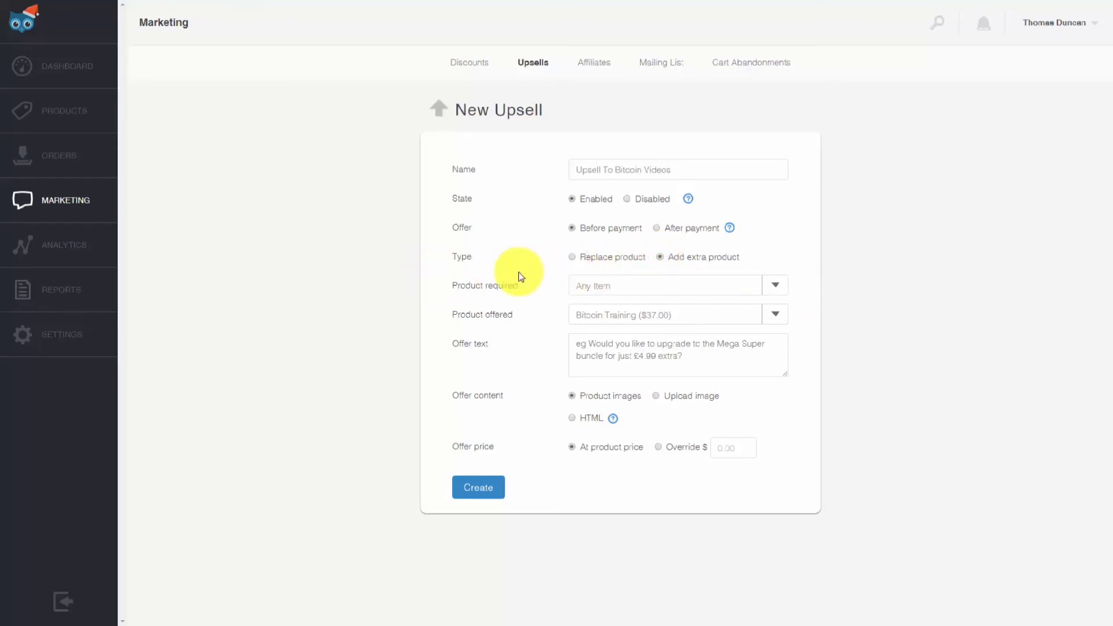
left_click(776, 285)
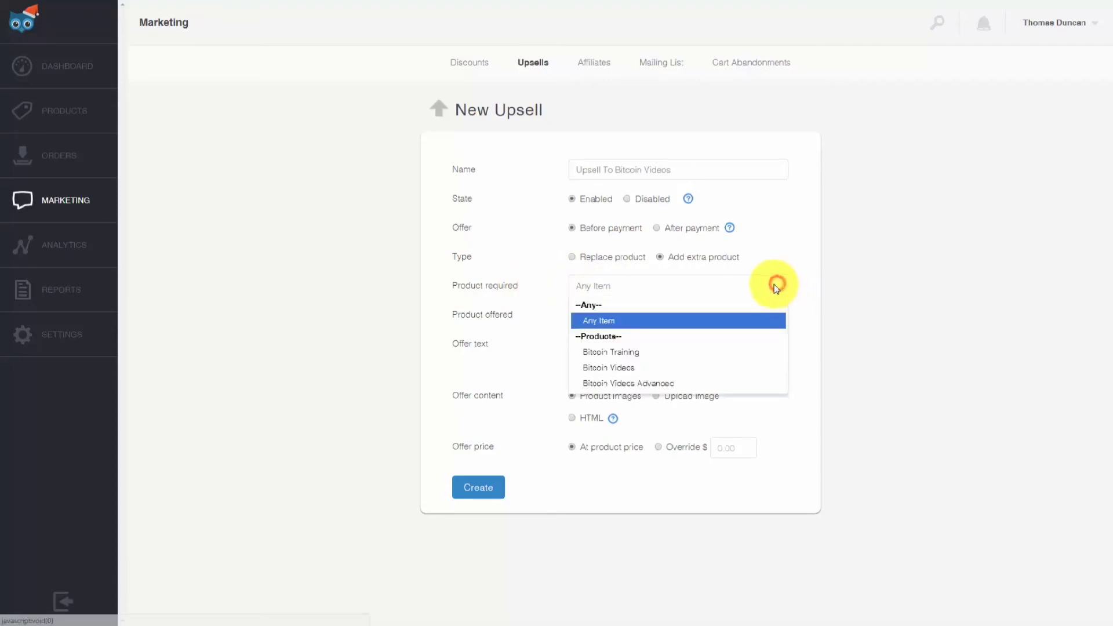
left_click(687, 366)
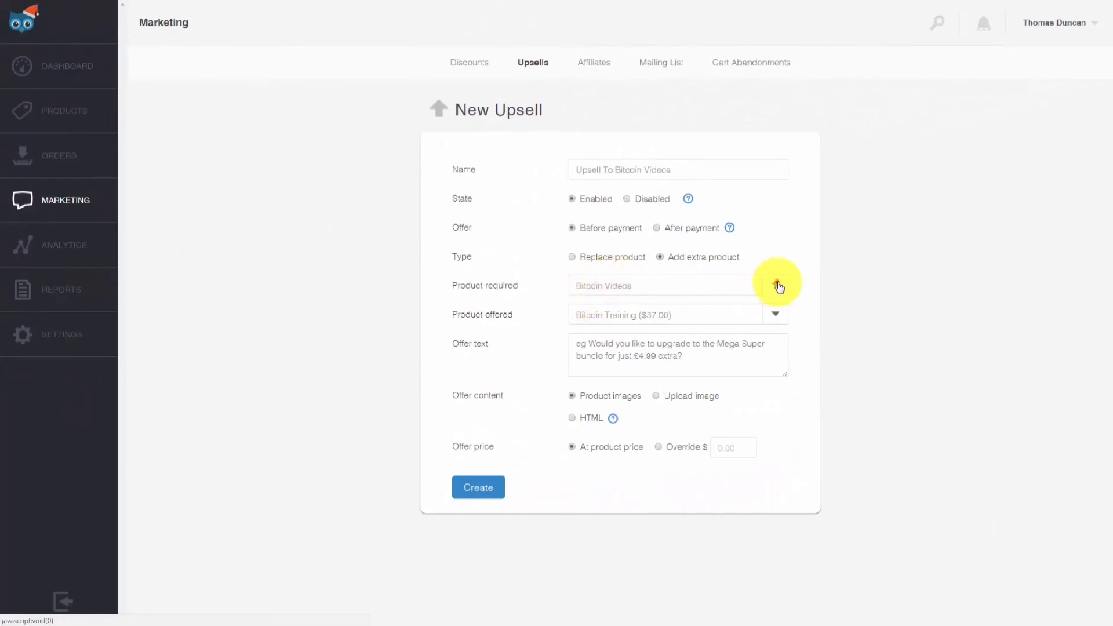
left_click(776, 285)
left_click(777, 284)
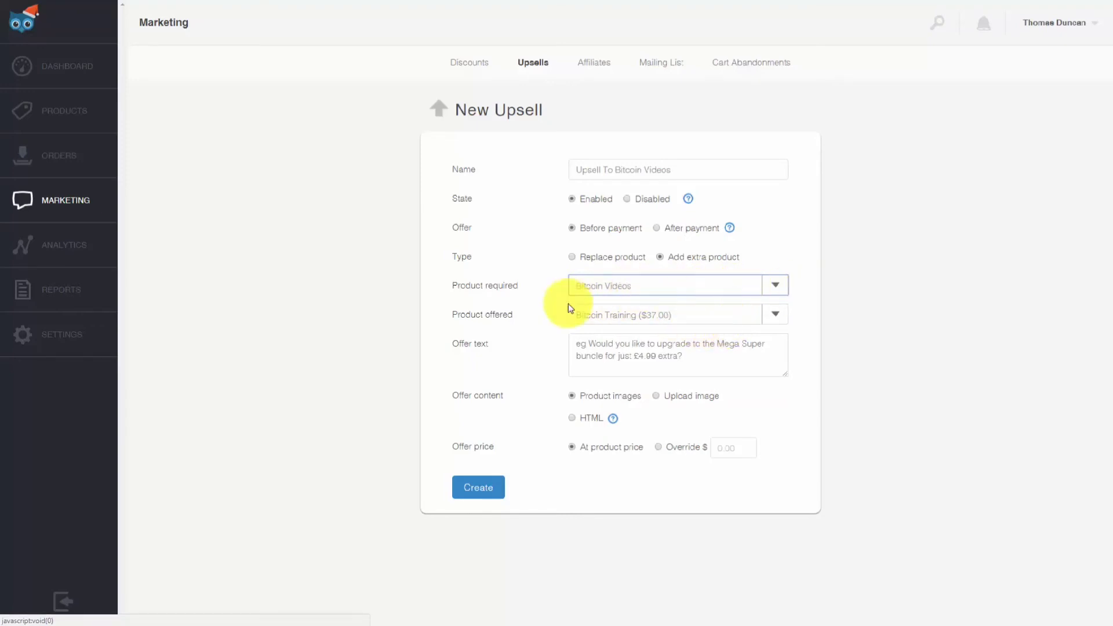
left_click(775, 316)
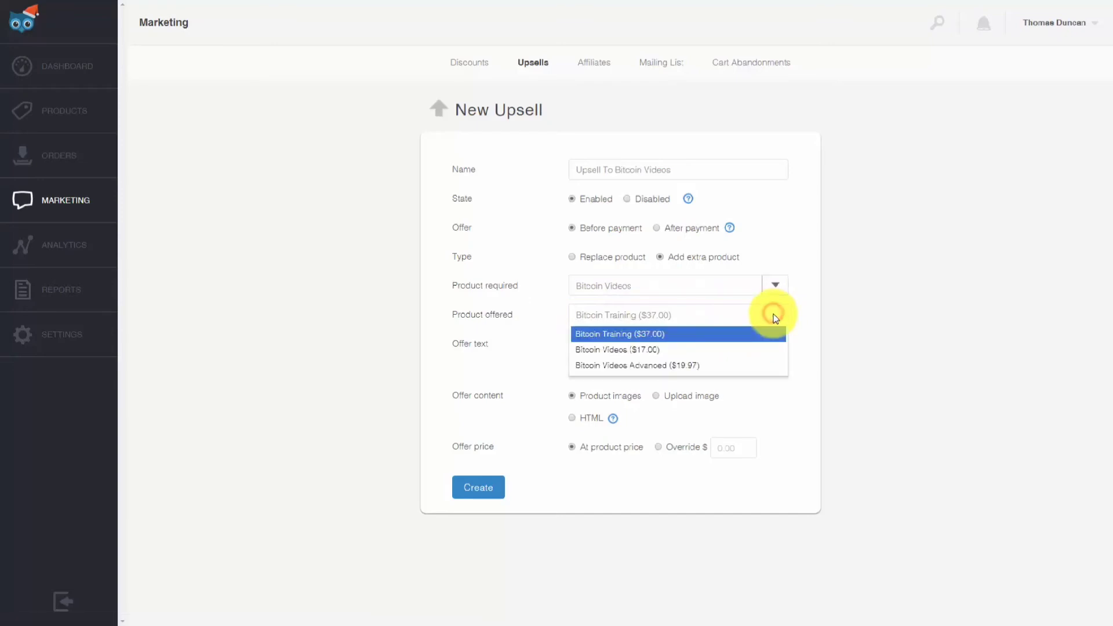
left_click(655, 336)
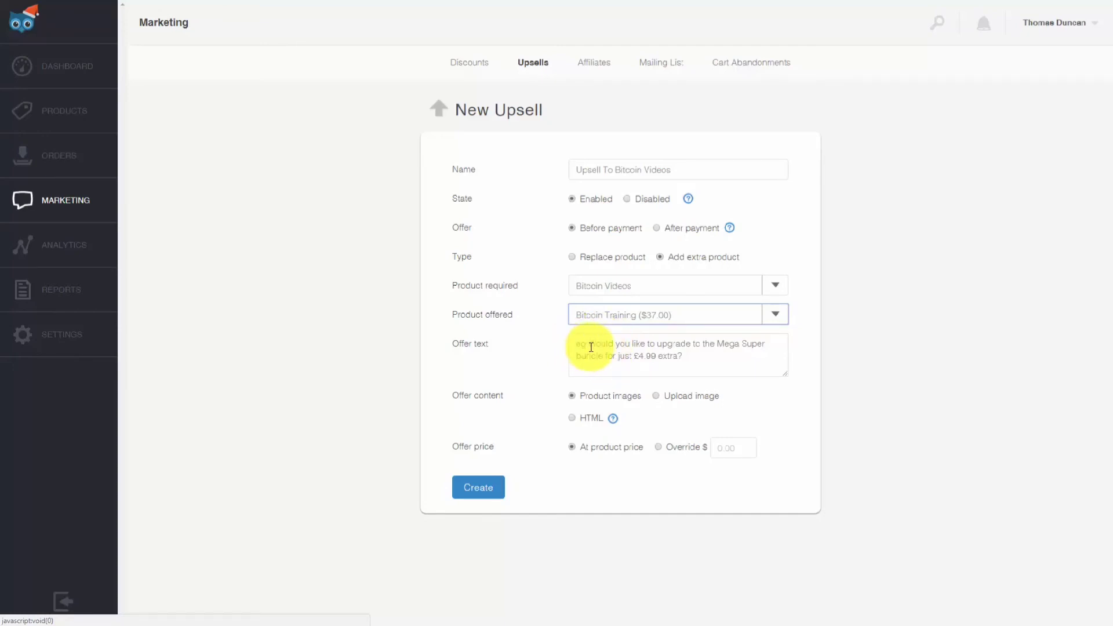
Paste the offer text, upload ipad.png, keep the product price, and create the upsell
left_click(591, 347)
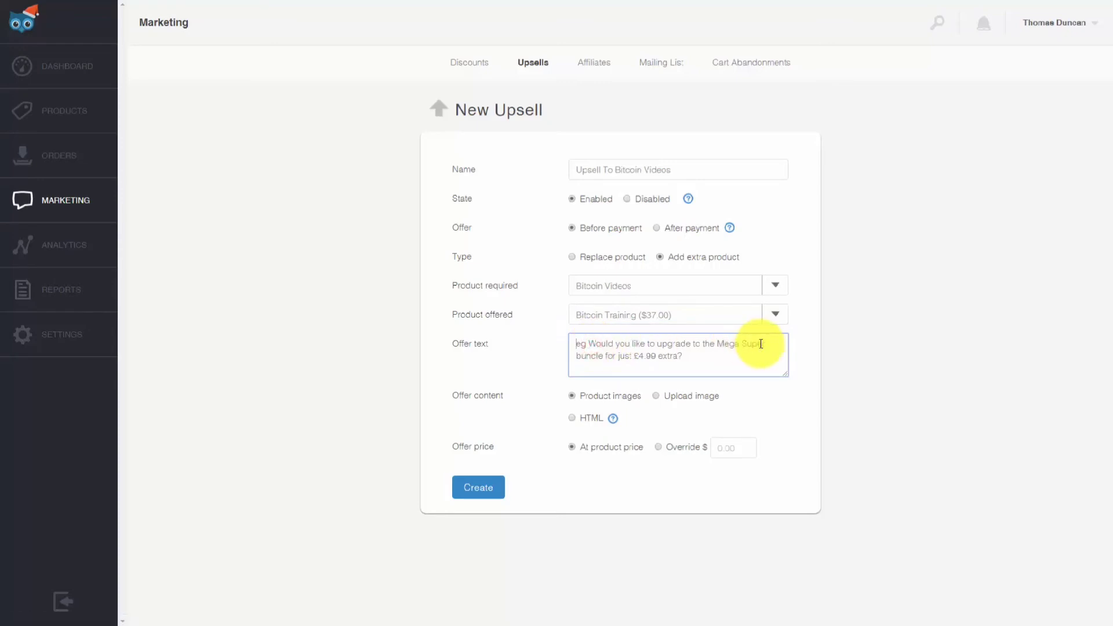
type("Get Access To Additional Training for Your Bitcoin Videos")
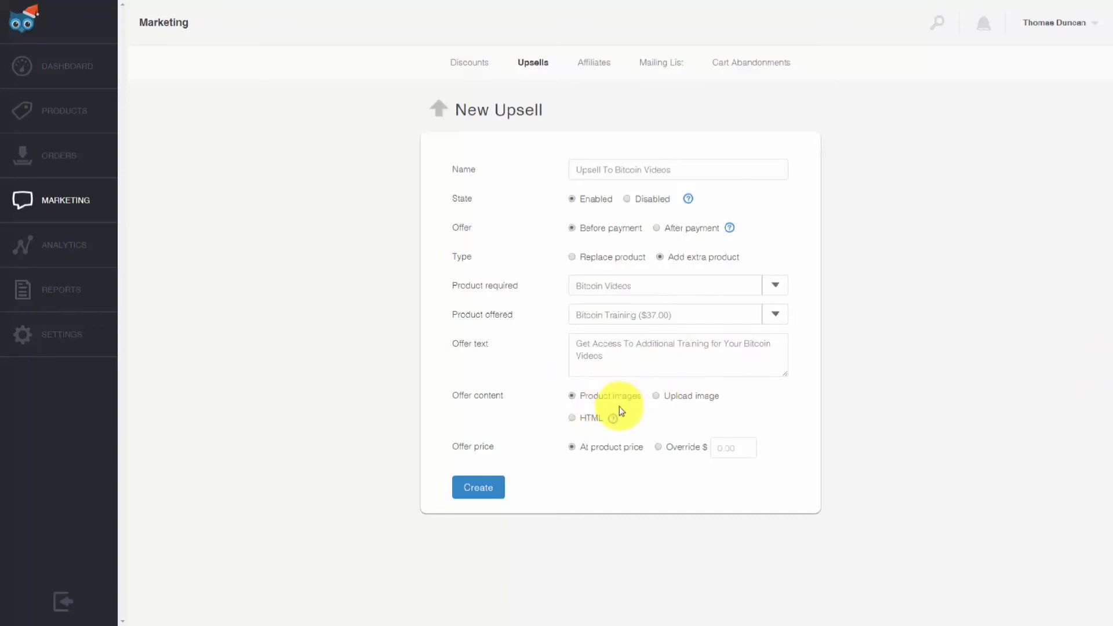
left_click(655, 396)
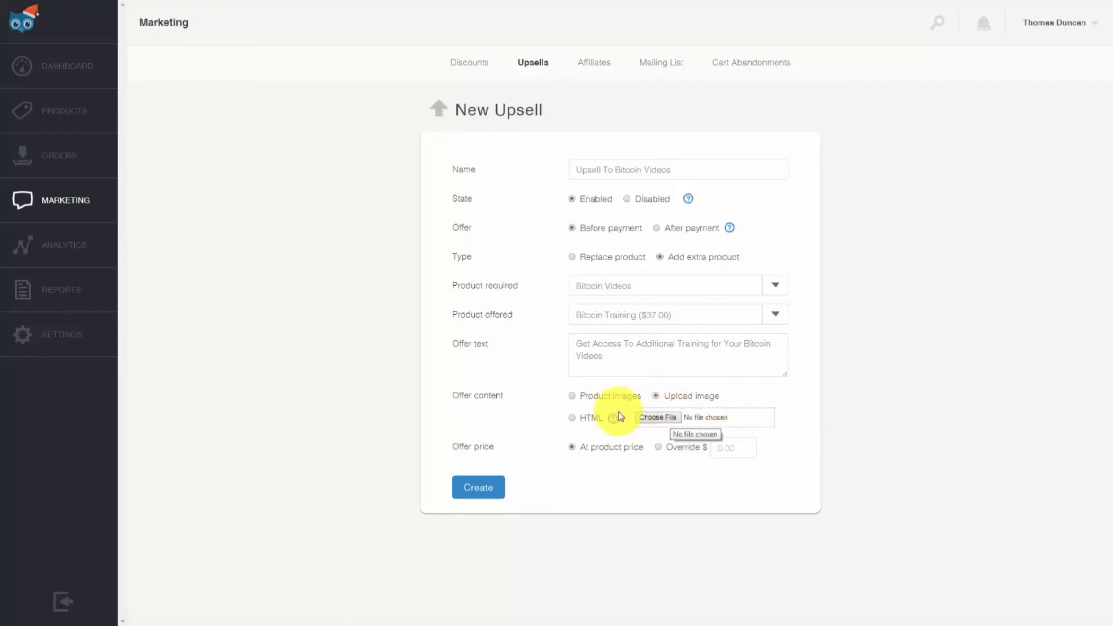
left_click(652, 409)
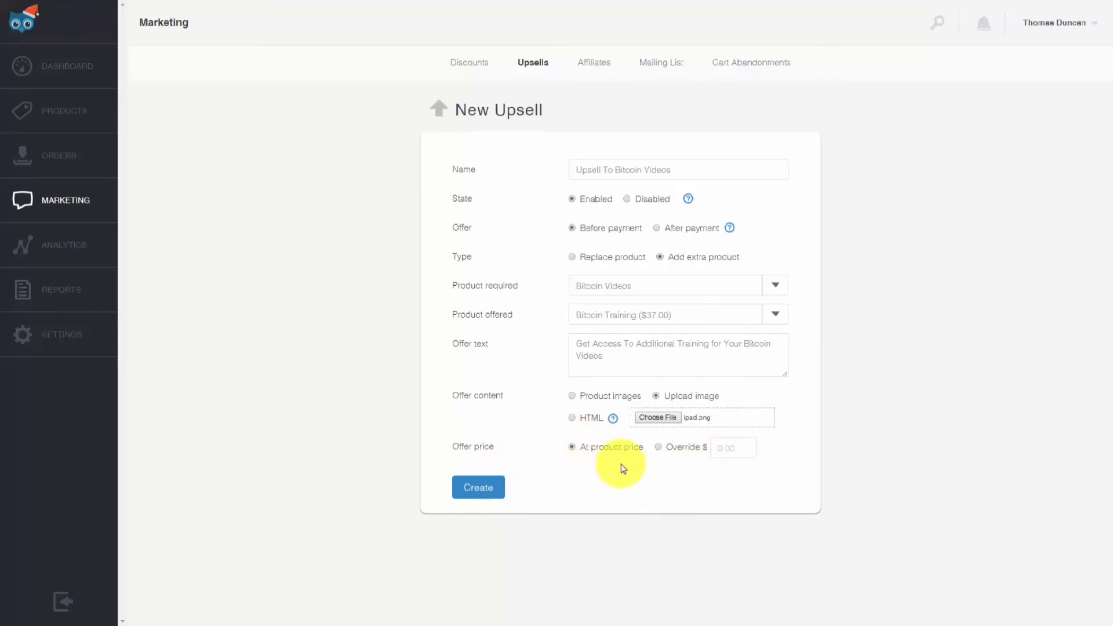
left_click(659, 449)
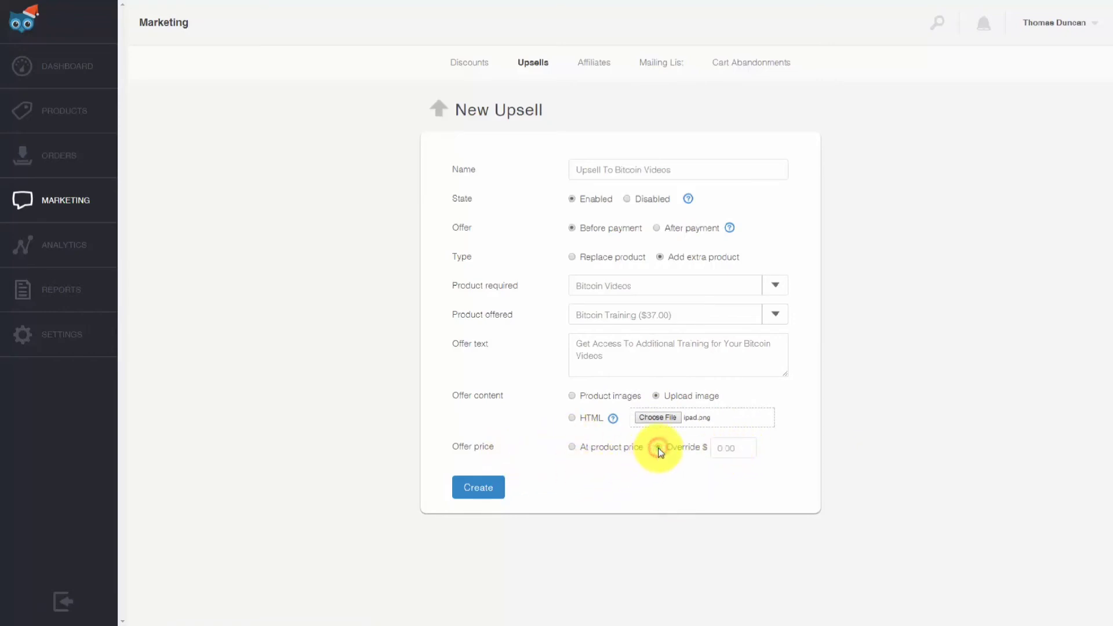
left_click(573, 449)
left_click(738, 447)
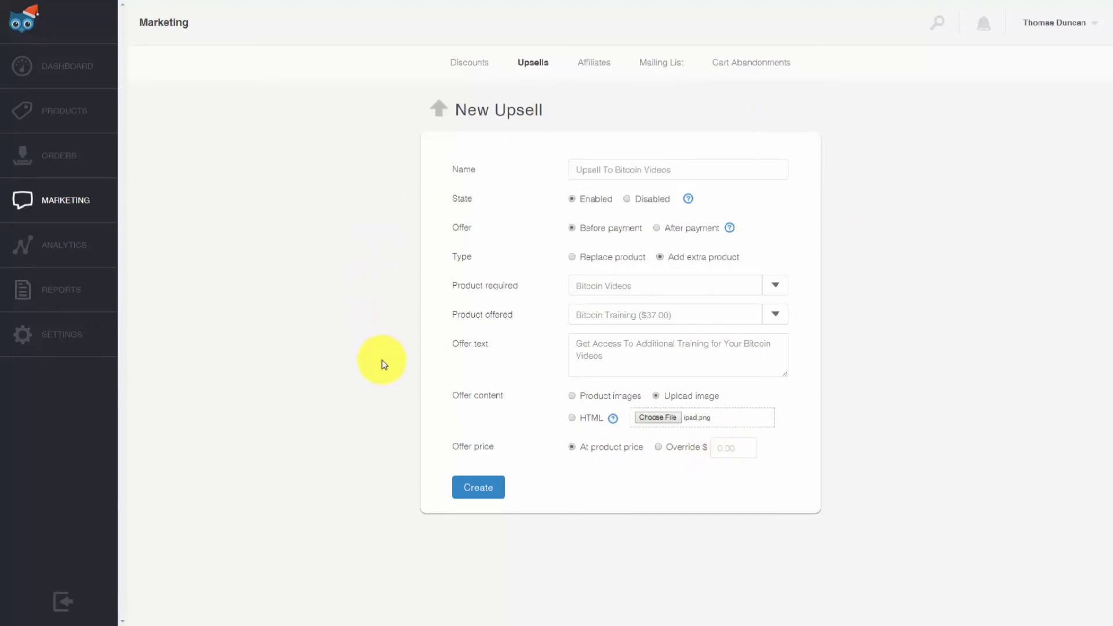
left_click(478, 487)
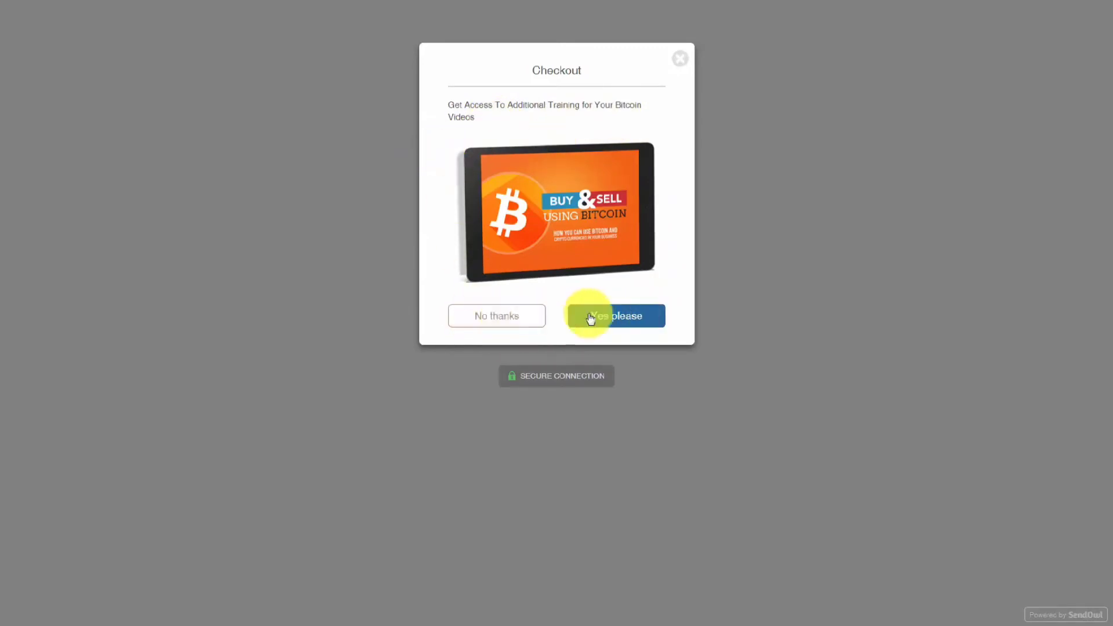
Decline the upsell offer at checkout with No thanks
left_click(499, 318)
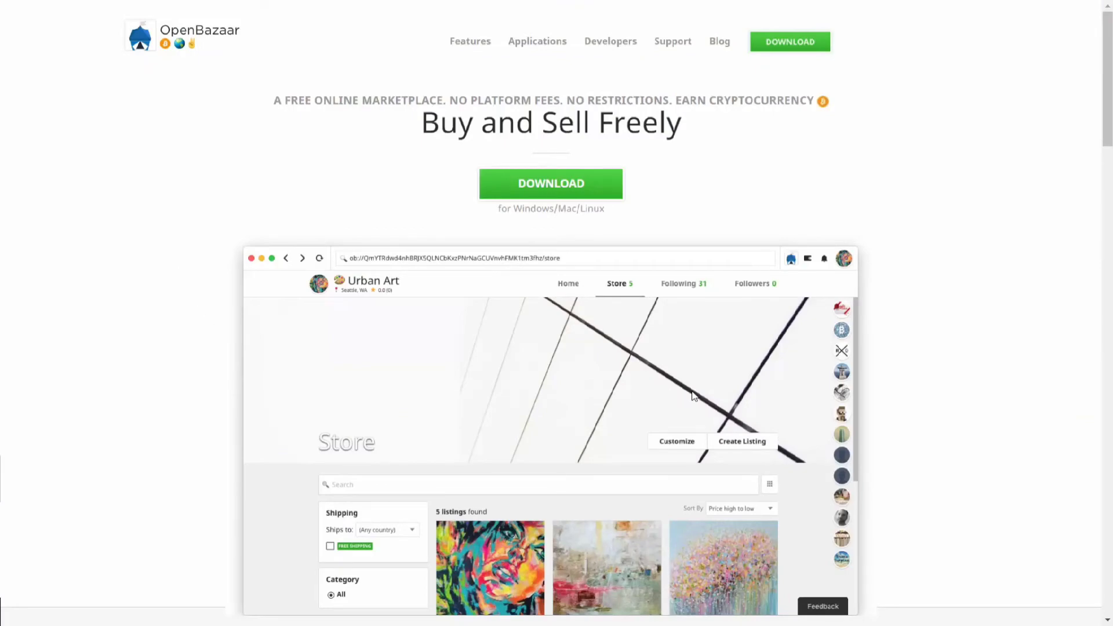
Switch from the OpenBazaar tab to the SendOwl homepage tab
key("ctrl+Tab")
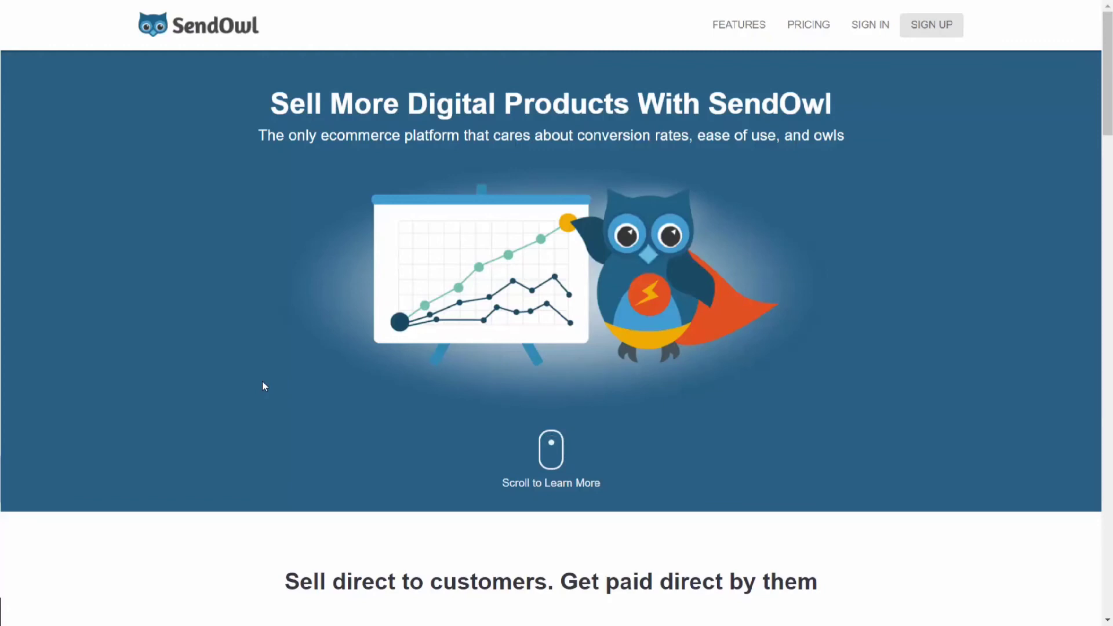
Advance from the SendOwl homepage to the BitPay homepage tab
key("ctrl+Tab")
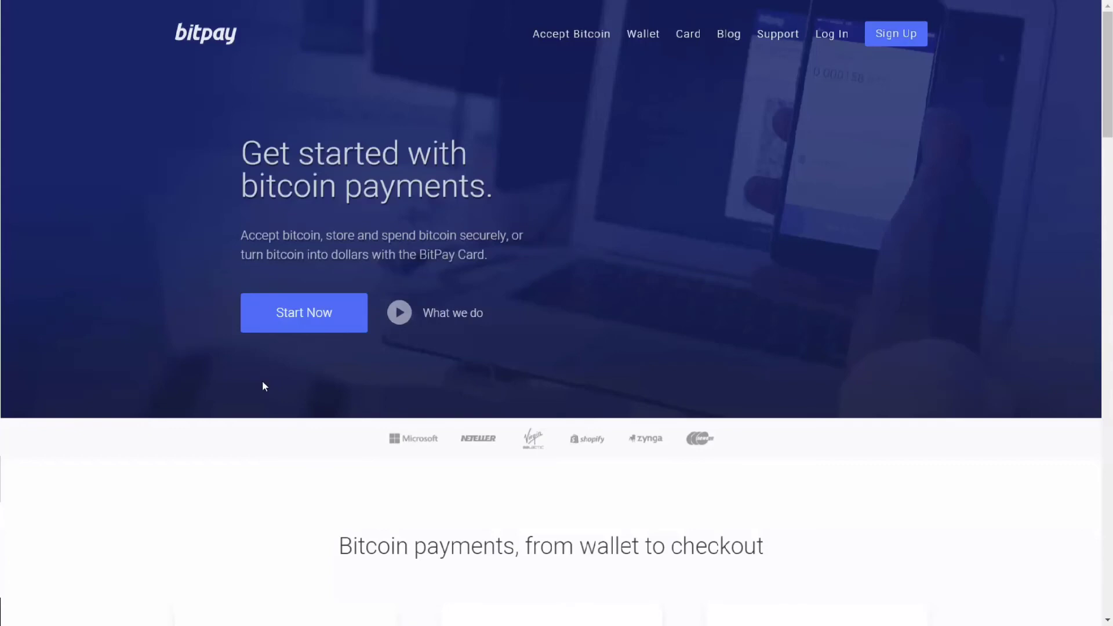
Return from BitPay to the SendOwl Marketing Discounts page
key("ctrl+Tab")
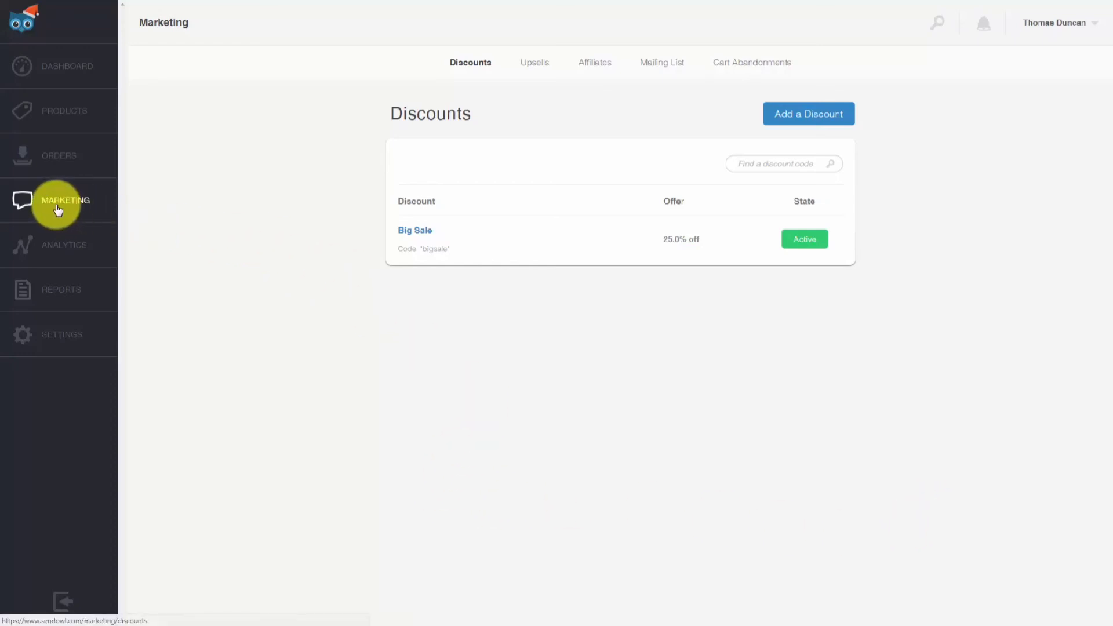
Name the affiliate program 'Bitcoin Videos' and give it a one month pay delay
left_click(601, 67)
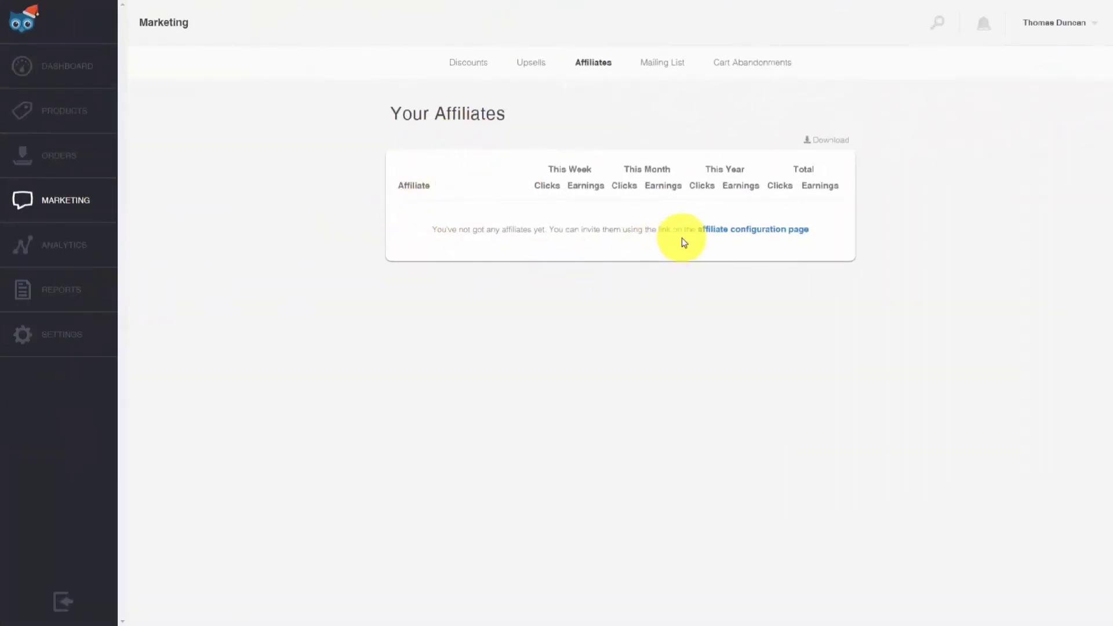
left_click(727, 232)
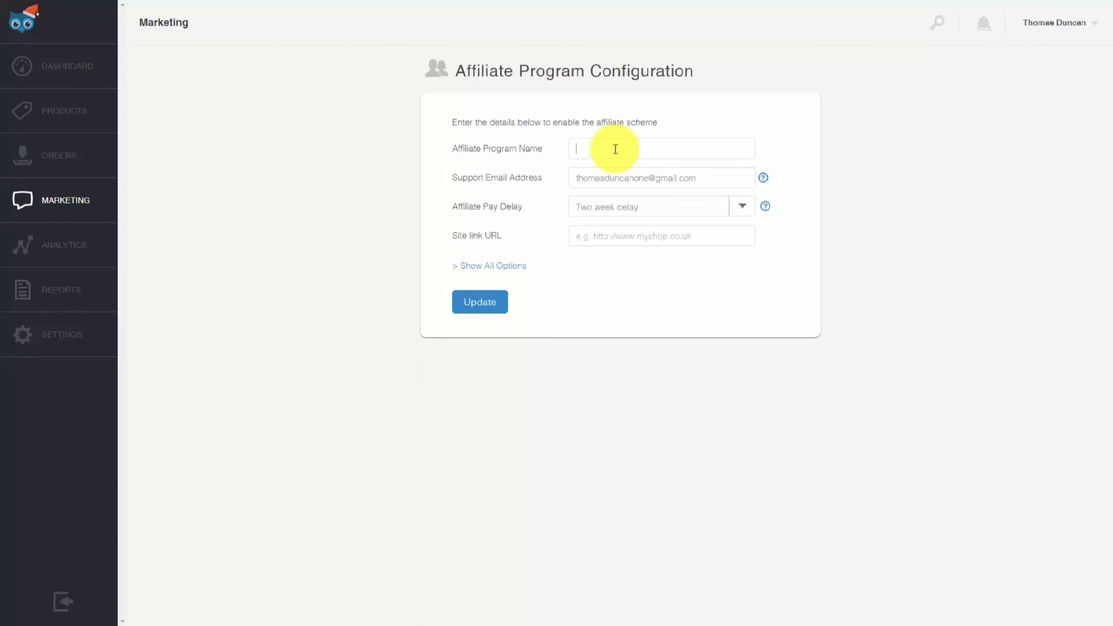
type("Bitcoin Videos")
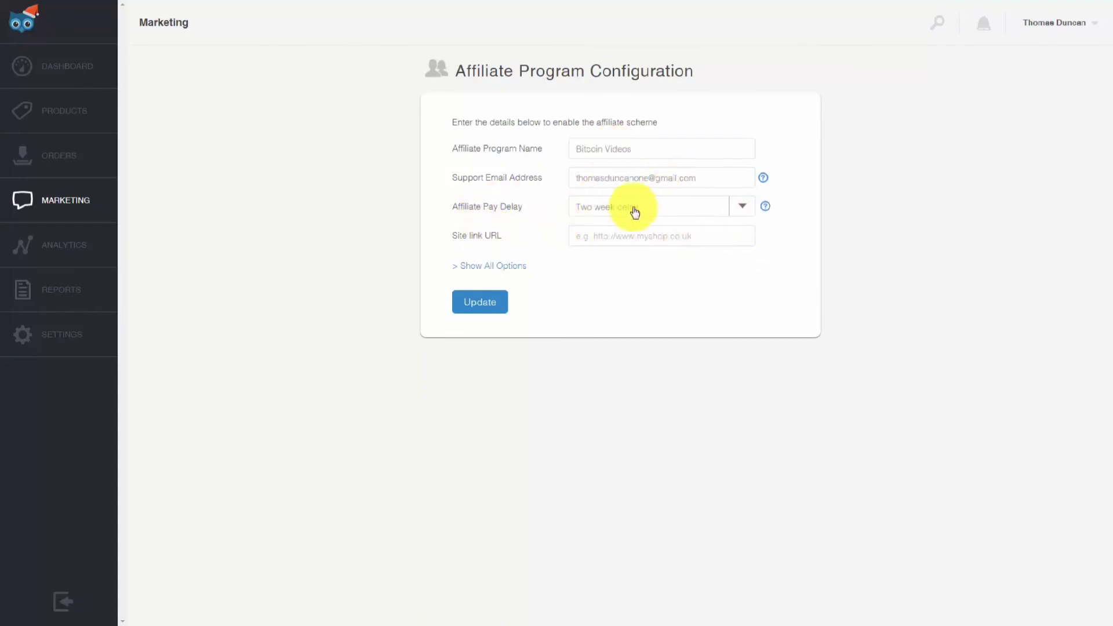
left_click(743, 209)
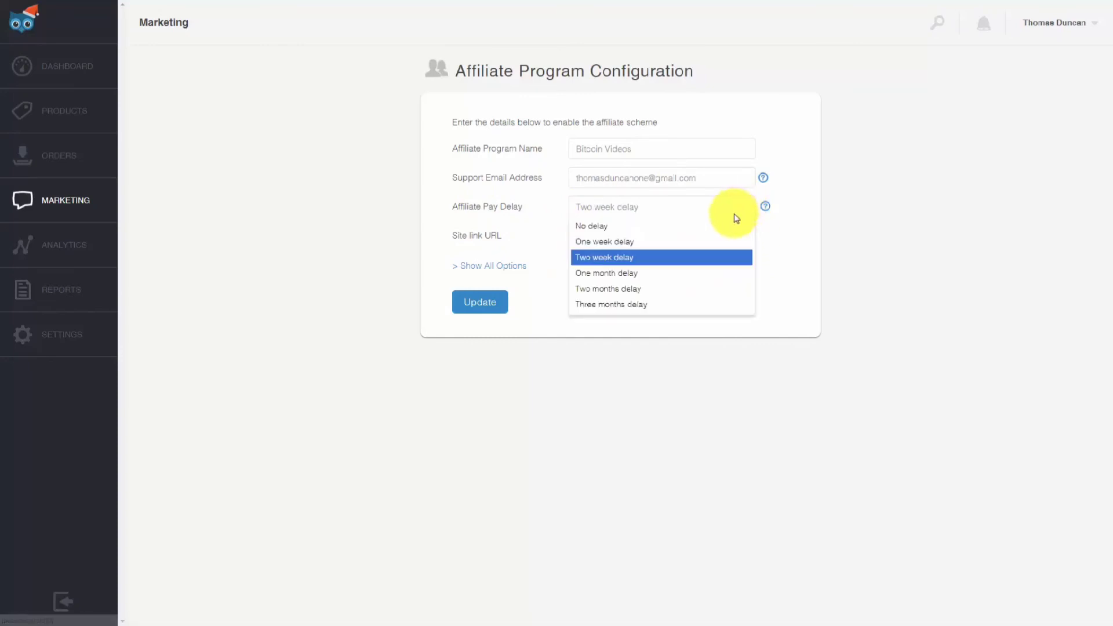
left_click(672, 273)
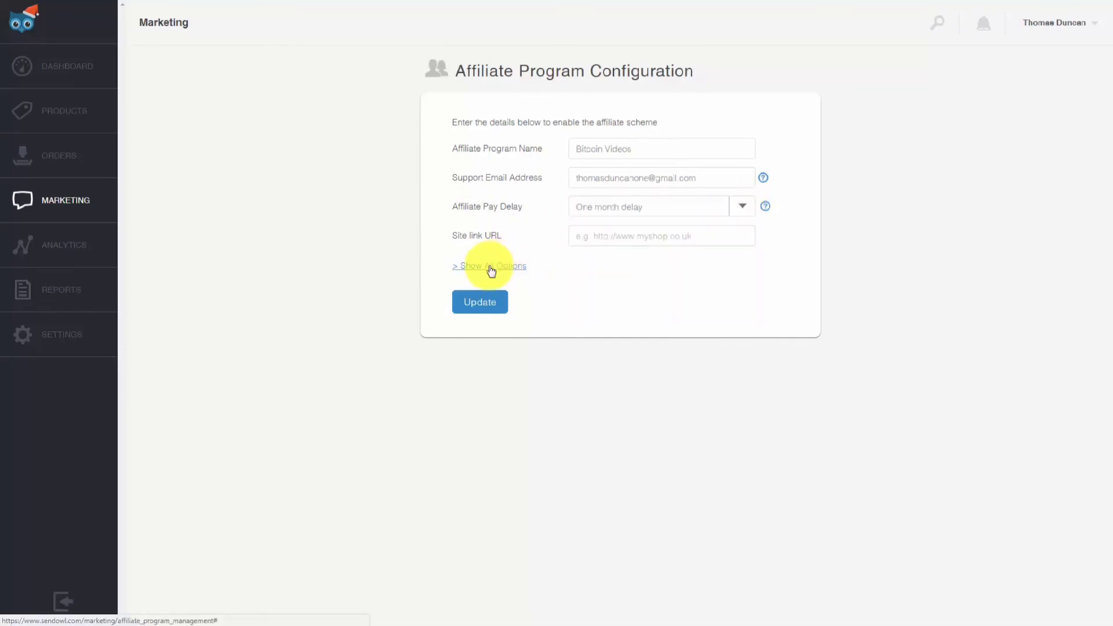
left_click(492, 268)
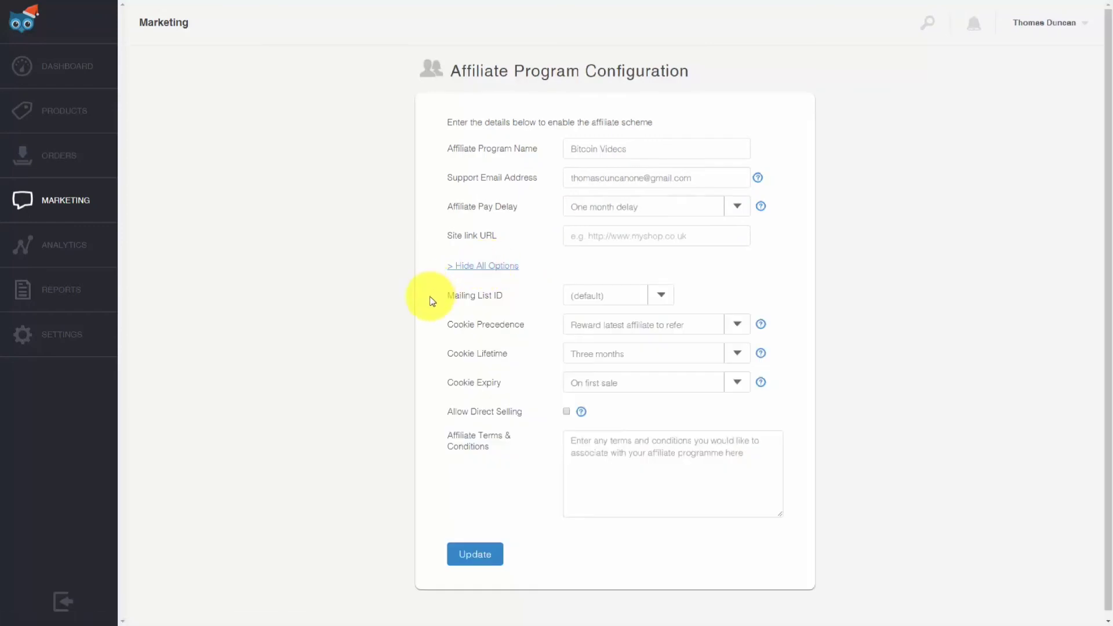
left_click(666, 298)
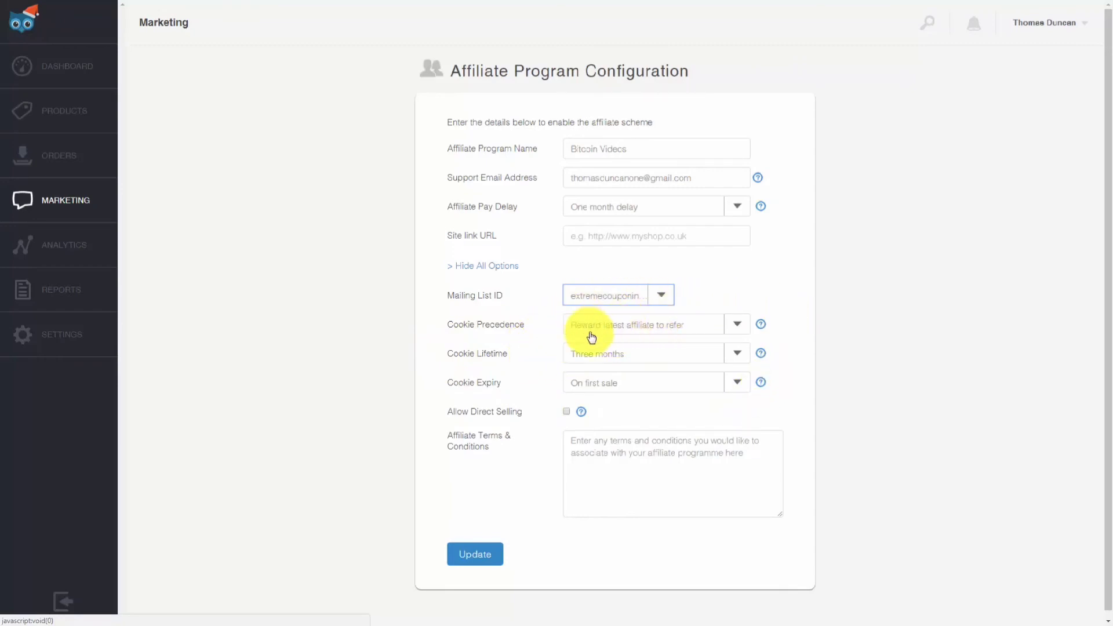
left_click(736, 354)
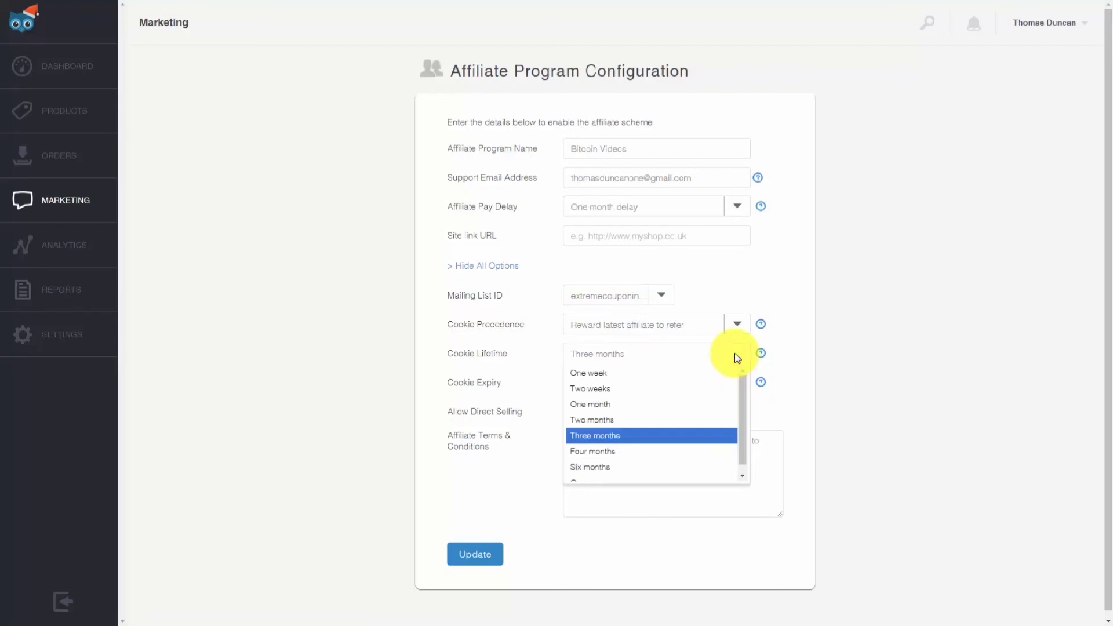
left_click(747, 338)
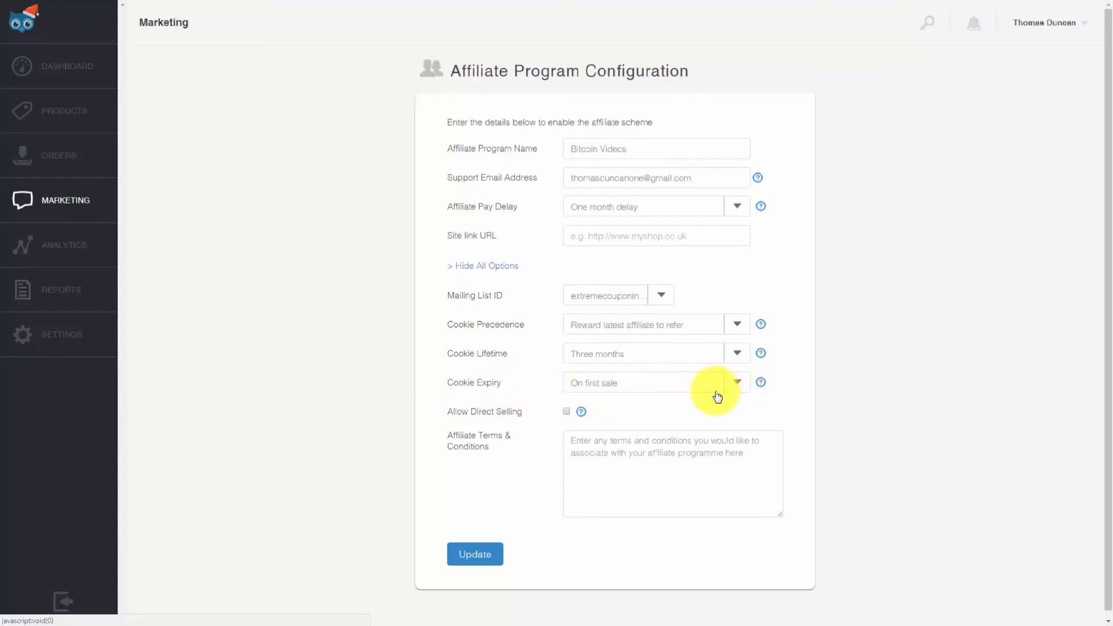
left_click(567, 412)
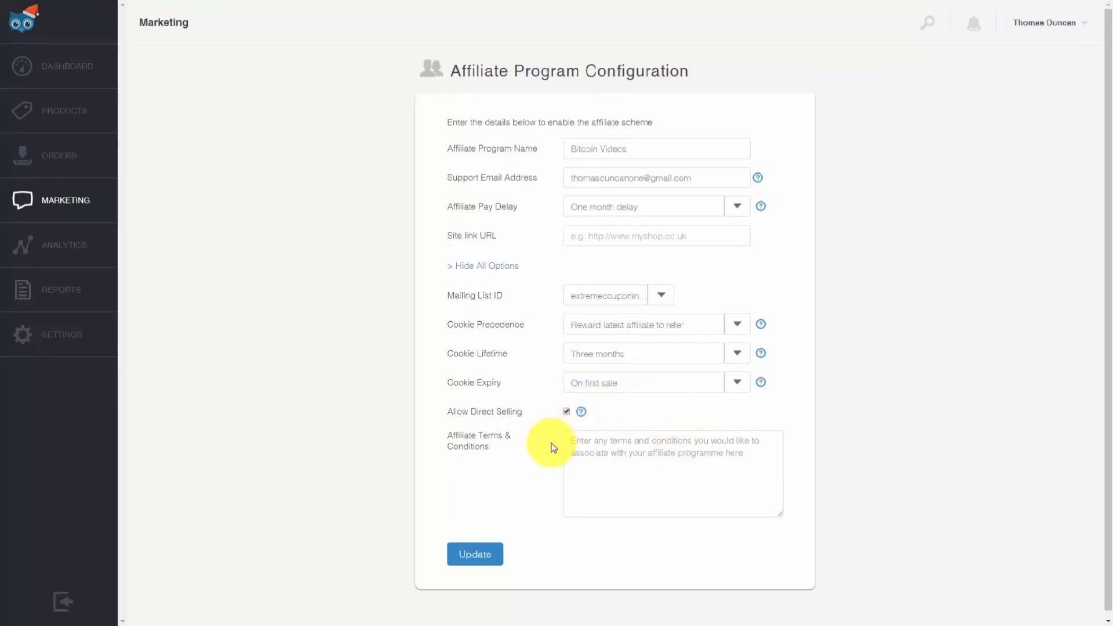
left_click(585, 237)
type("http://google.com")
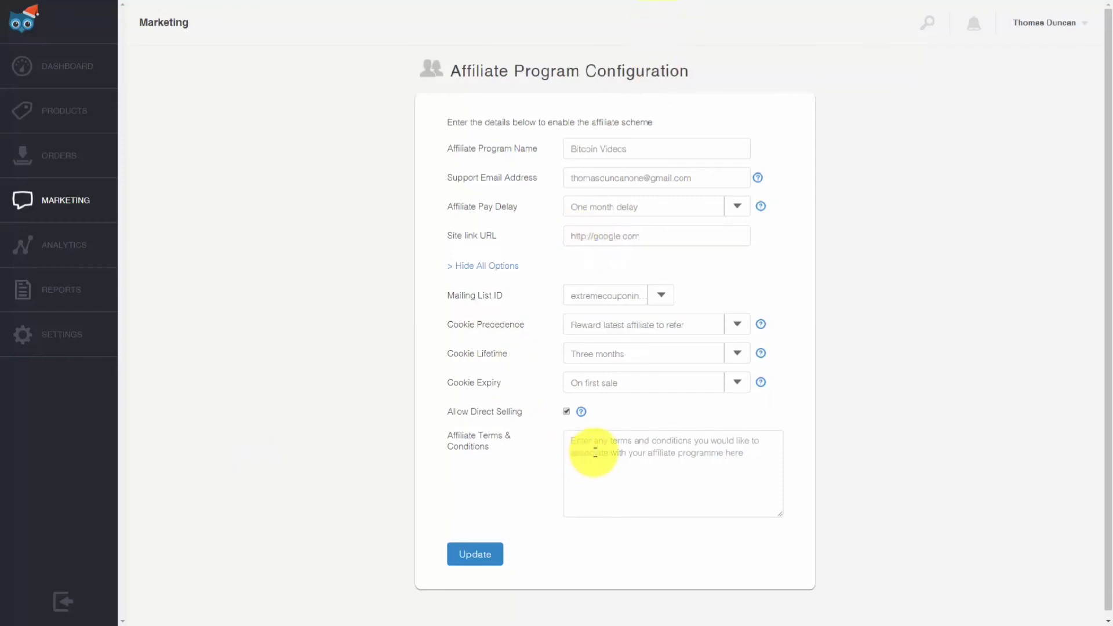
left_click(487, 557)
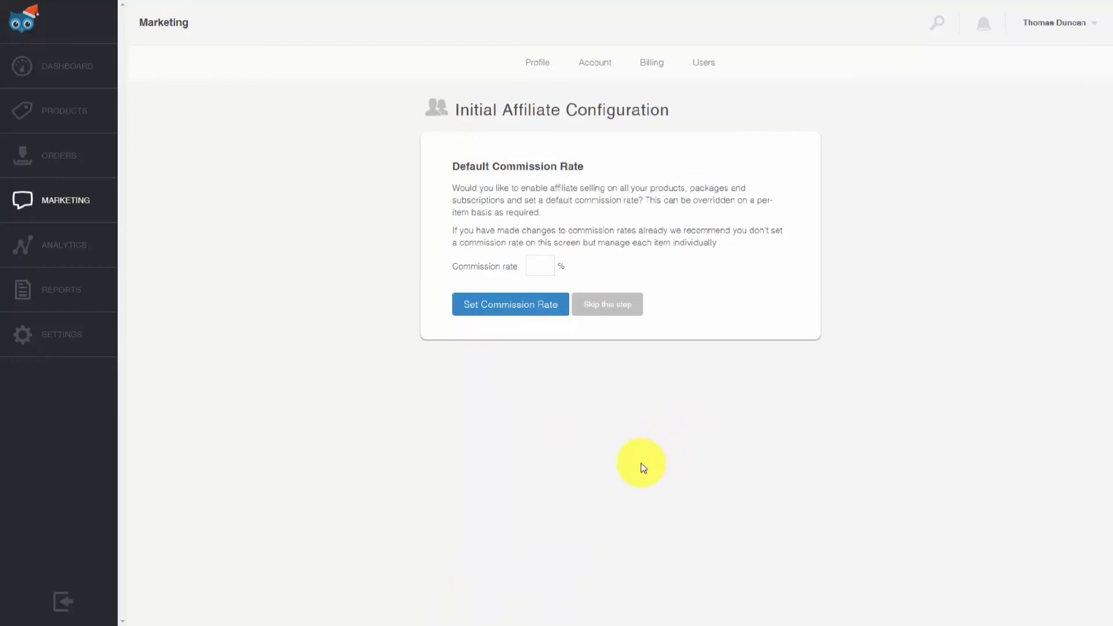
Set SendOwl's default affiliate commission rate to 50%
left_click(531, 262)
type("50")
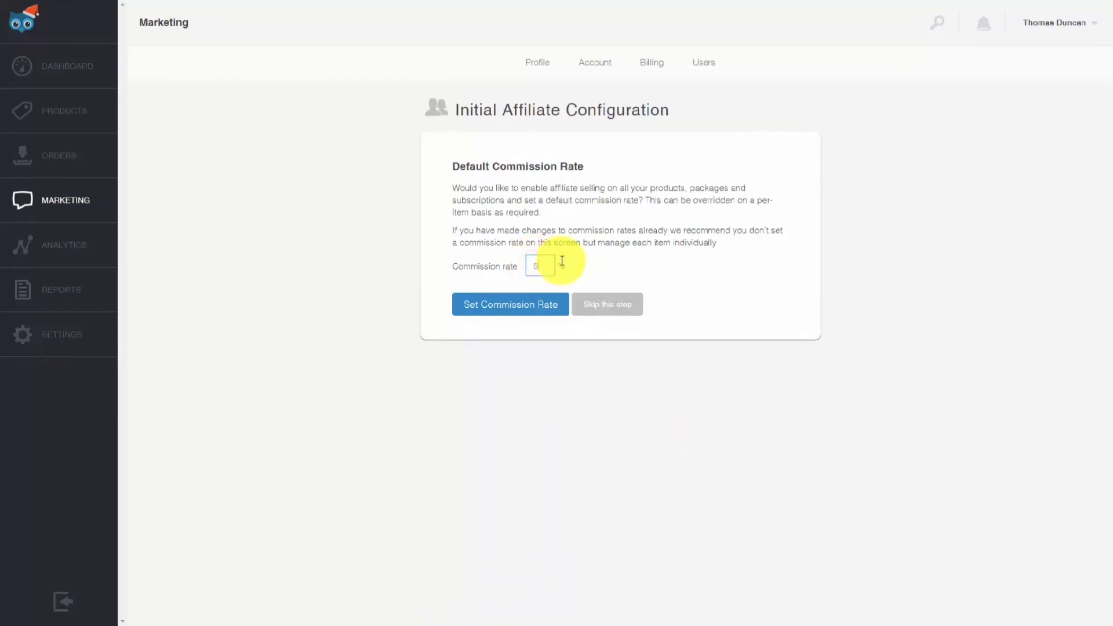
left_click(516, 311)
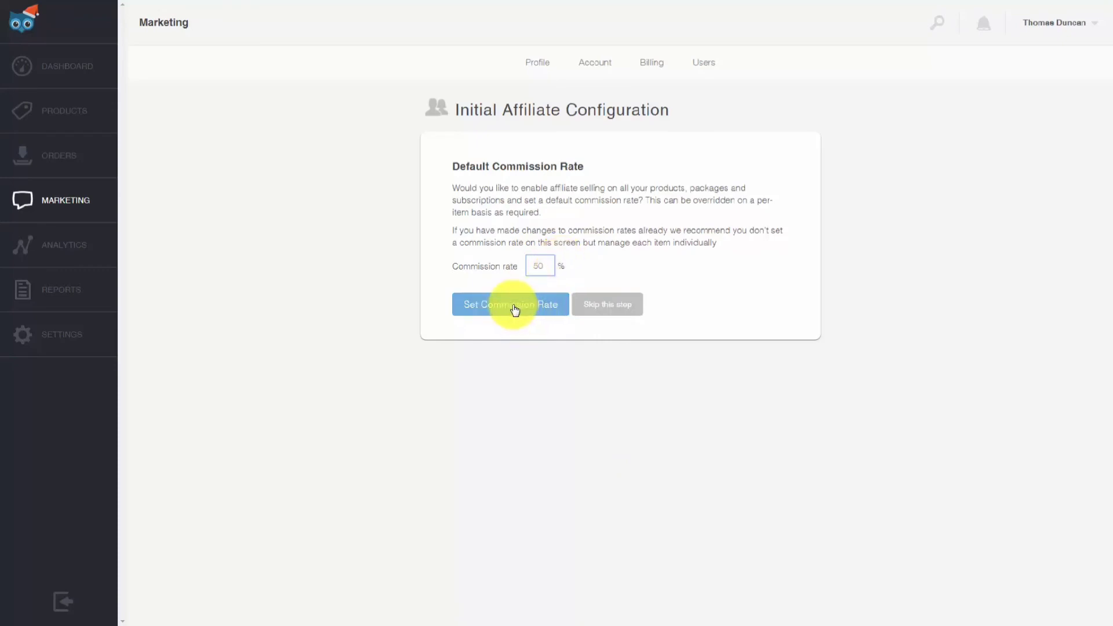
Select and copy the affiliate invitation URL
scroll(427, 283, "down", 3)
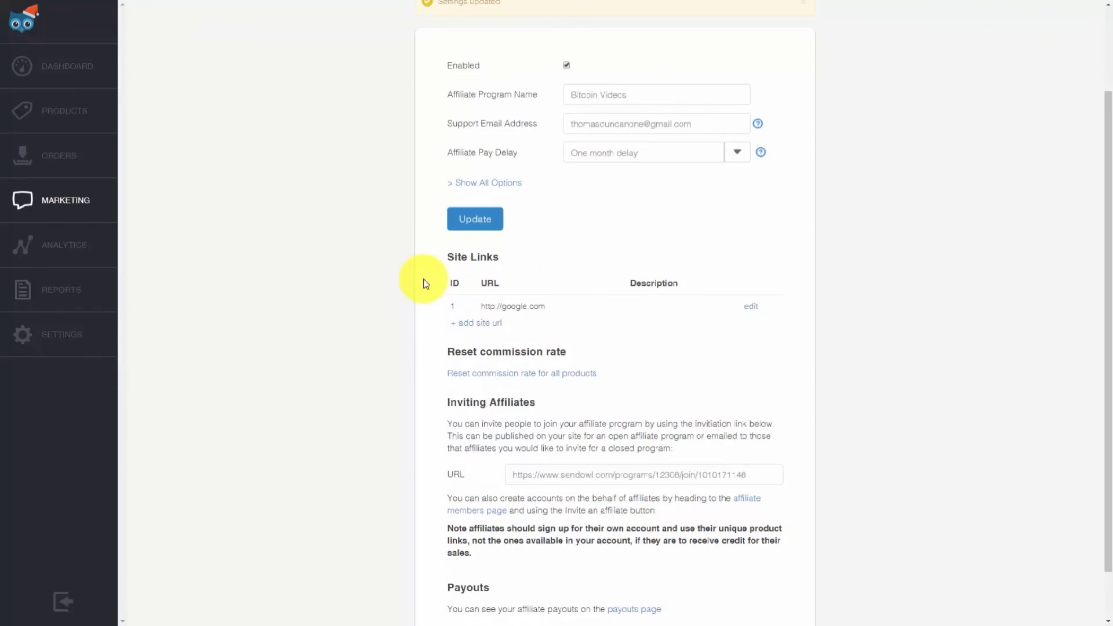
left_click(551, 474)
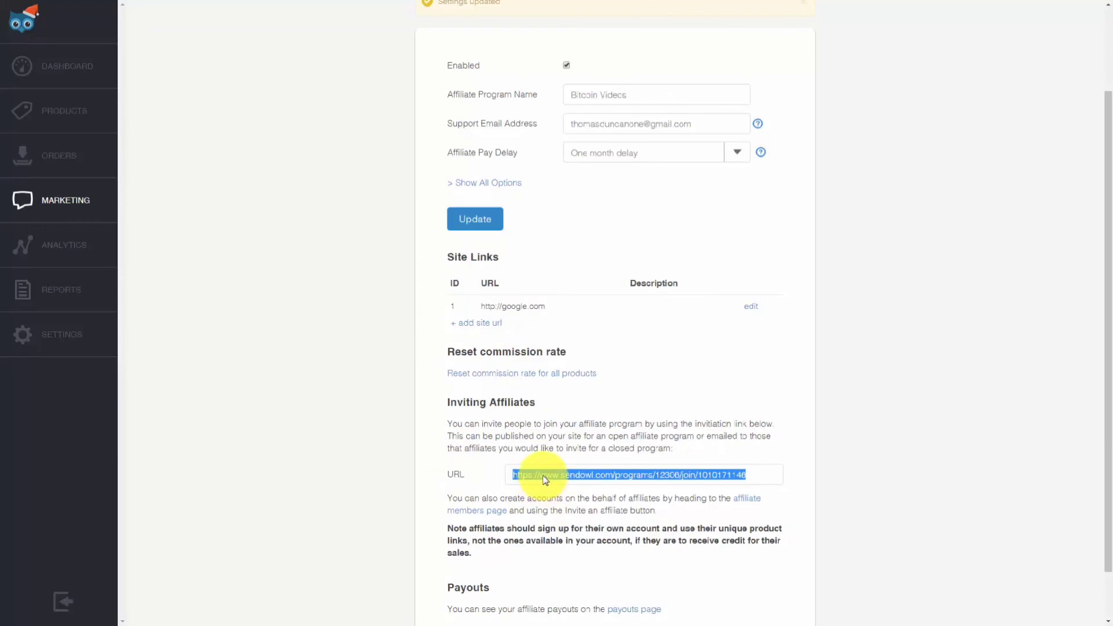
right_click(543, 475)
left_click(573, 485)
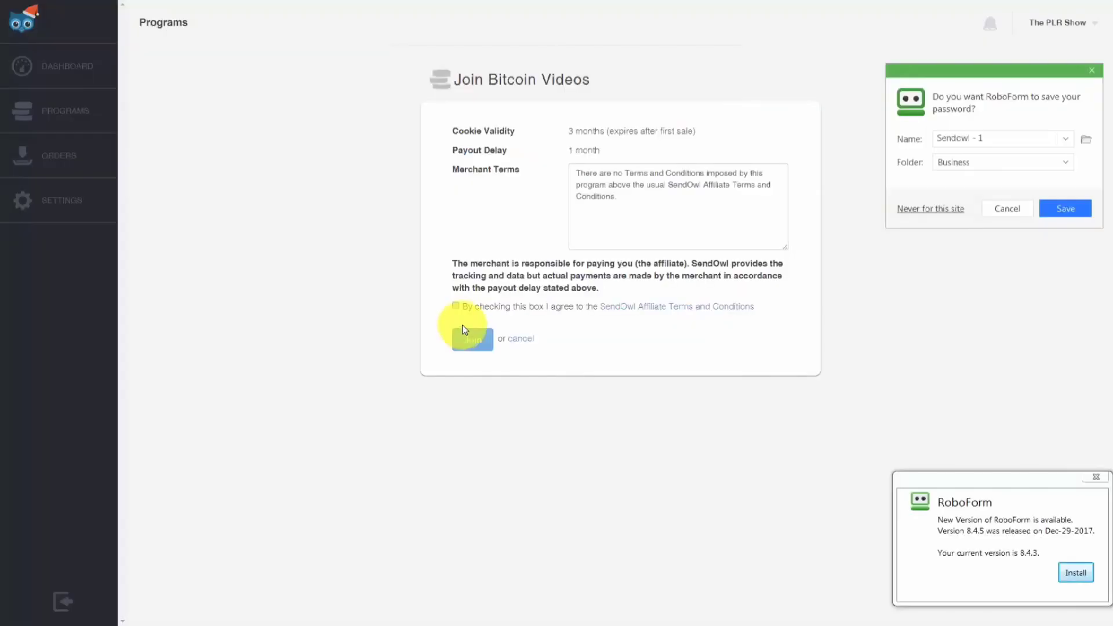
Accept the terms, join the Bitcoin Videos affiliate program, and view its affiliate links
left_click(456, 306)
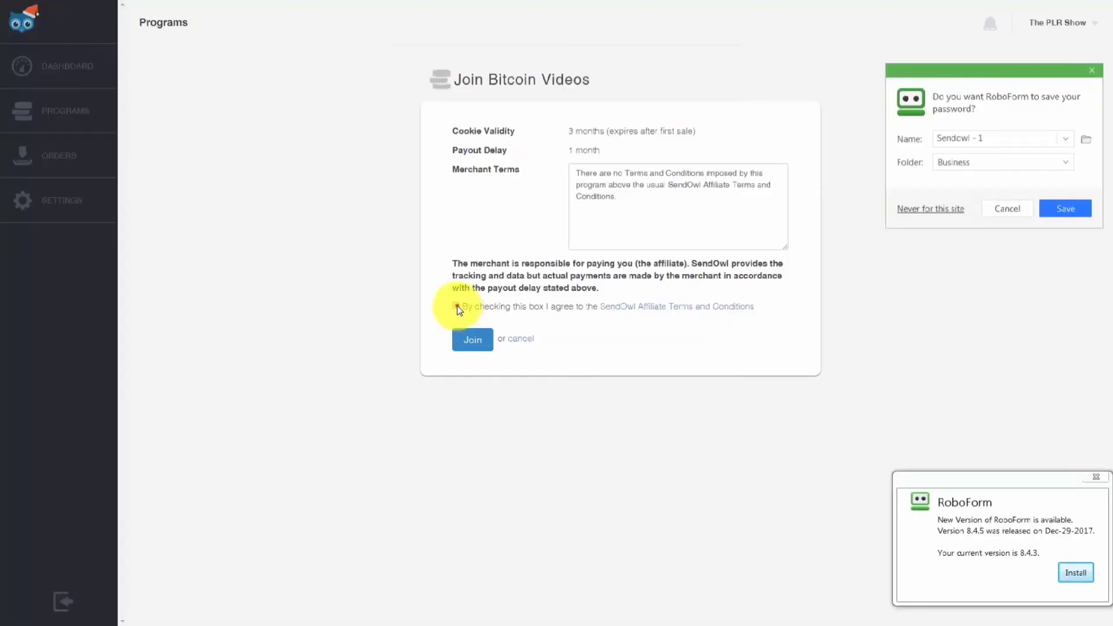
left_click(477, 348)
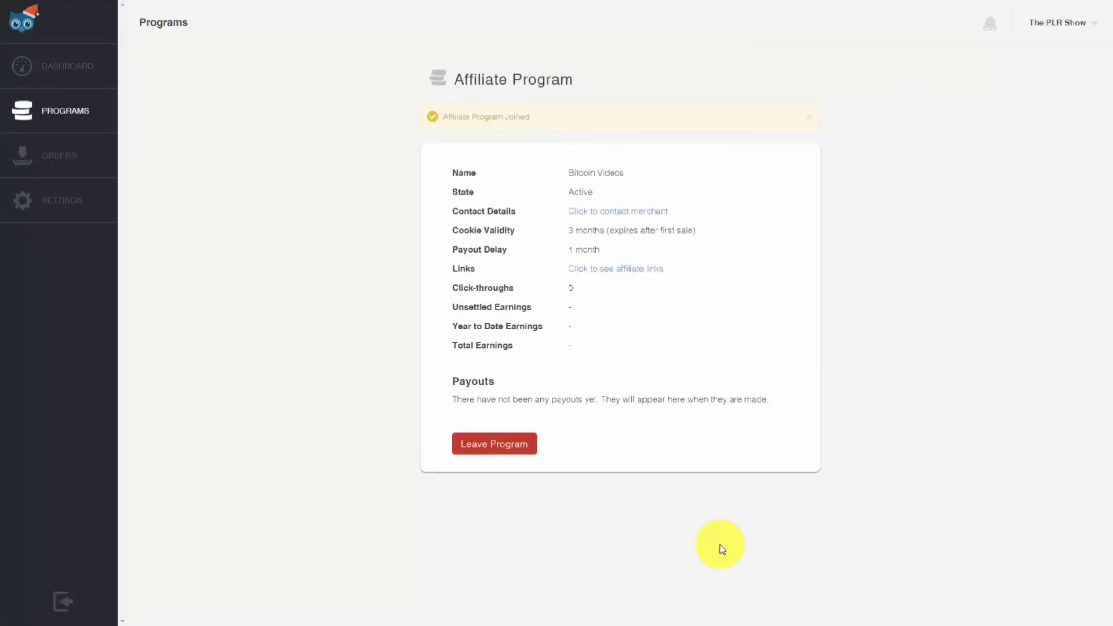
left_click(615, 276)
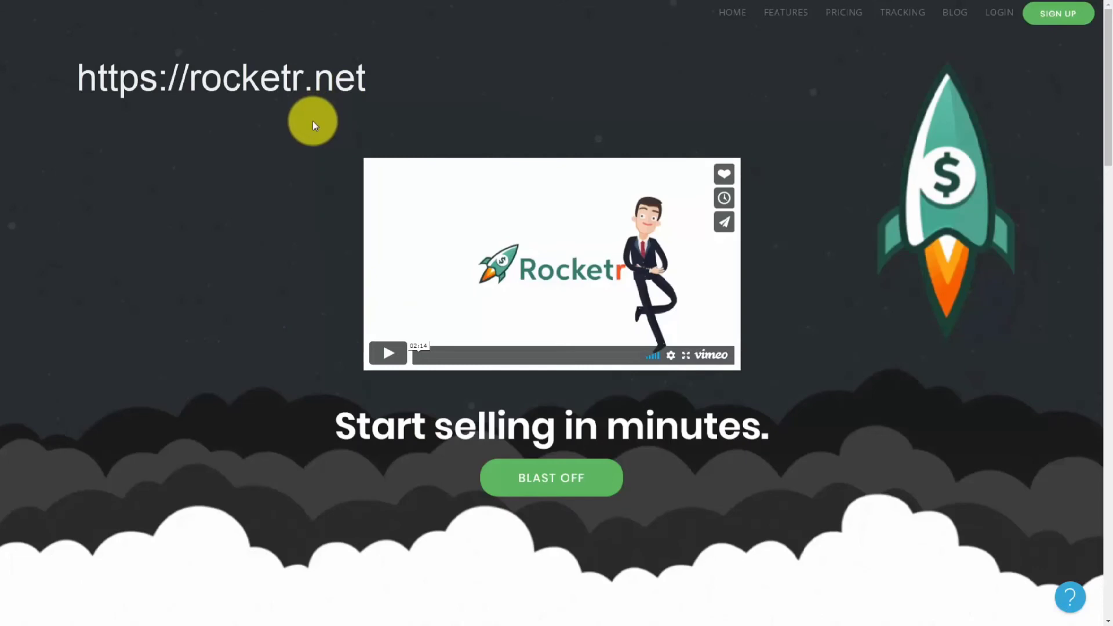
Sign up for a Rocketr seller account, passing the reCAPTCHA check, and submit registration
left_click(1053, 20)
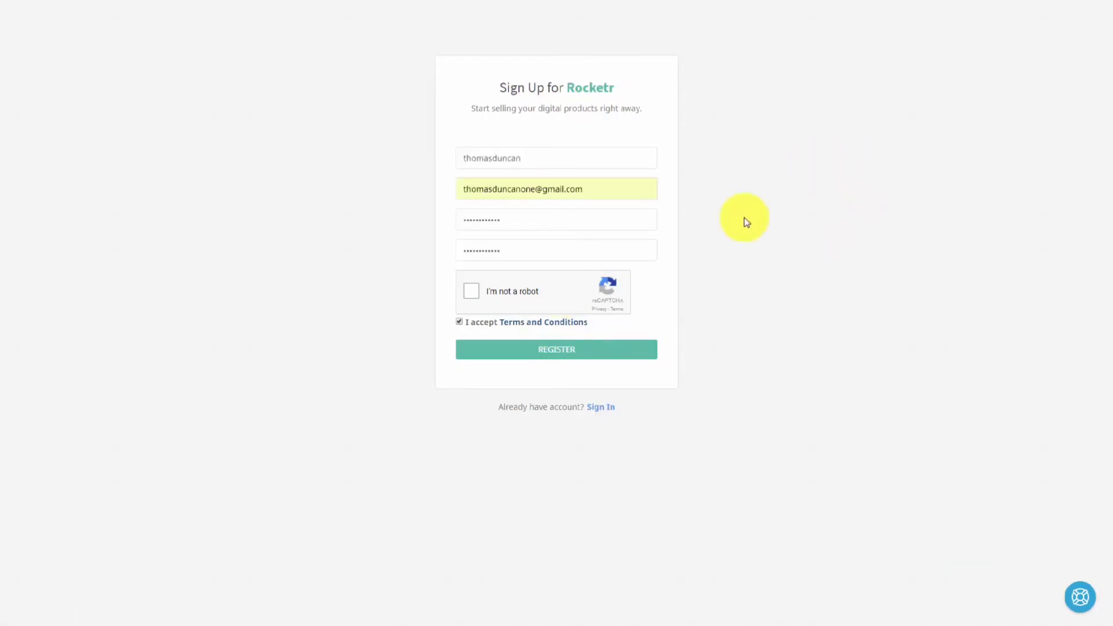
left_click(473, 291)
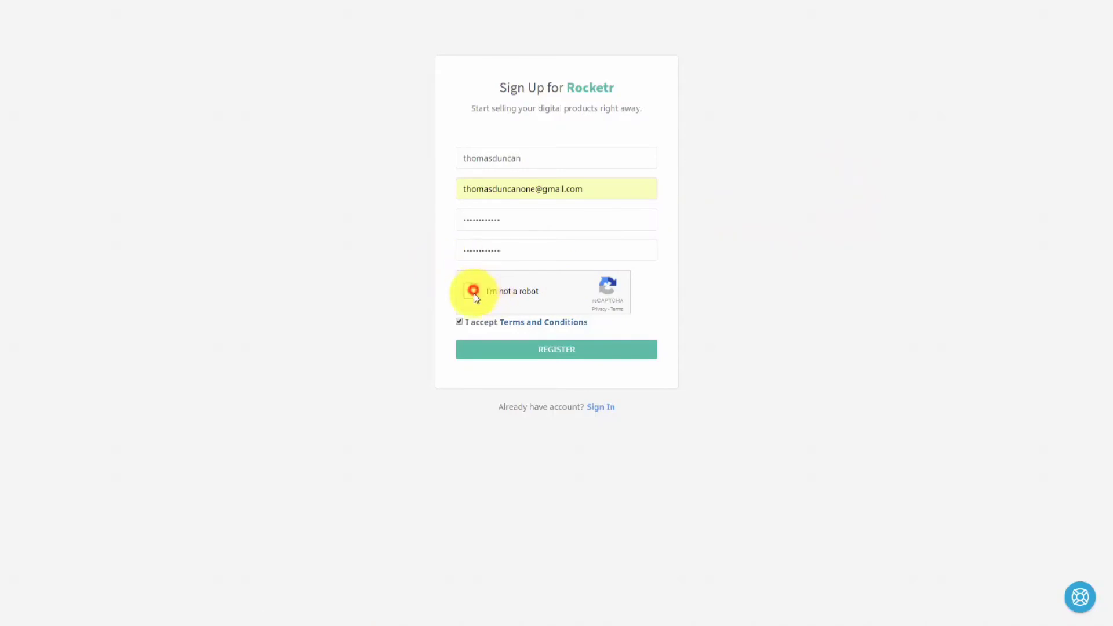
left_click(568, 358)
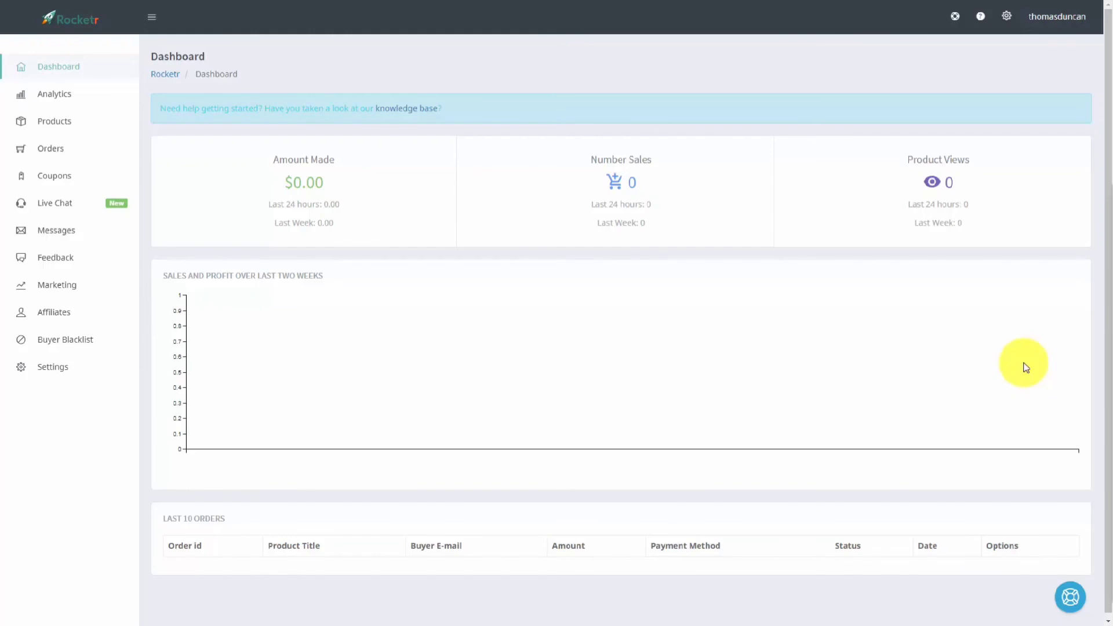
Go to Settings > Payment Settings in Rocketr
left_click(1008, 20)
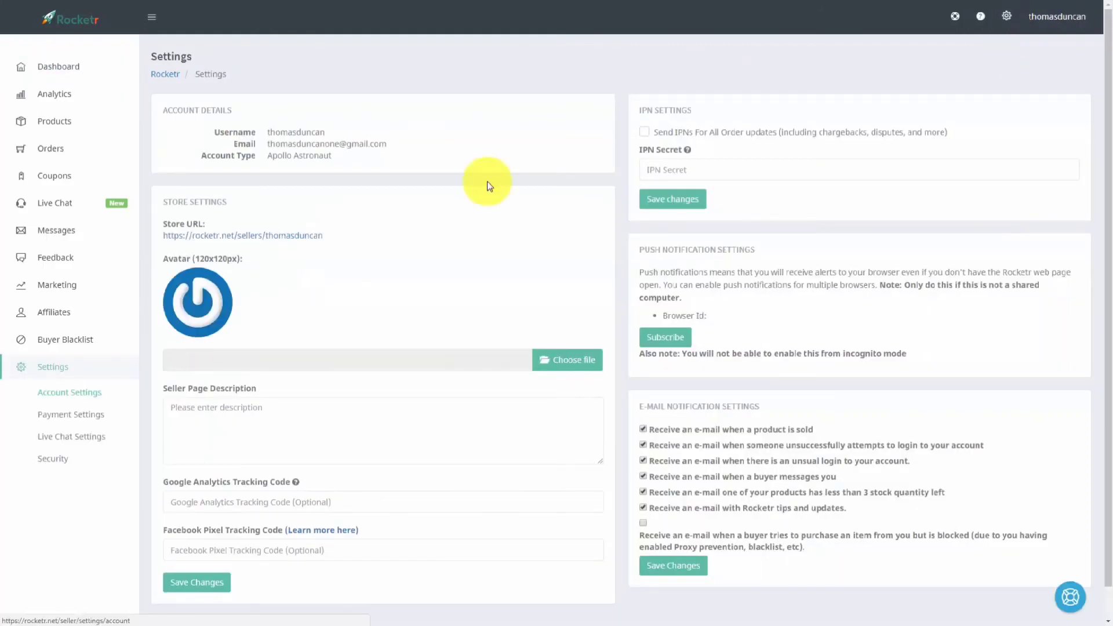
left_click(81, 417)
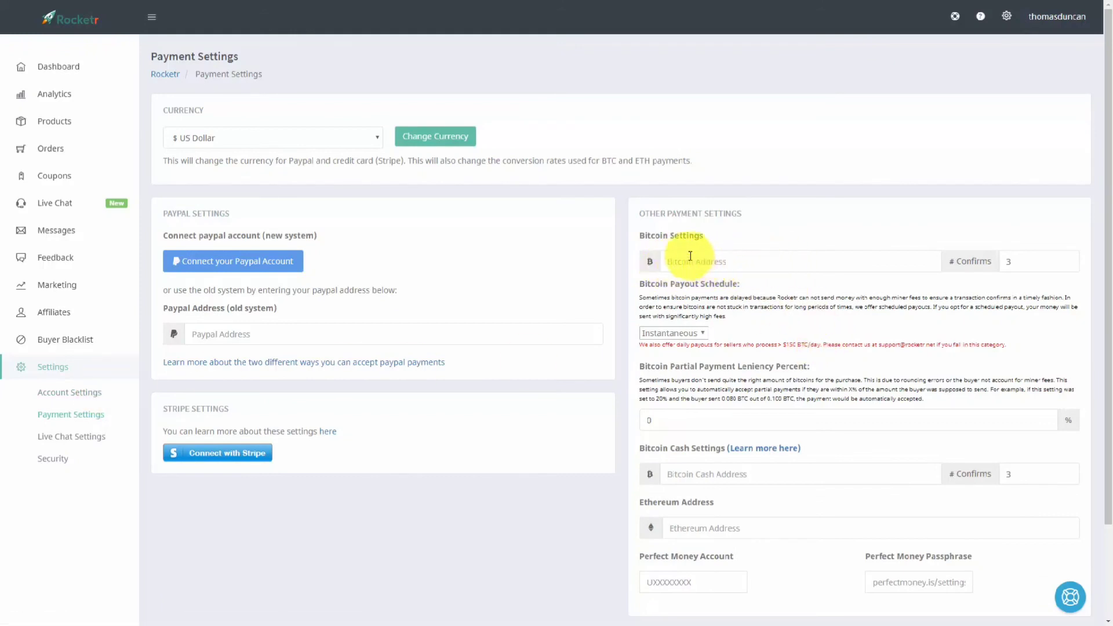
Paste the Bitcoin payout address and adjust the partial payment leniency percent
left_click(742, 263)
key("ctrl+v")
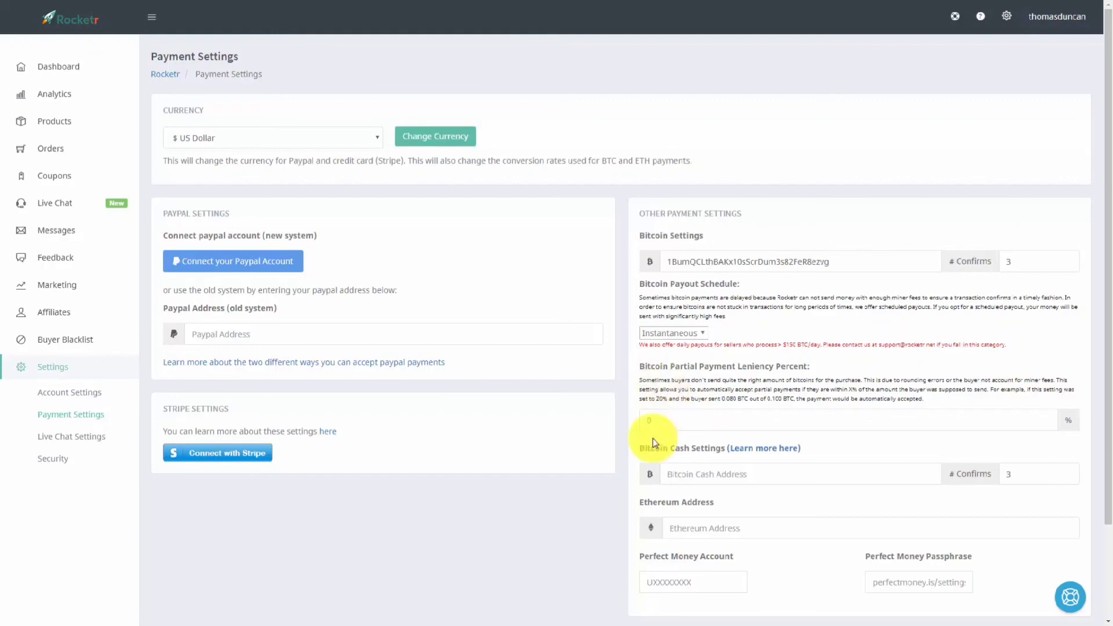
left_click(654, 420)
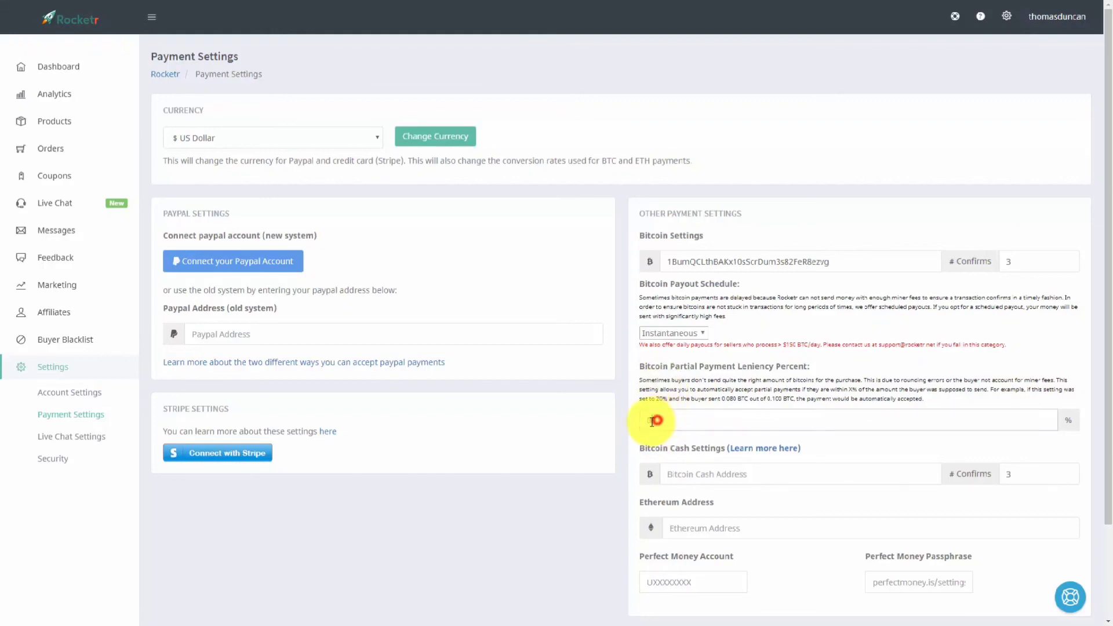
double_click(654, 420)
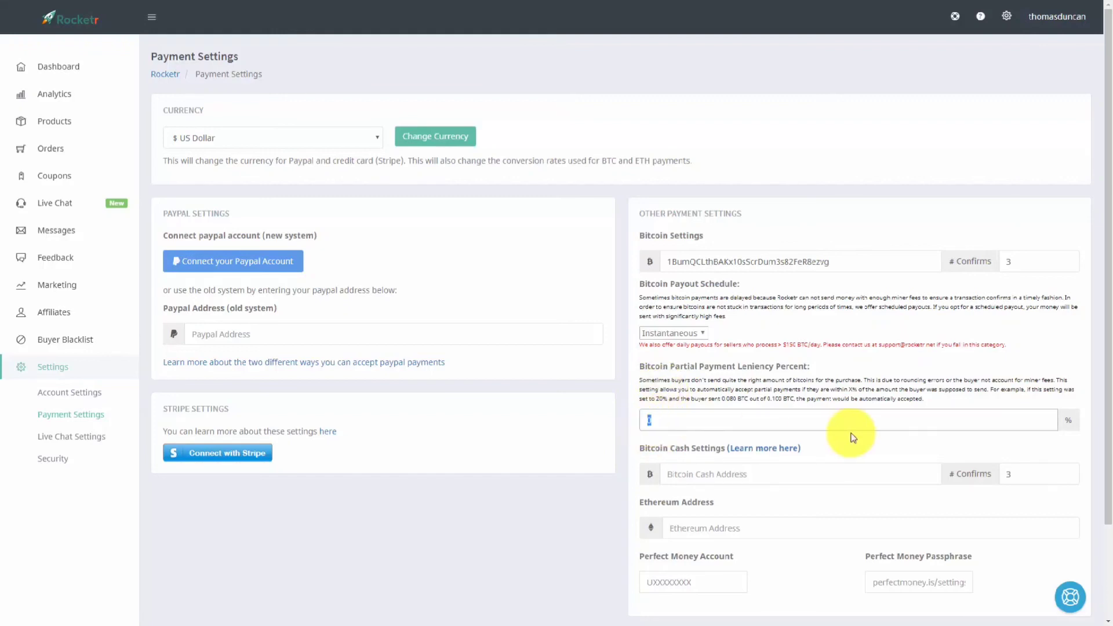
type("5")
key("BackSpace")
type("10")
key("BackSpace")
type("5")
key("BackSpace")
key("BackSpace")
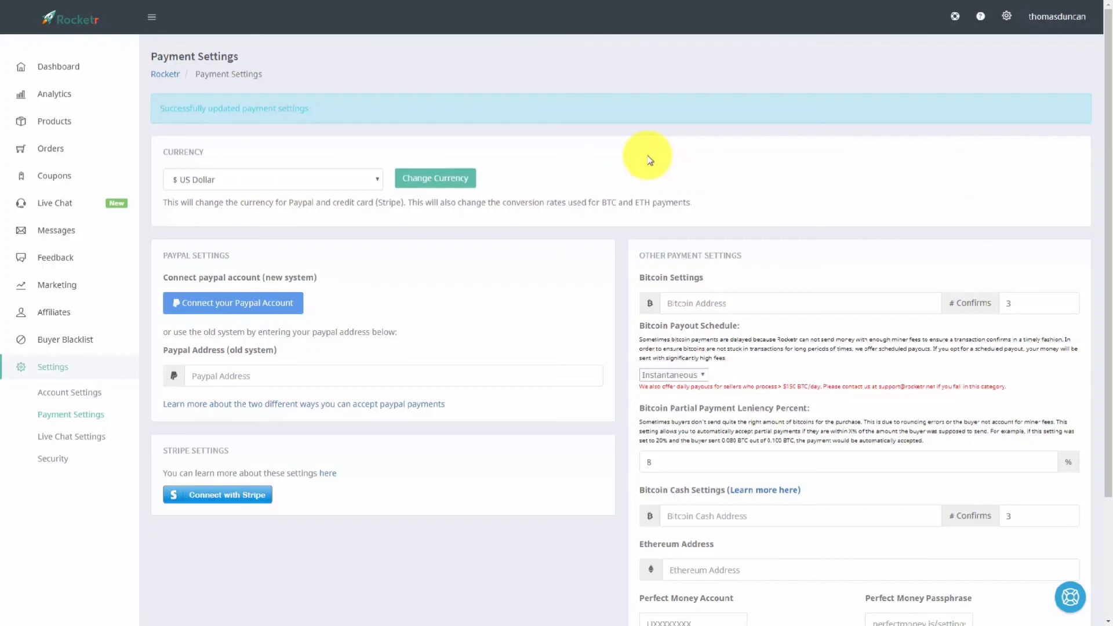
Start adding a new product from the Products section of the sidebar
left_click(54, 127)
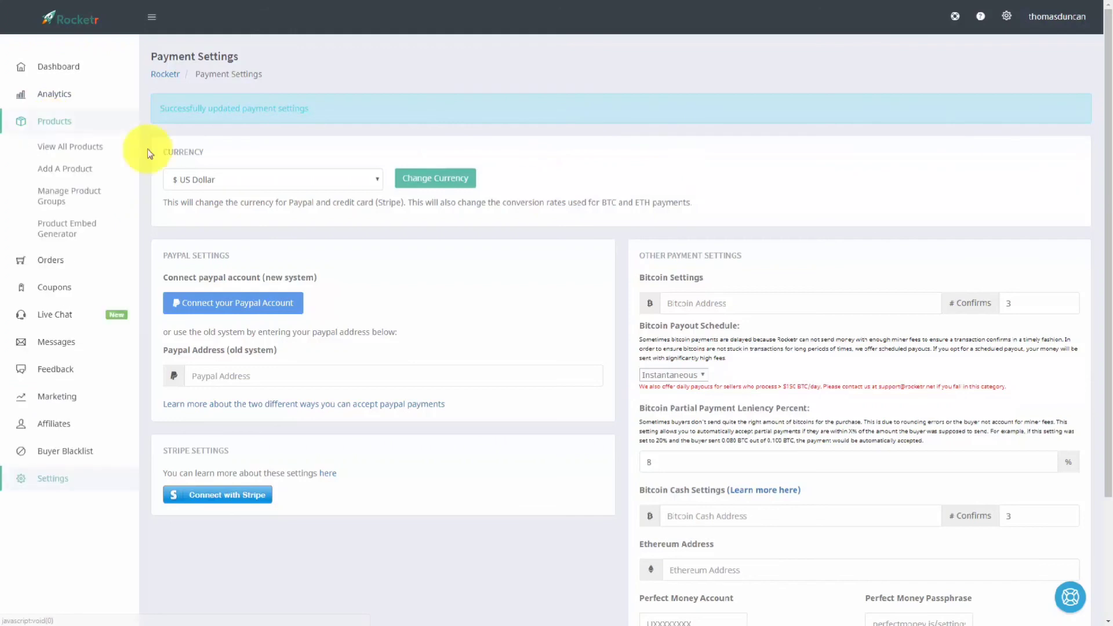
left_click(68, 172)
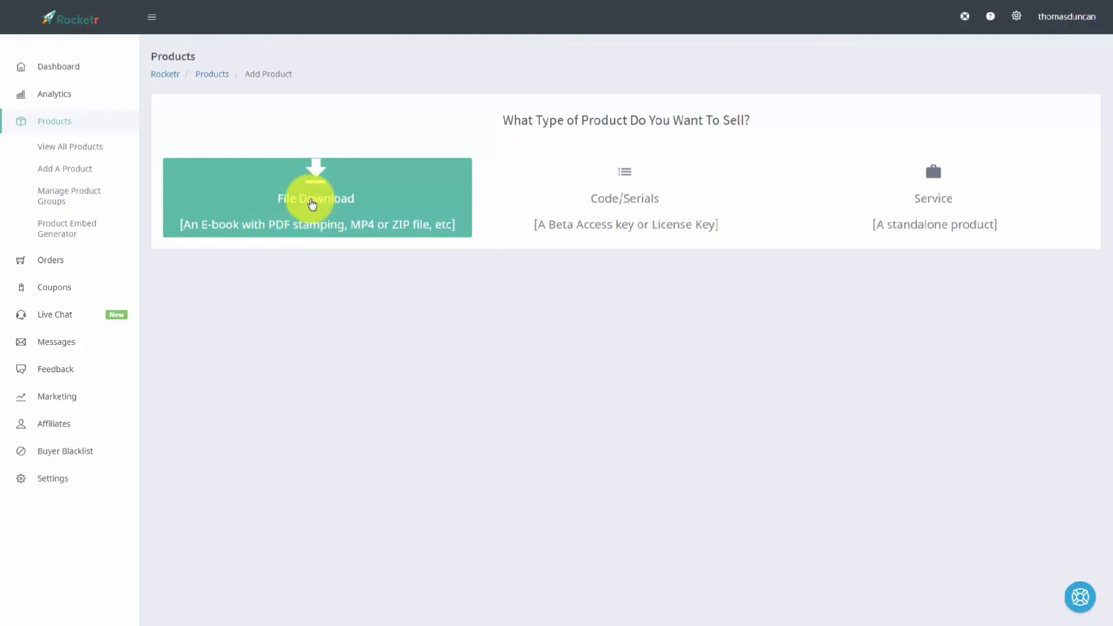
Choose File Download, review the product details, and continue to the file settings
left_click(312, 204)
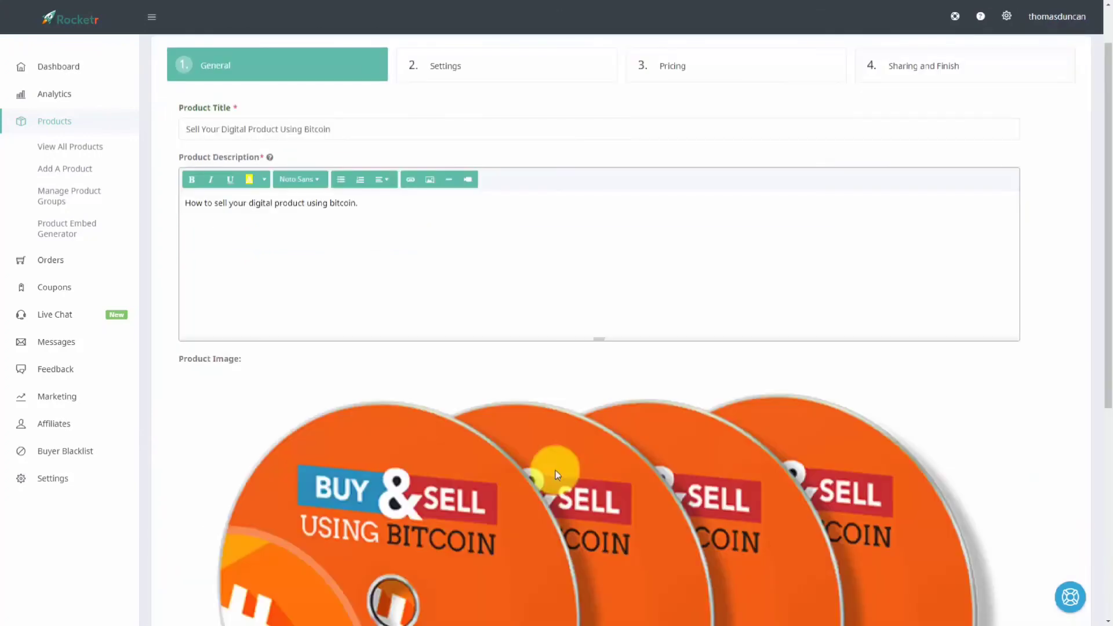
scroll(966, 481, "down", 6)
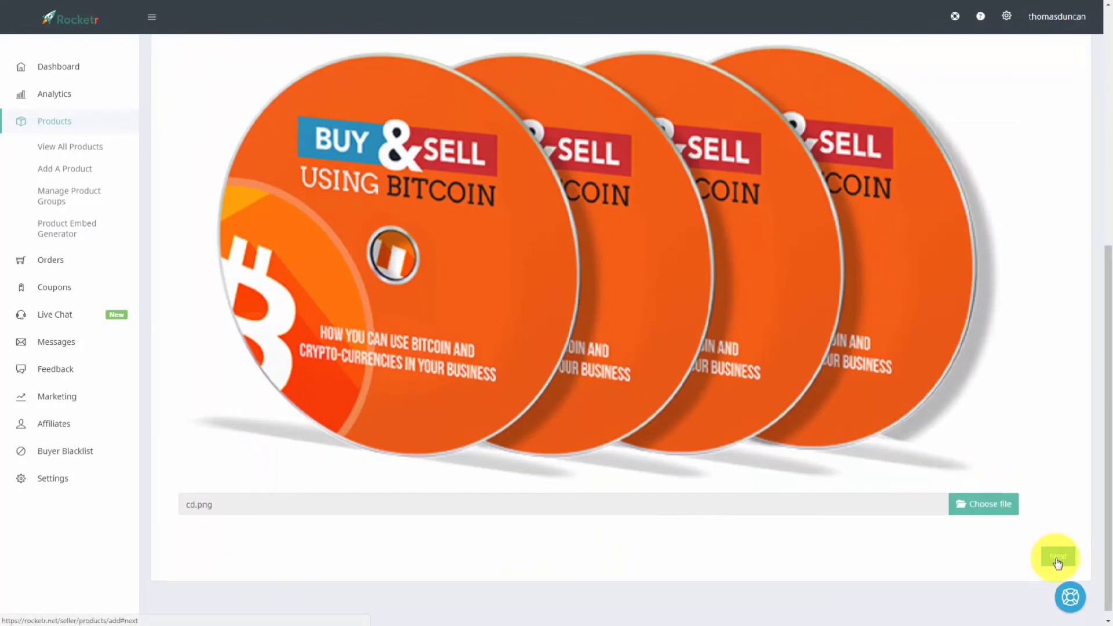
left_click(1057, 560)
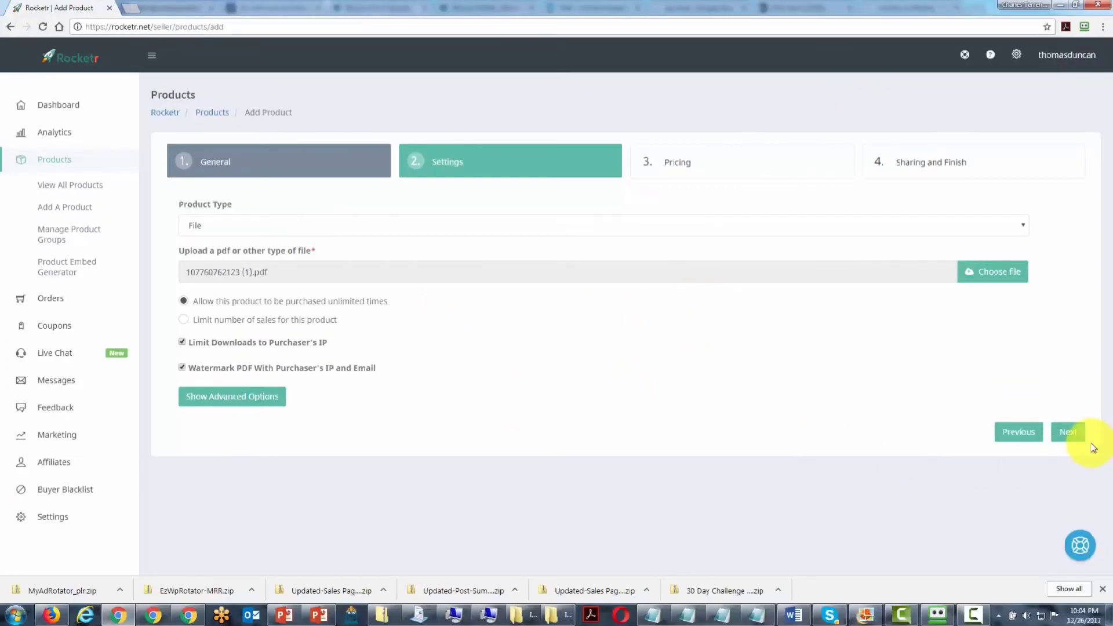
Give the product a fixed $27 price and enable Bitcoin payments
left_click(1060, 435)
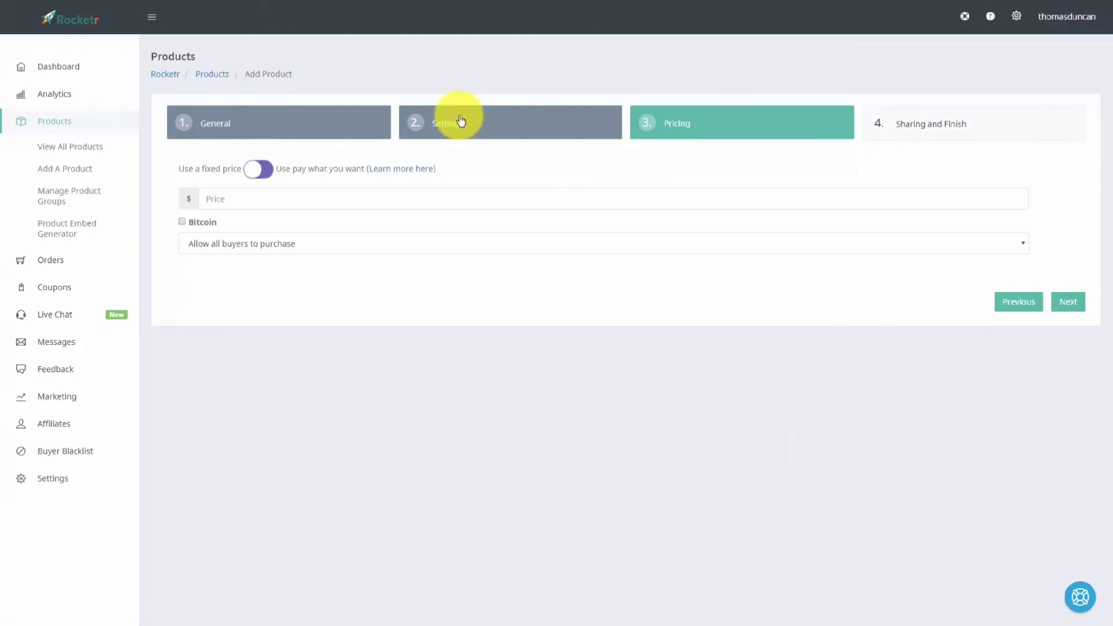
left_click(258, 170)
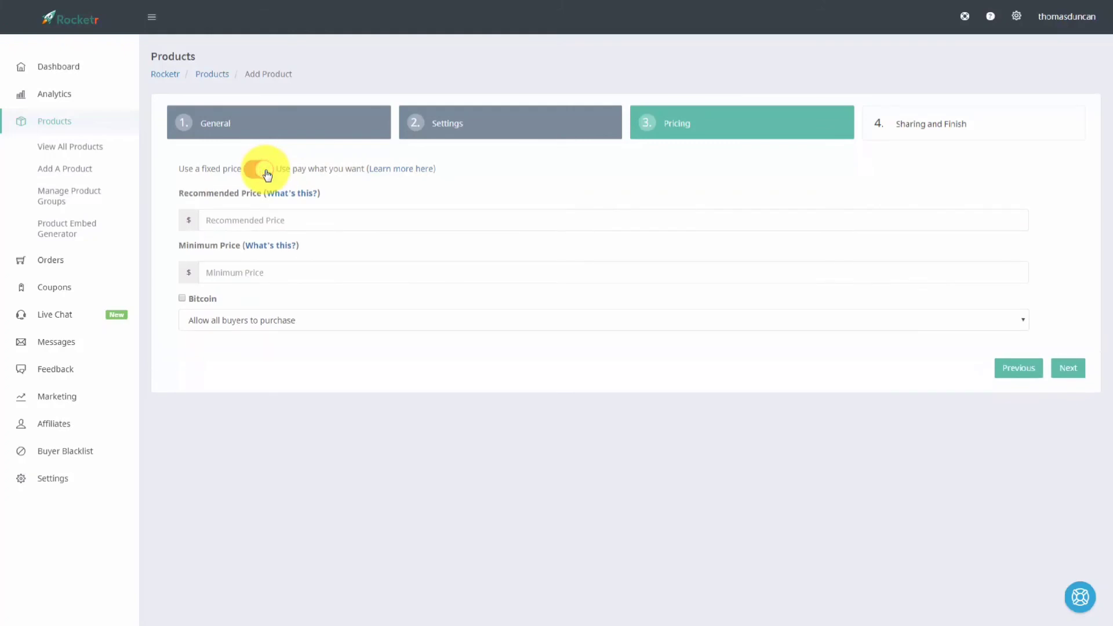
left_click(255, 169)
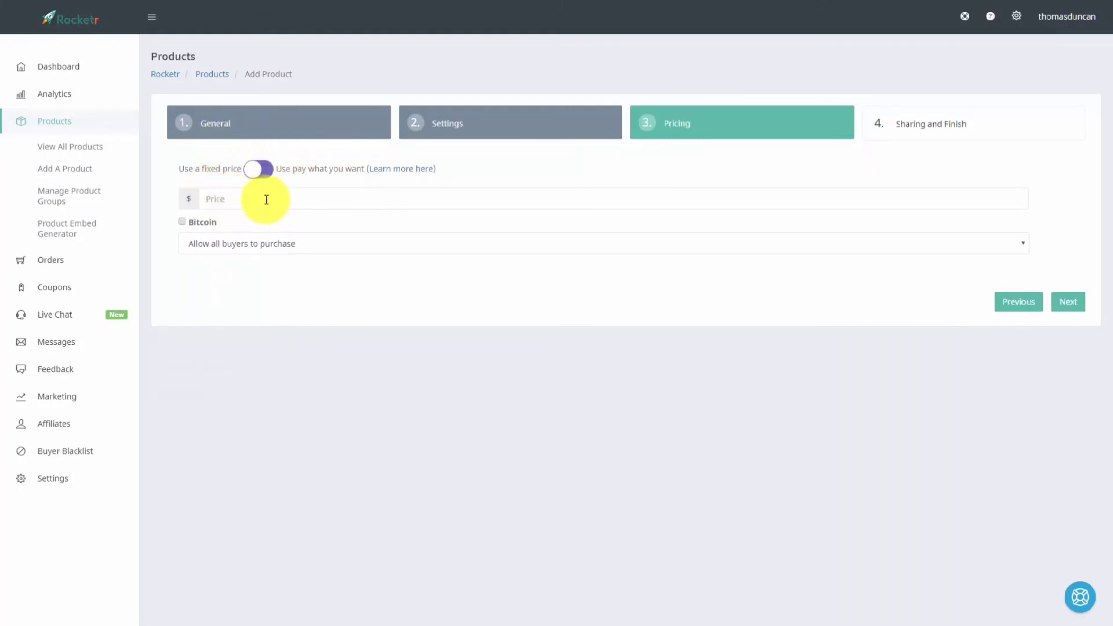
left_click(214, 198)
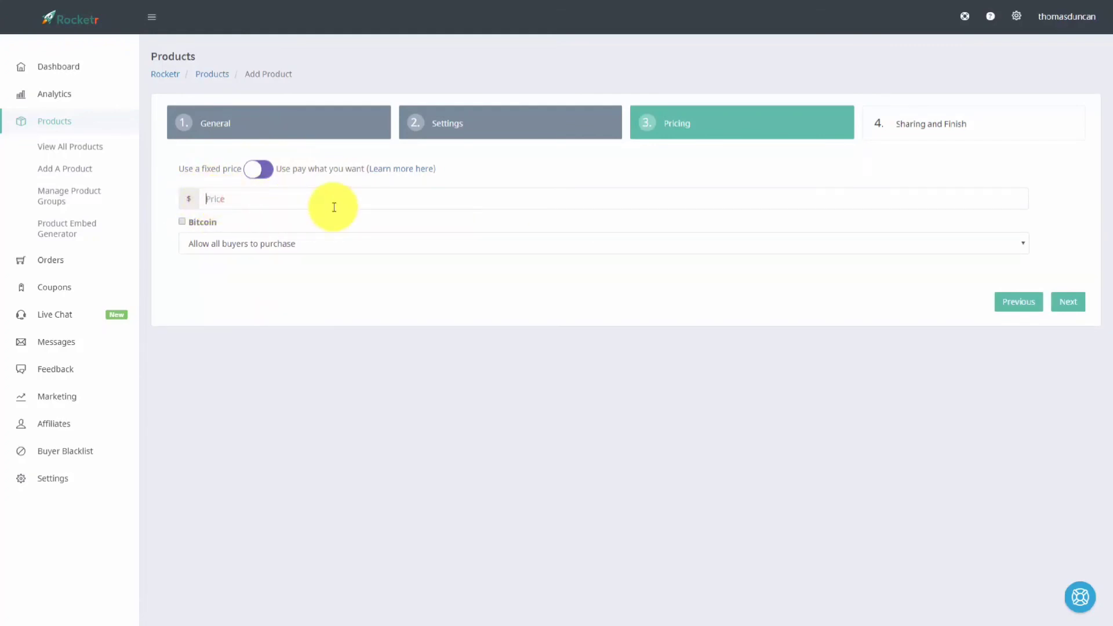
type("27")
left_click(184, 224)
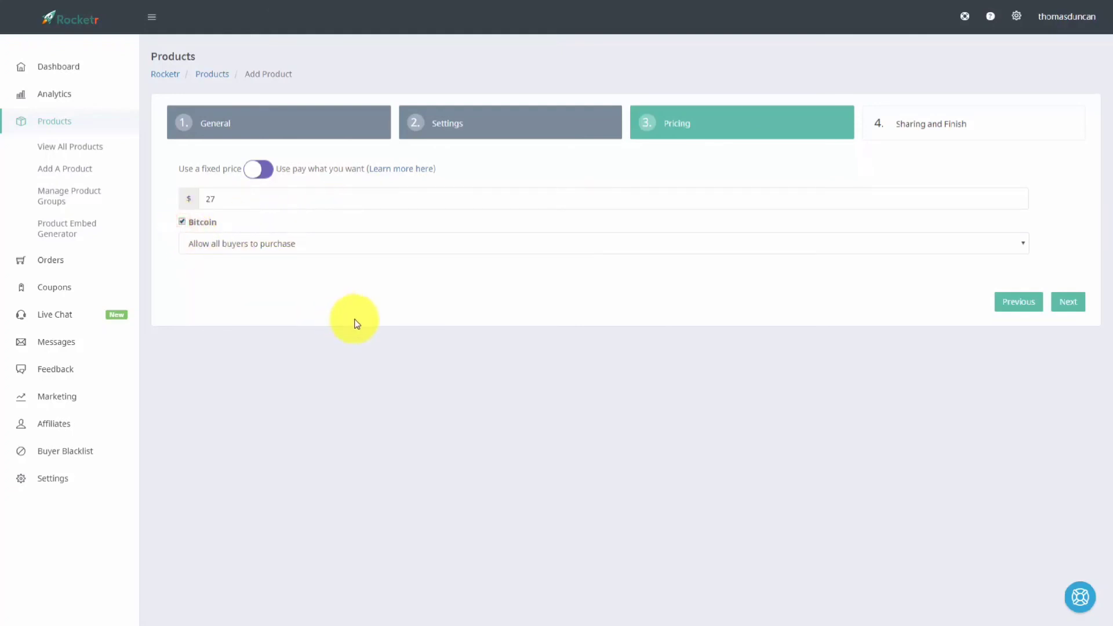
Allow all buyers except global blacklist and proxies/VPNs
left_click(1023, 244)
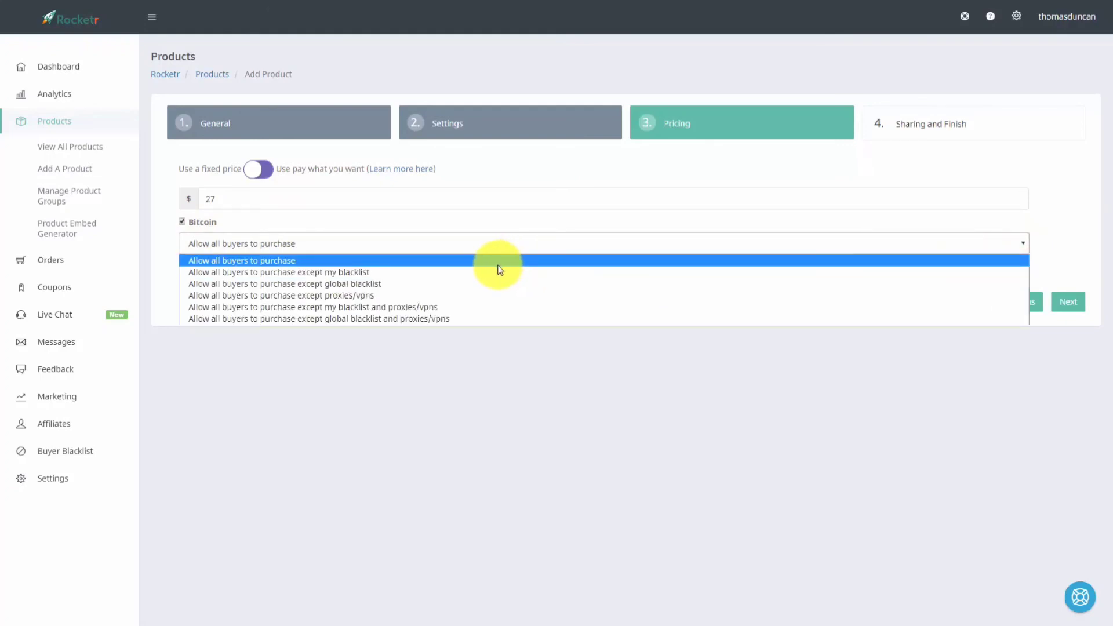
left_click(497, 270)
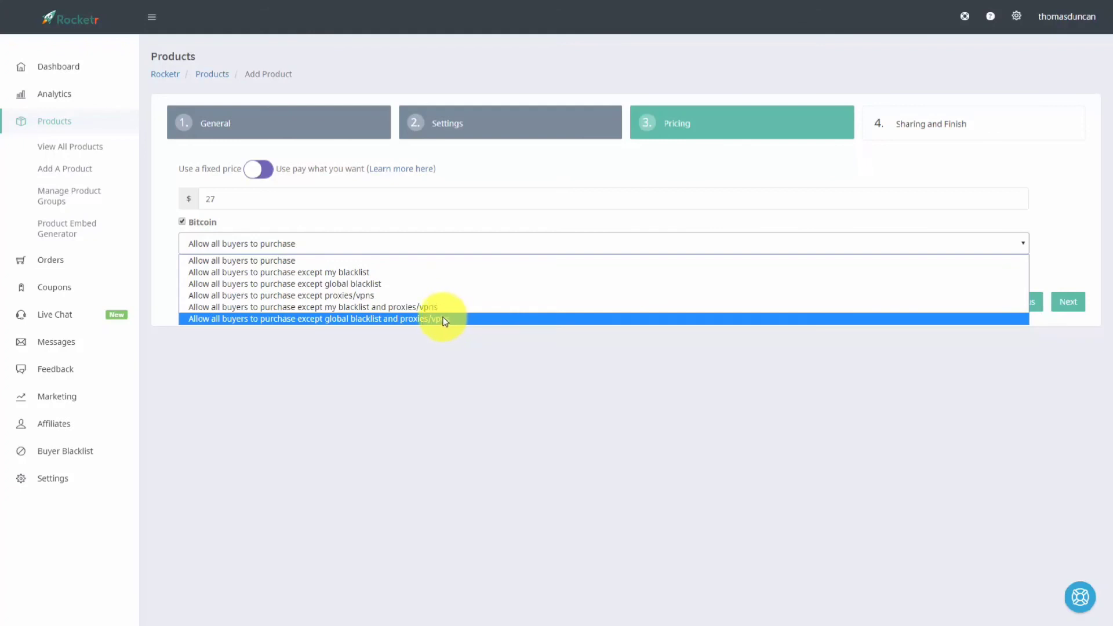
left_click(339, 320)
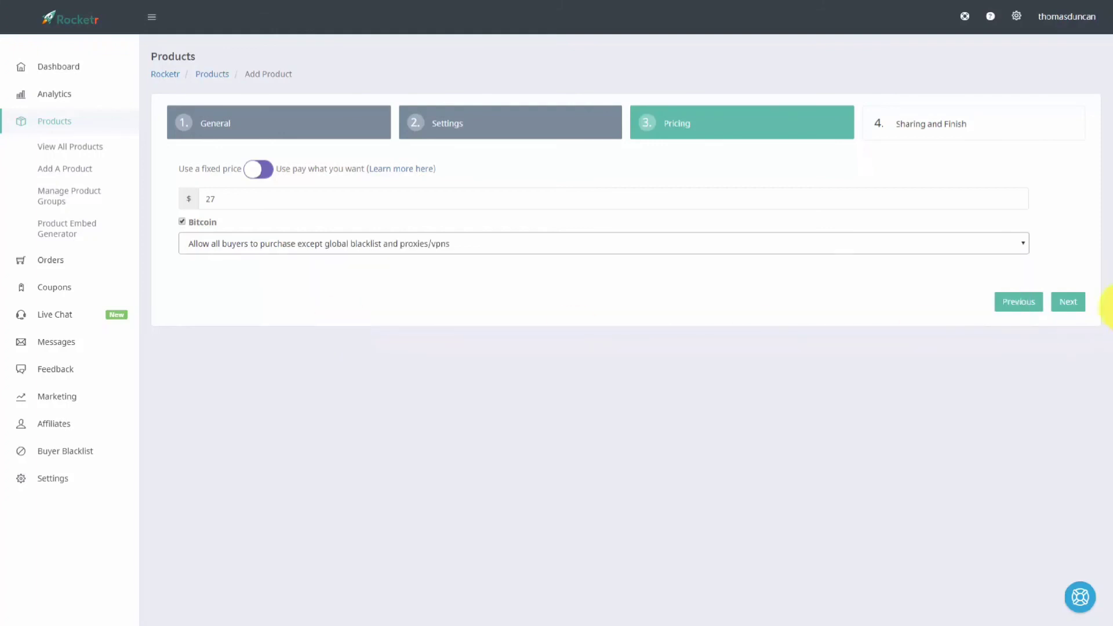
Add the delivery link on its own line in the buyer e-mail message
left_click(1074, 310)
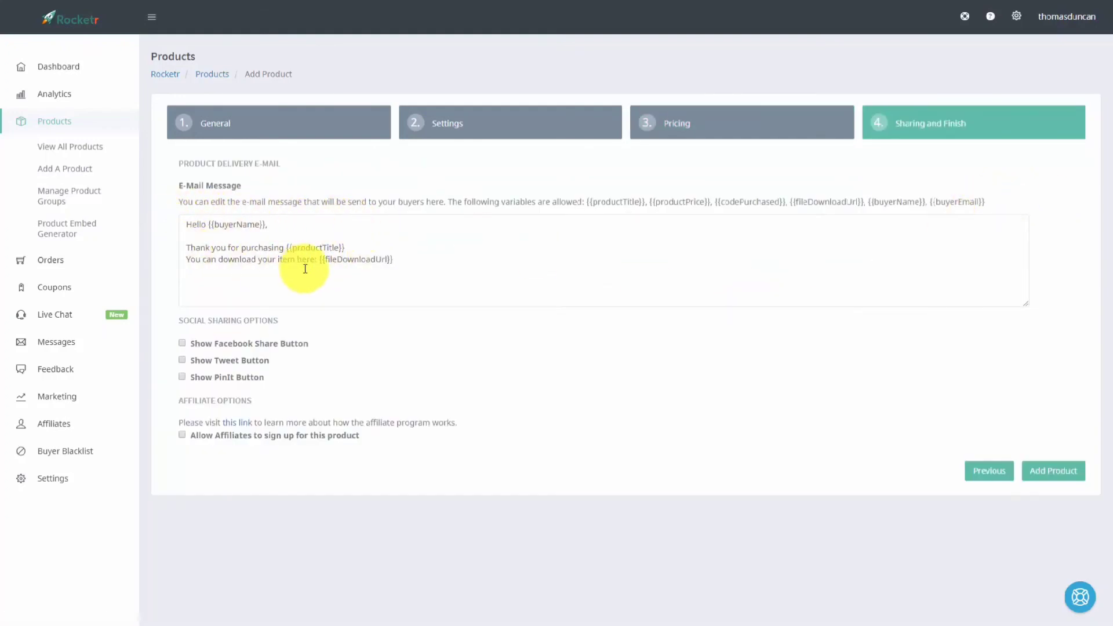
left_click(361, 247)
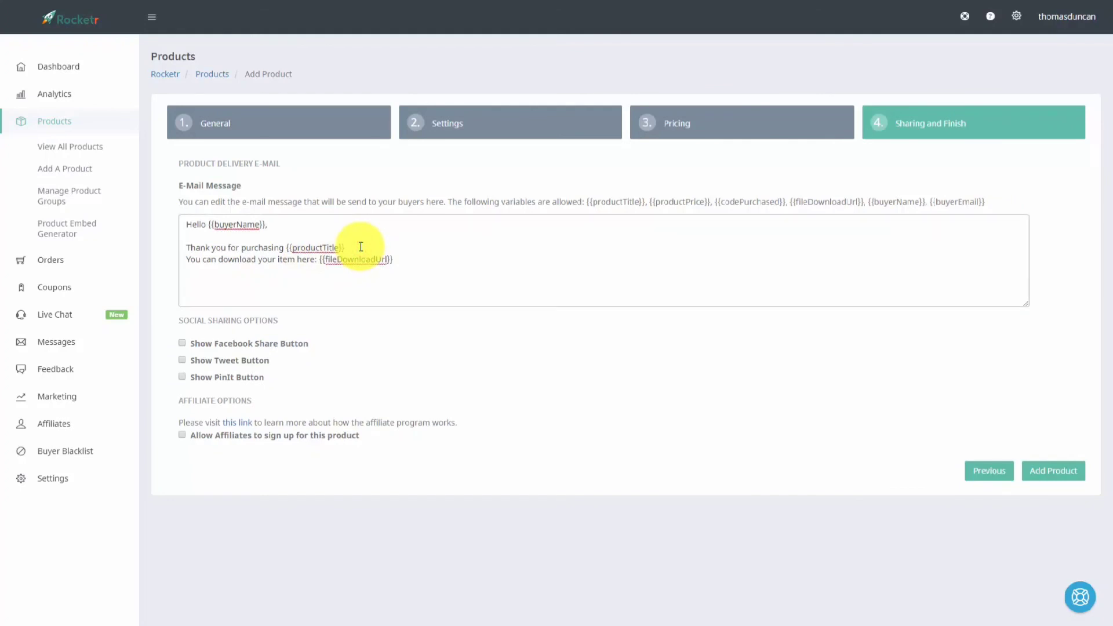
key("Return")
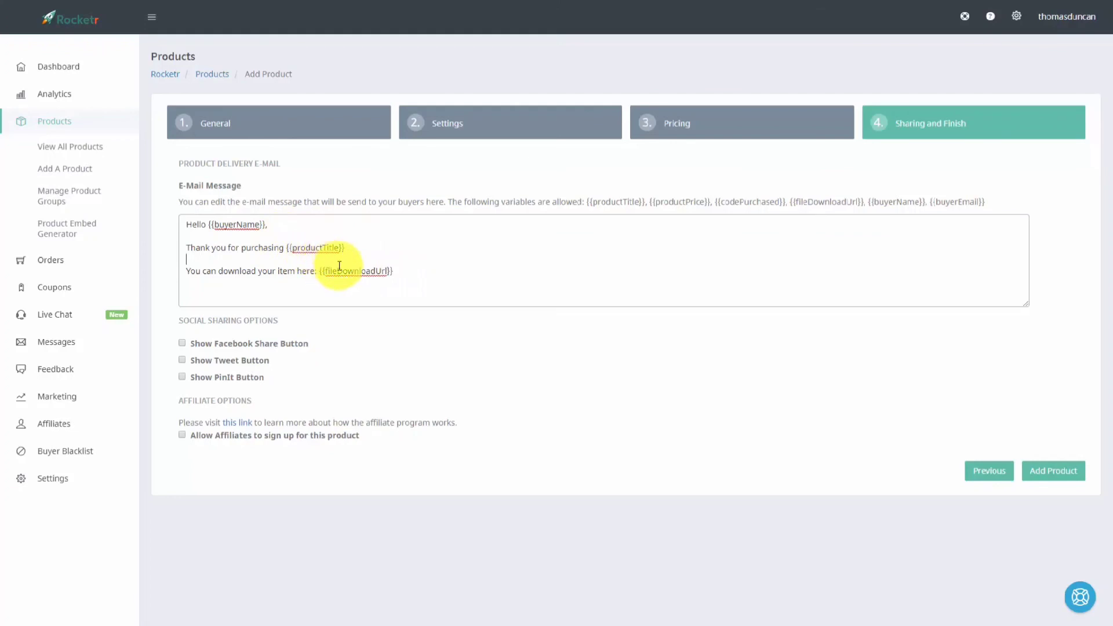
left_click(415, 271)
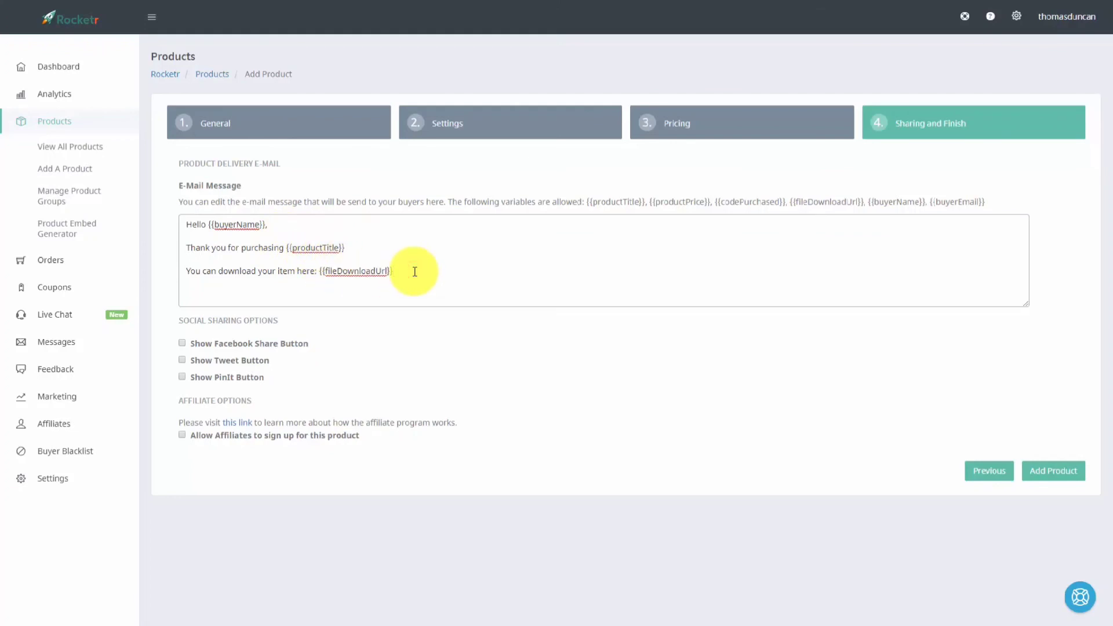
key("Return")
key("Return")
type("http://google.com/deliver-my-product")
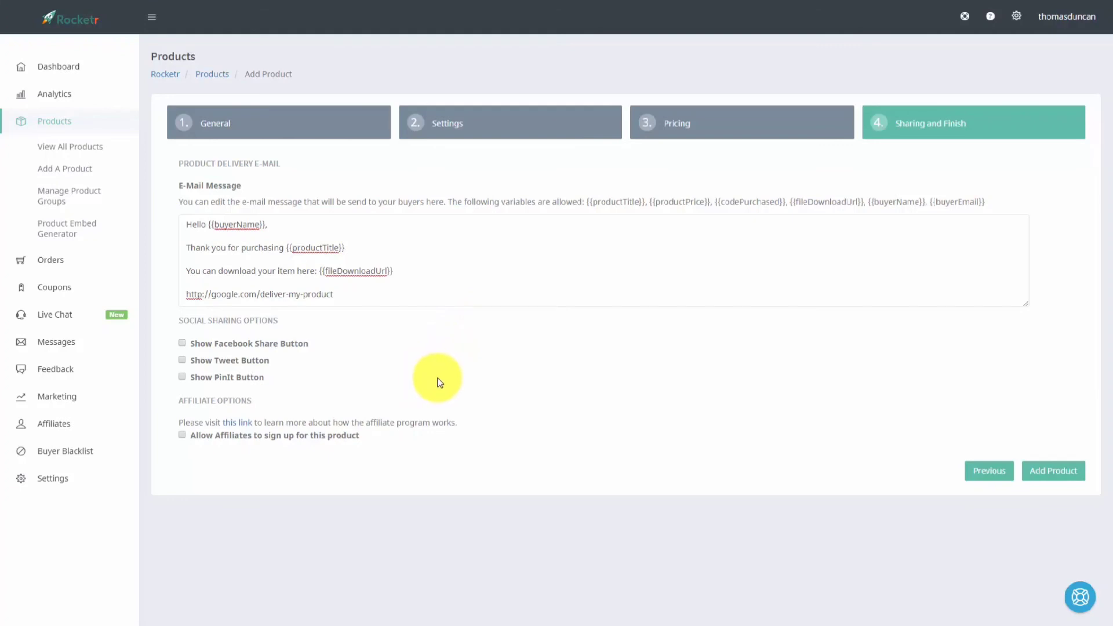
Allow affiliates at 50% commission and add the product
left_click(182, 436)
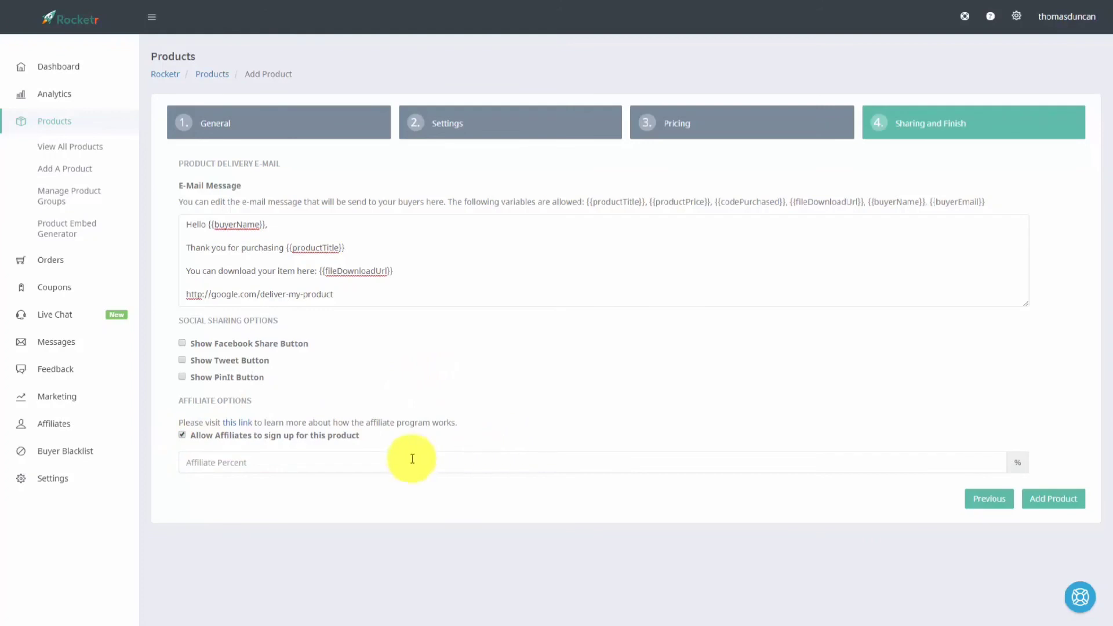
left_click(226, 456)
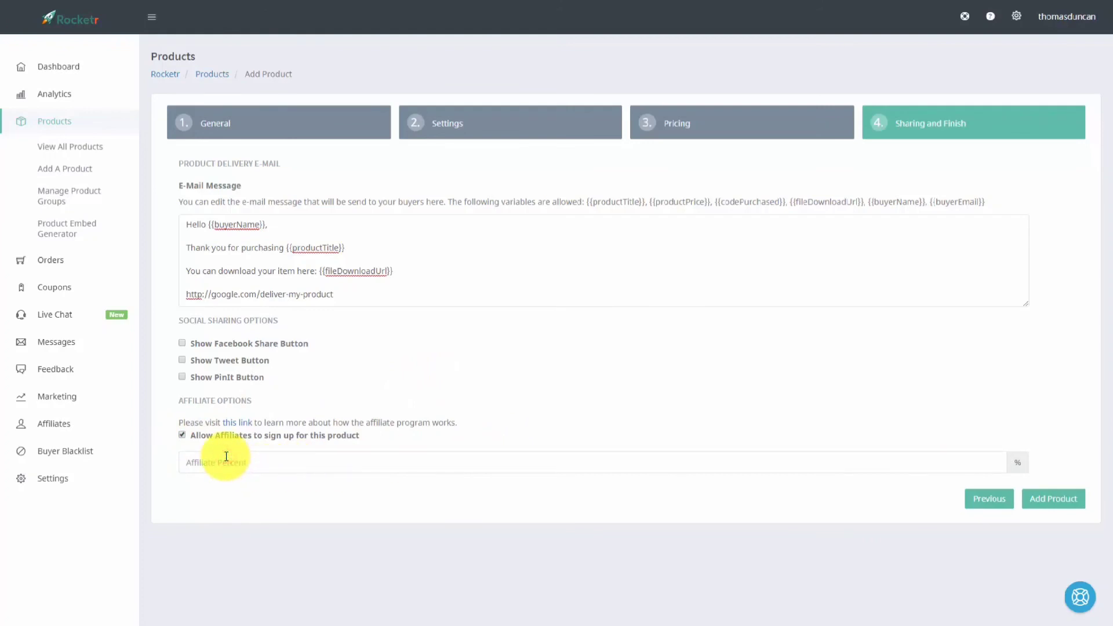
type("50")
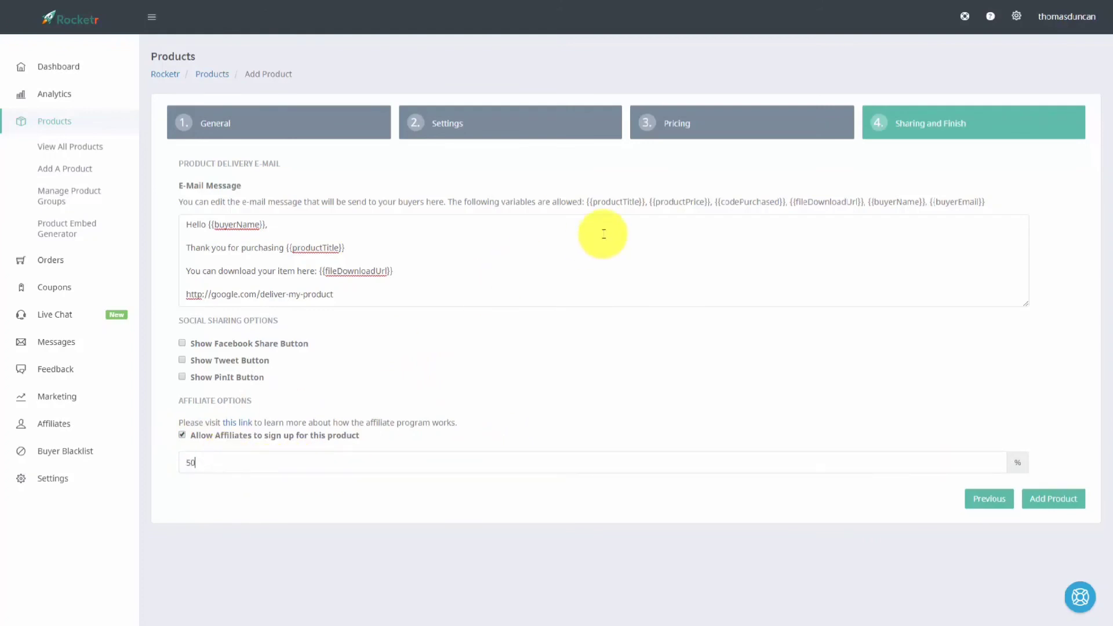
left_click(1036, 507)
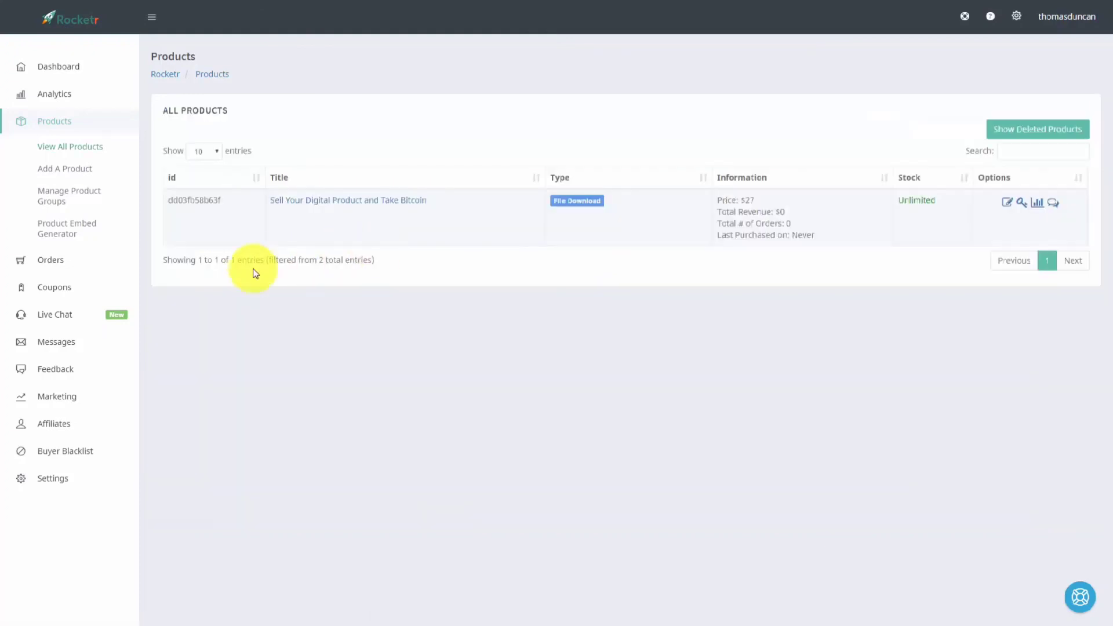